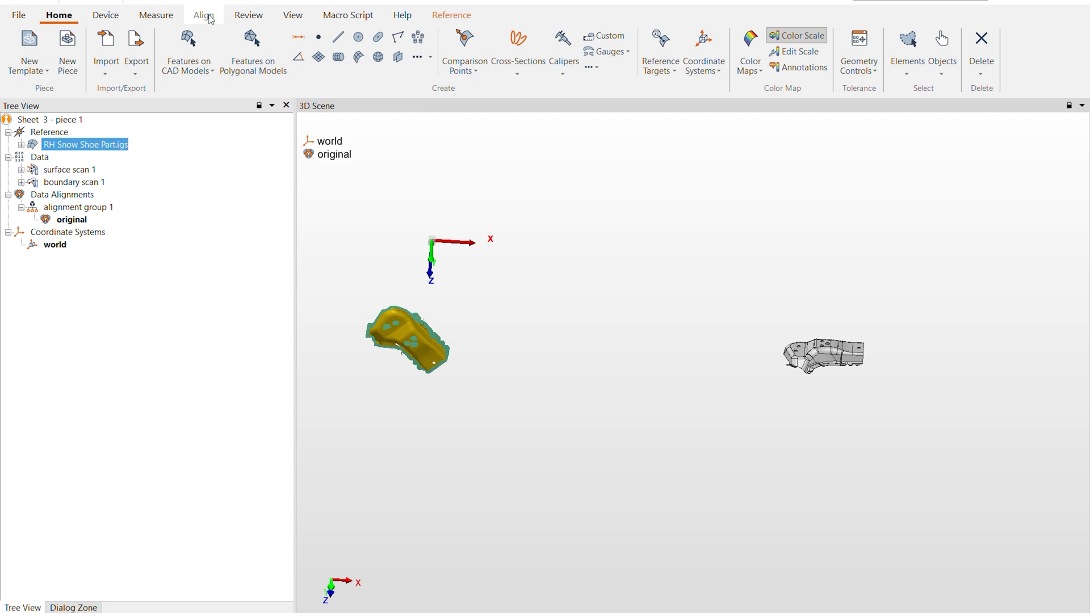
Start a best-fit alignment of the surface data to the RH Snow Shoe Part.igs reference with Point Pairs prealignment.
{"action": "left_click", "coordinate": [203, 15]}
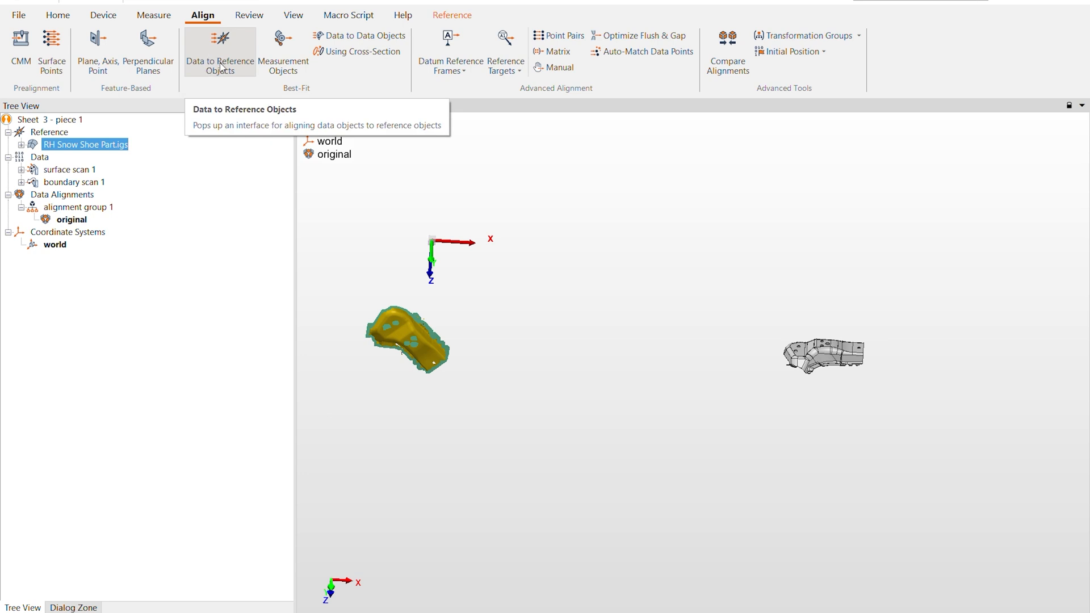
{"action": "left_click", "coordinate": [202, 49]}
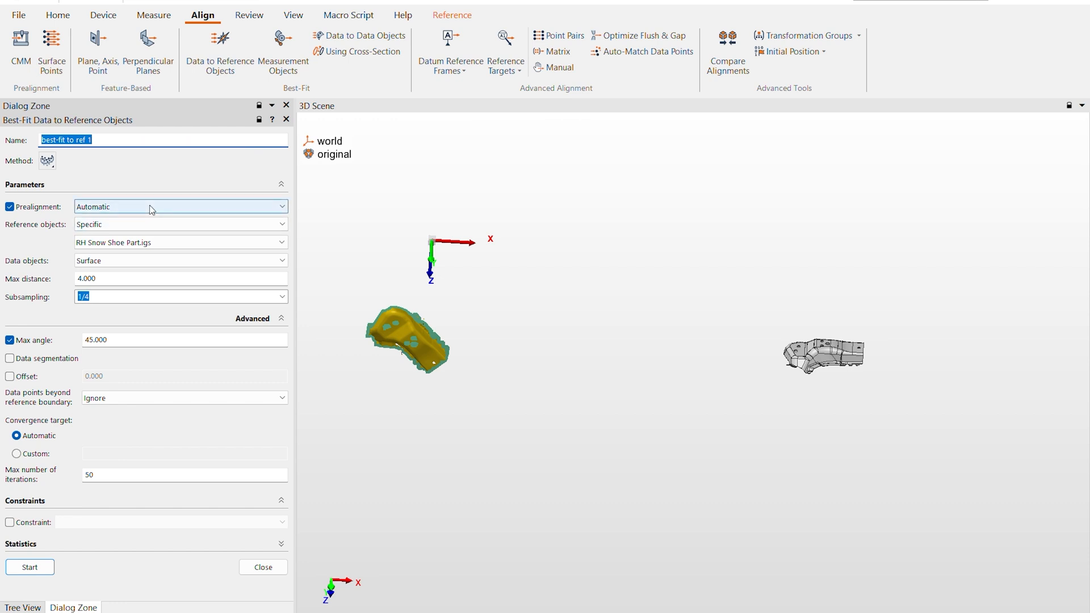
{"action": "left_click", "coordinate": [86, 208]}
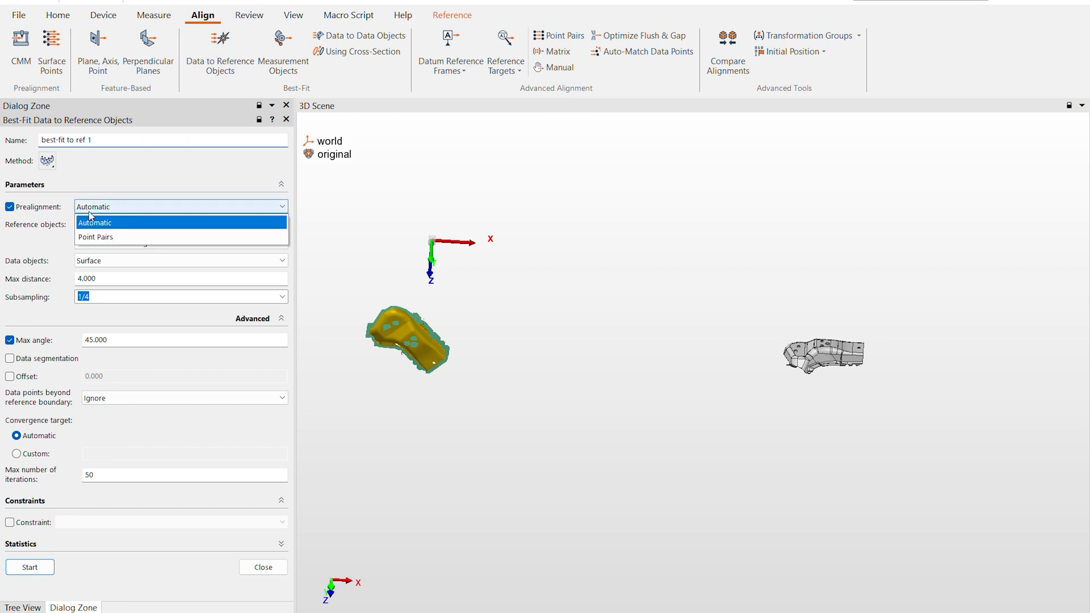
{"action": "left_click", "coordinate": [99, 241]}
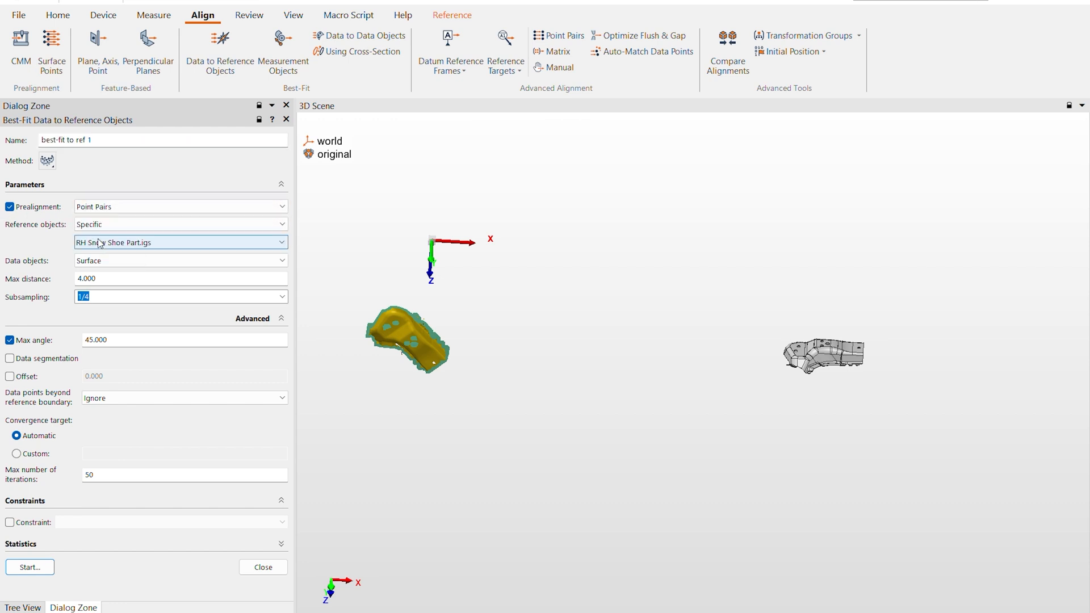
{"action": "left_click", "coordinate": [45, 572]}
Pick three matching point pairs on the CAD model and the scan, along the side and at the slotted end, and run the alignment.
{"action": "left_click_drag", "start_coordinate": [785, 386], "coordinate": [905, 415]}
{"action": "middle_click_drag", "start_coordinate": [905, 415], "coordinate": [870, 334]}
{"action": "mouse_move", "coordinate": [870, 334]}
{"action": "left_mouse_down"}
{"action": "mouse_move", "coordinate": [865, 348]}
{"action": "mouse_move", "coordinate": [879, 346]}
{"action": "left_mouse_up"}
{"action": "middle_click_drag", "start_coordinate": [878, 345], "coordinate": [824, 384]}
{"action": "mouse_move", "coordinate": [824, 384]}
{"action": "left_mouse_down"}
{"action": "mouse_move", "coordinate": [829, 412]}
{"action": "mouse_move", "coordinate": [828, 392]}
{"action": "left_mouse_up"}
{"action": "middle_click_drag", "start_coordinate": [828, 392], "coordinate": [878, 336]}
{"action": "left_click_drag", "start_coordinate": [877, 336], "coordinate": [907, 364]}
{"action": "middle_click_drag", "start_coordinate": [907, 364], "coordinate": [885, 390]}
{"action": "left_click_drag", "start_coordinate": [885, 390], "coordinate": [868, 393]}
{"action": "right_click_drag", "start_coordinate": [863, 392], "coordinate": [859, 396]}
{"action": "middle_click_drag", "start_coordinate": [858, 396], "coordinate": [862, 364]}
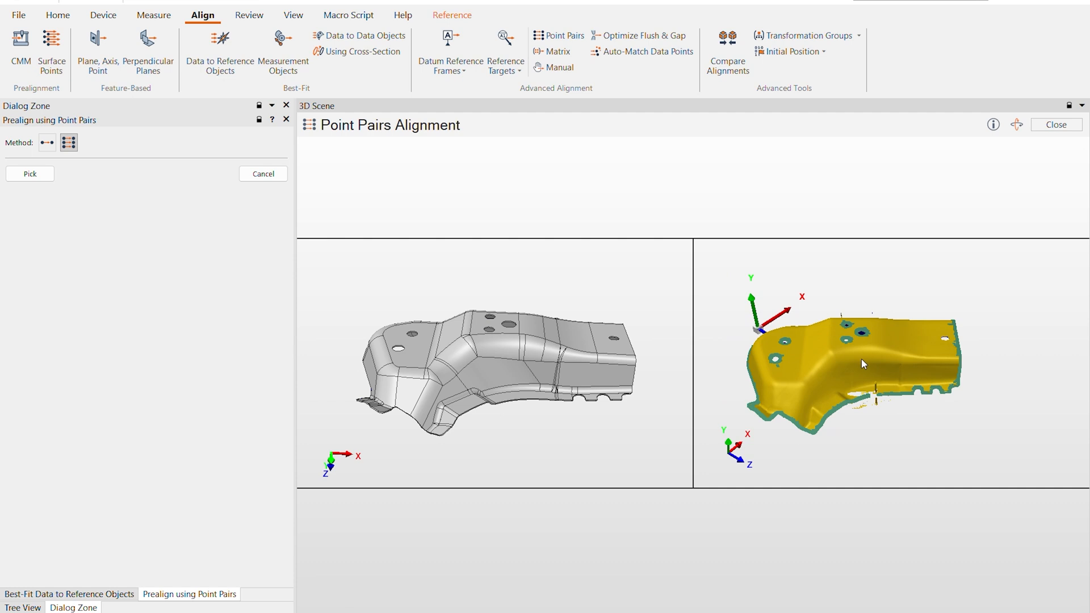
{"action": "left_click", "coordinate": [30, 174]}
{"action": "left_click", "coordinate": [479, 361]}
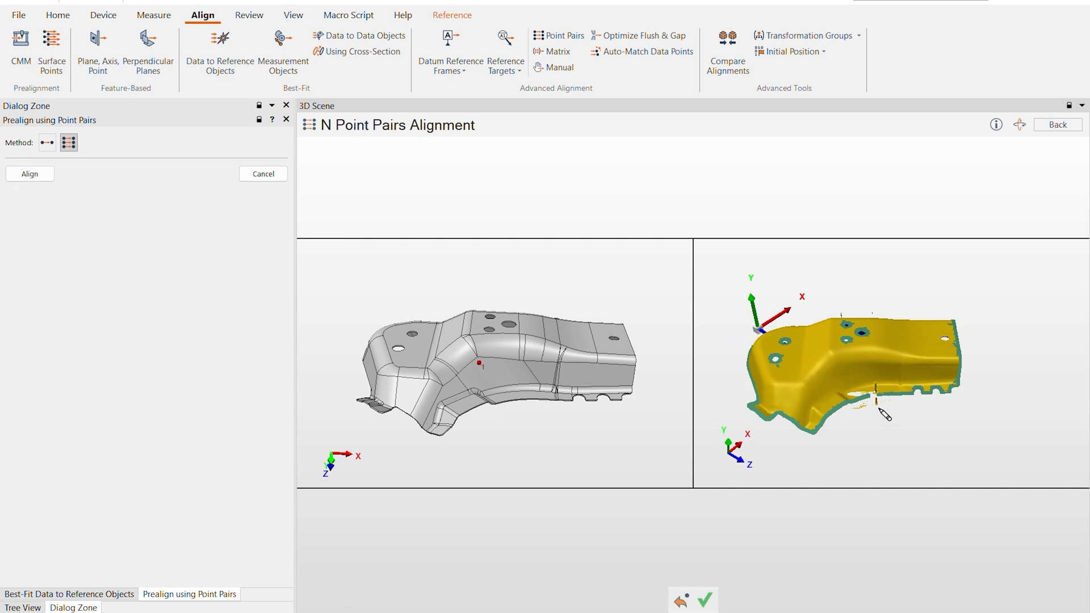
{"action": "left_click", "coordinate": [953, 374]}
{"action": "left_click", "coordinate": [629, 376]}
{"action": "left_click_drag", "start_coordinate": [597, 358], "coordinate": [555, 463]}
{"action": "left_click", "coordinate": [553, 450]}
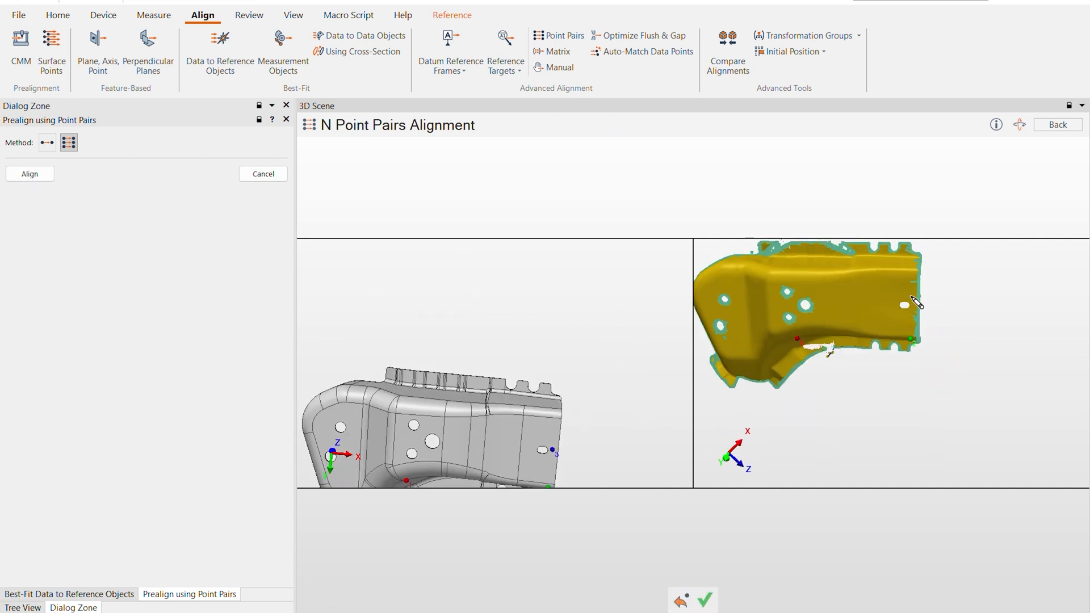
{"action": "left_click", "coordinate": [706, 601]}
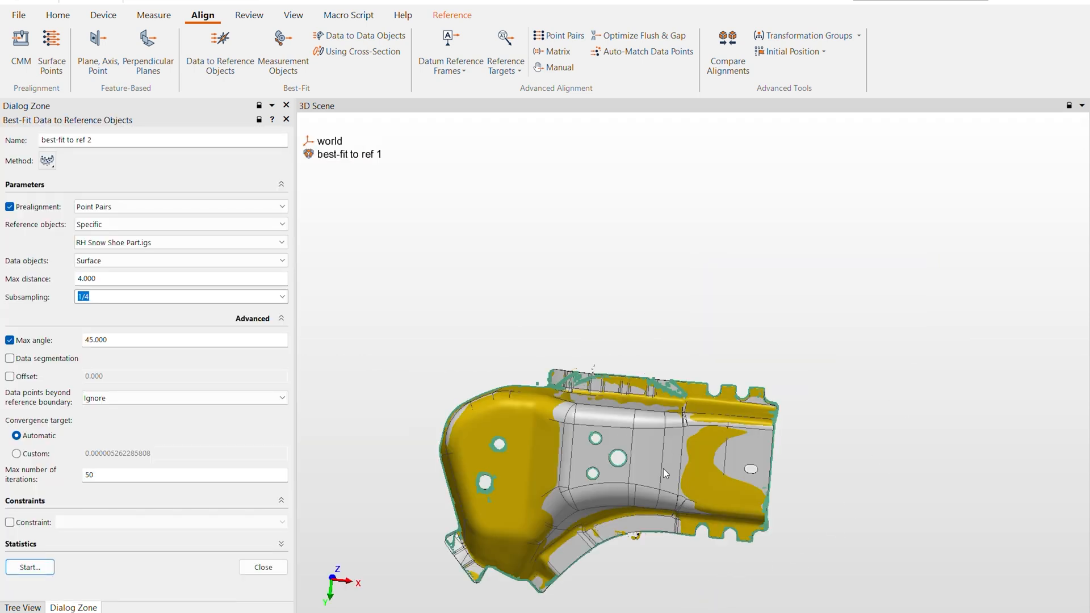
Finish the best-fit alignment and examine how the scan lies on the CAD model.
{"action": "left_click_drag", "start_coordinate": [642, 398], "coordinate": [210, 581]}
{"action": "scroll", "coordinate": [634, 416], "scroll_direction": "up", "scroll_amount": 4}
{"action": "left_click", "coordinate": [276, 571]}
{"action": "middle_click_drag", "start_coordinate": [755, 348], "coordinate": [807, 325]}
{"action": "scroll", "coordinate": [806, 326], "scroll_direction": "down", "scroll_amount": 2}
{"action": "left_click_drag", "start_coordinate": [608, 357], "coordinate": [534, 319]}
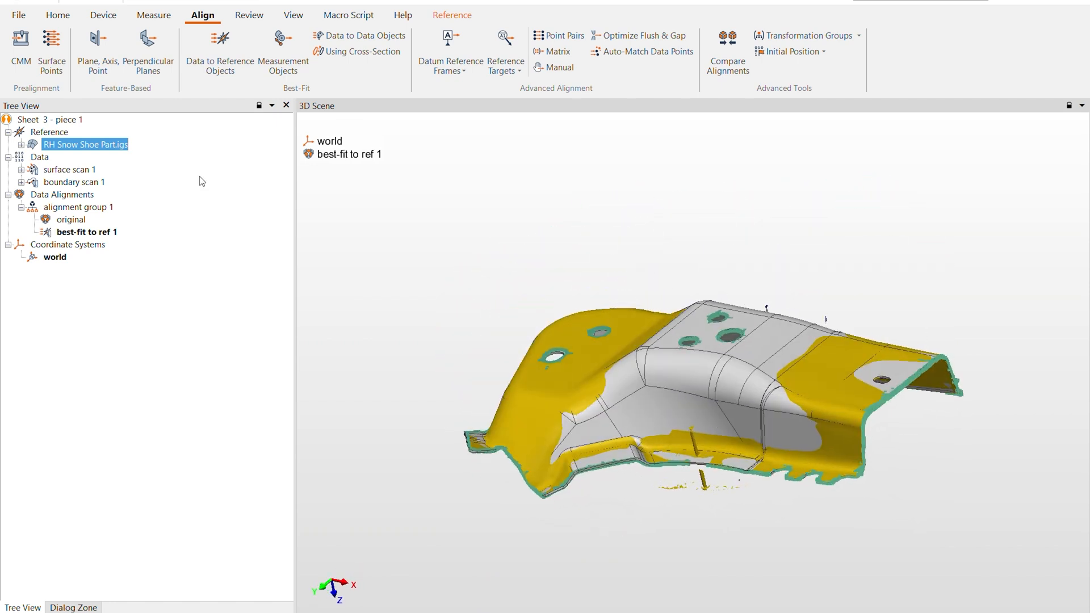
Hide the CAD model and the boundary scan, and examine the hole edges in the surface scan up close.
{"action": "middle_click", "coordinate": [79, 146]}
{"action": "middle_click", "coordinate": [75, 183]}
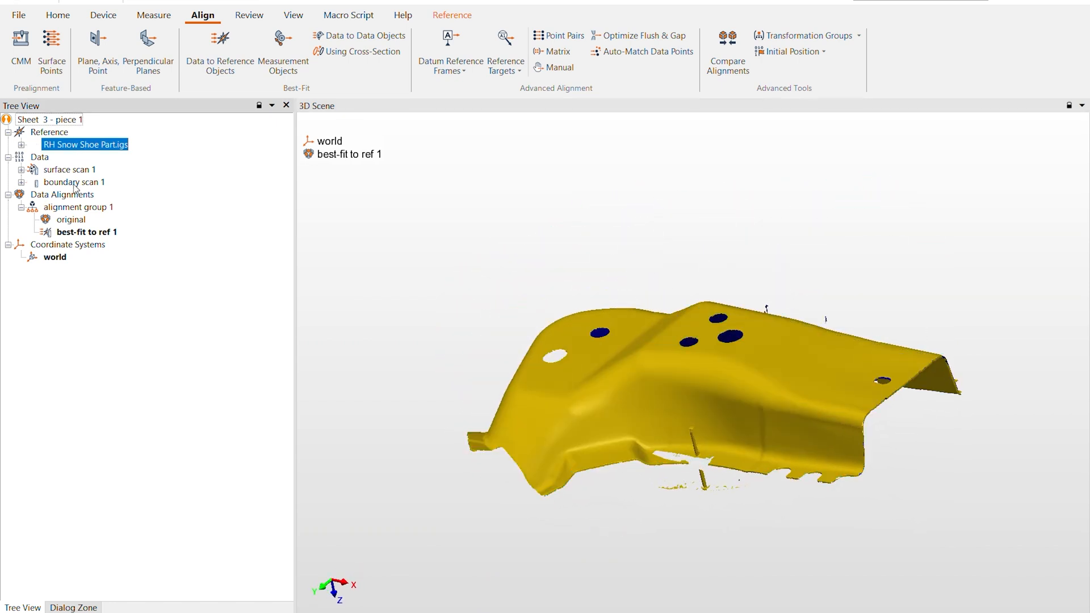
{"action": "left_click_drag", "start_coordinate": [843, 399], "coordinate": [778, 365]}
{"action": "scroll", "coordinate": [697, 296], "scroll_direction": "up", "scroll_amount": 5}
{"action": "left_click_drag", "start_coordinate": [697, 296], "coordinate": [706, 257]}
{"action": "scroll", "coordinate": [647, 301], "scroll_direction": "up", "scroll_amount": 3}
{"action": "middle_click_drag", "start_coordinate": [706, 258], "coordinate": [715, 293]}
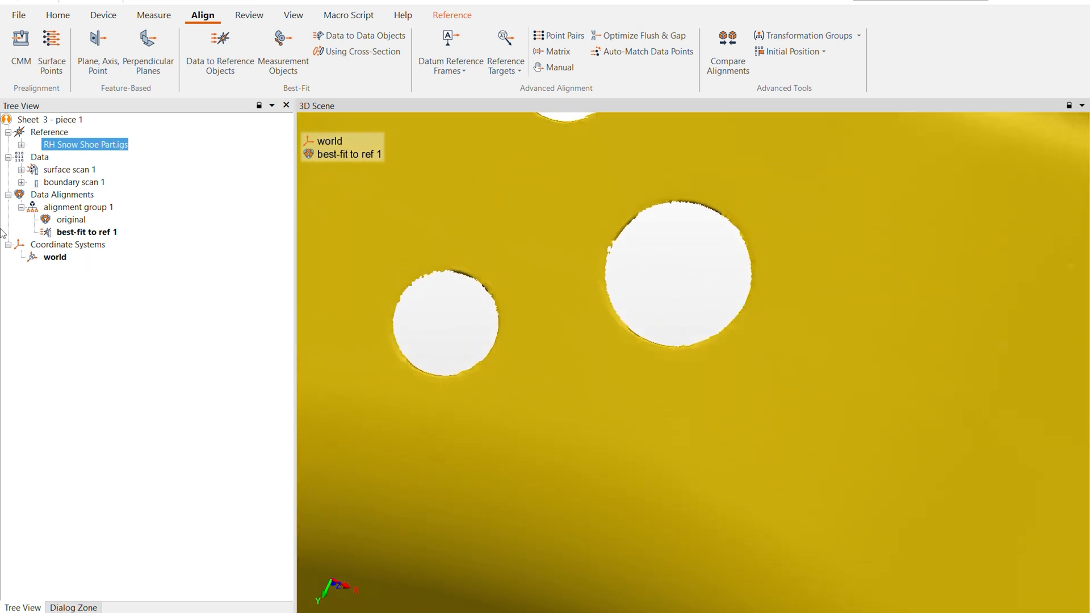
Show the boundary scan again and examine its points around the holes and part edges.
{"action": "middle_click", "coordinate": [86, 184]}
{"action": "left_click_drag", "start_coordinate": [752, 343], "coordinate": [800, 215]}
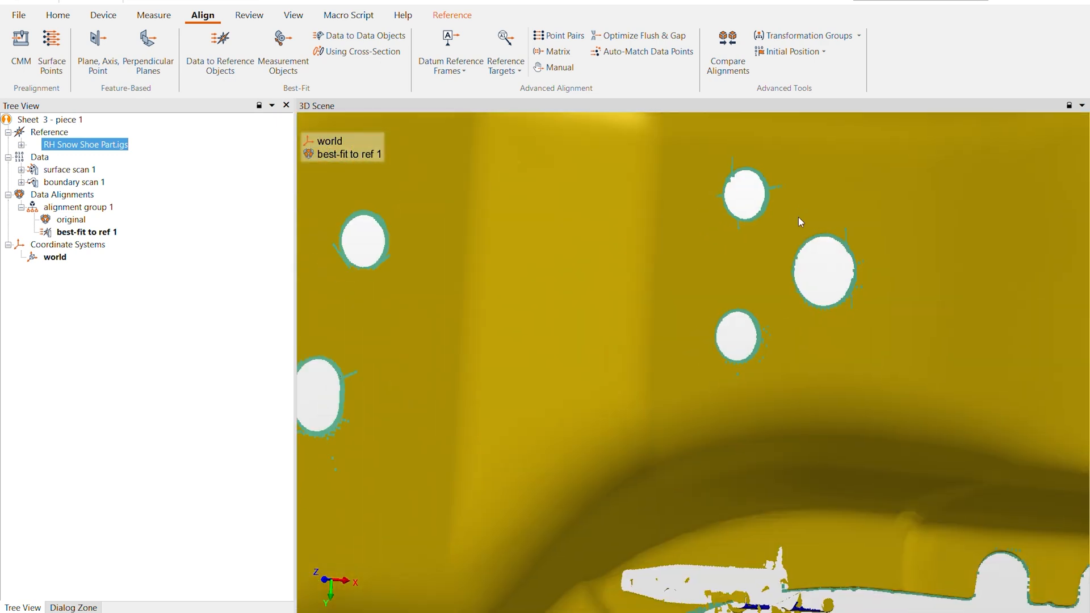
{"action": "left_click_drag", "start_coordinate": [731, 309], "coordinate": [687, 302]}
{"action": "middle_click_drag", "start_coordinate": [725, 310], "coordinate": [554, 304]}
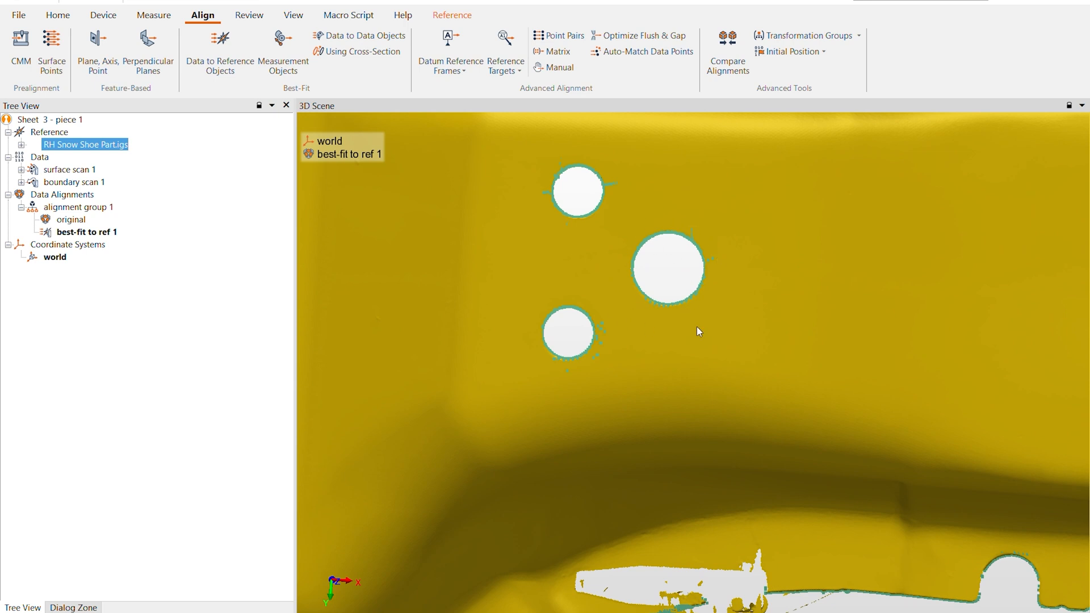
{"action": "left_click_drag", "start_coordinate": [647, 233], "coordinate": [710, 343]}
{"action": "scroll", "coordinate": [710, 343], "scroll_direction": "down", "scroll_amount": 5}
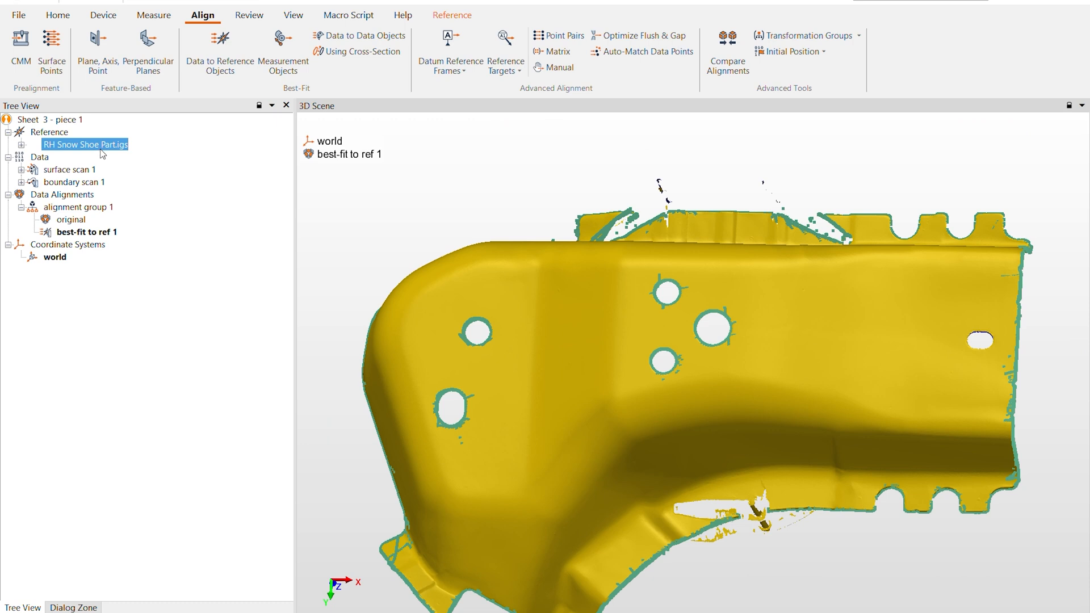
Hide the surface scan and the boundary scan, and display only the CAD model.
{"action": "middle_click", "coordinate": [86, 171]}
{"action": "middle_click", "coordinate": [88, 182]}
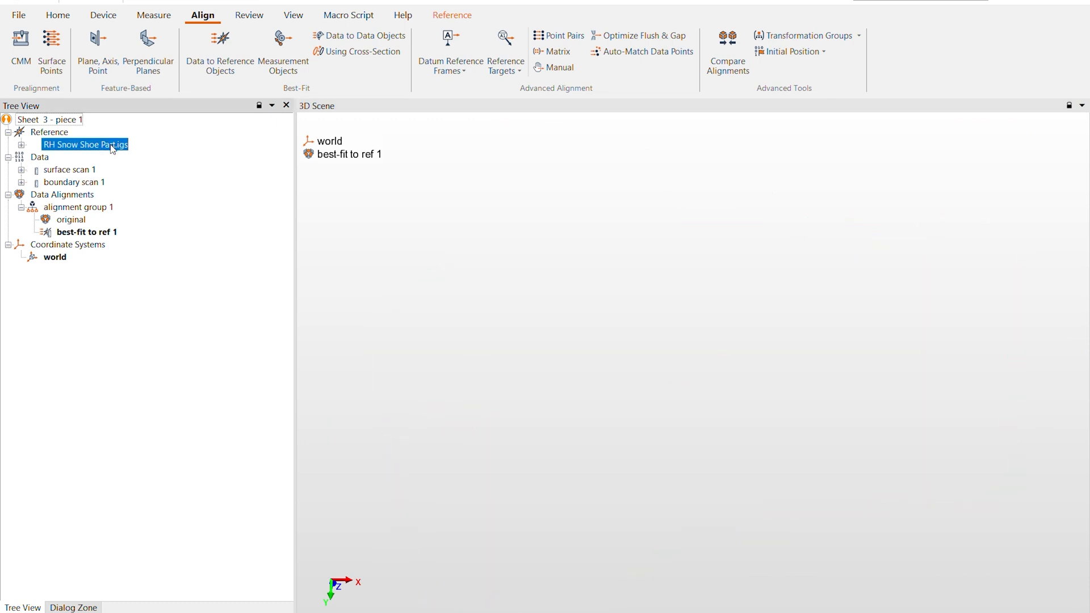
{"action": "left_click_drag", "start_coordinate": [743, 379], "coordinate": [735, 357]}
{"action": "middle_click_drag", "start_coordinate": [735, 357], "coordinate": [682, 393]}
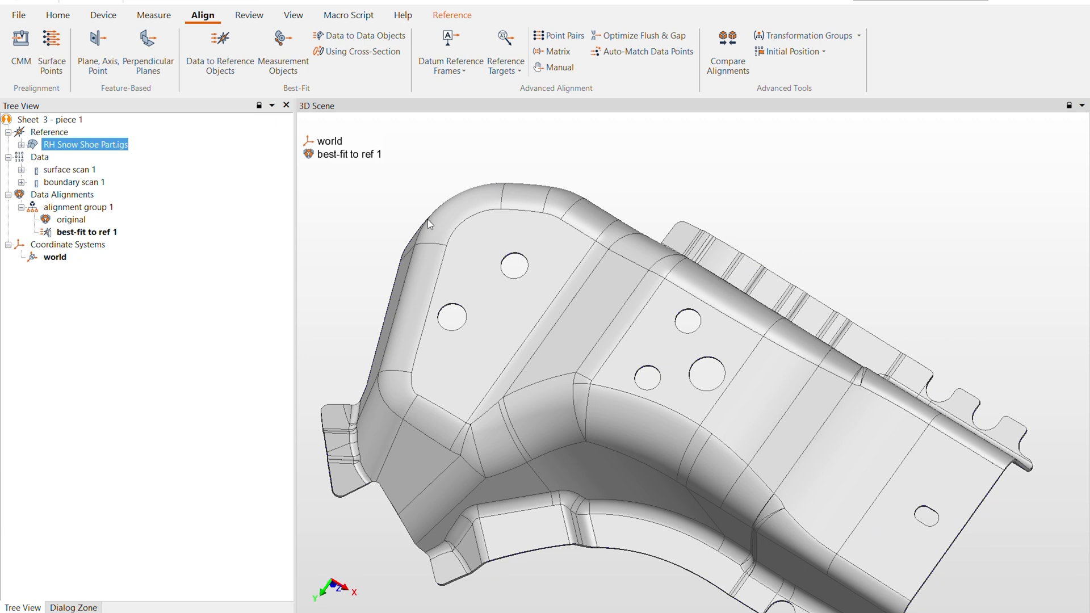
Create a plane feature by picking the single CAD surface that contains the group of three holes.
{"action": "left_click", "coordinate": [59, 17]}
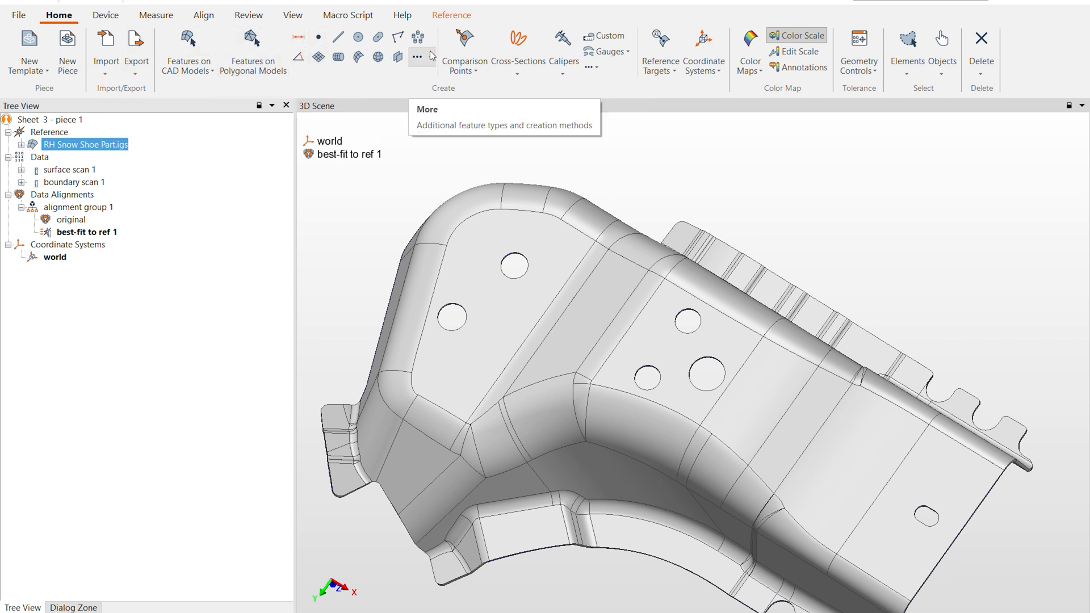
{"action": "left_click", "coordinate": [322, 59]}
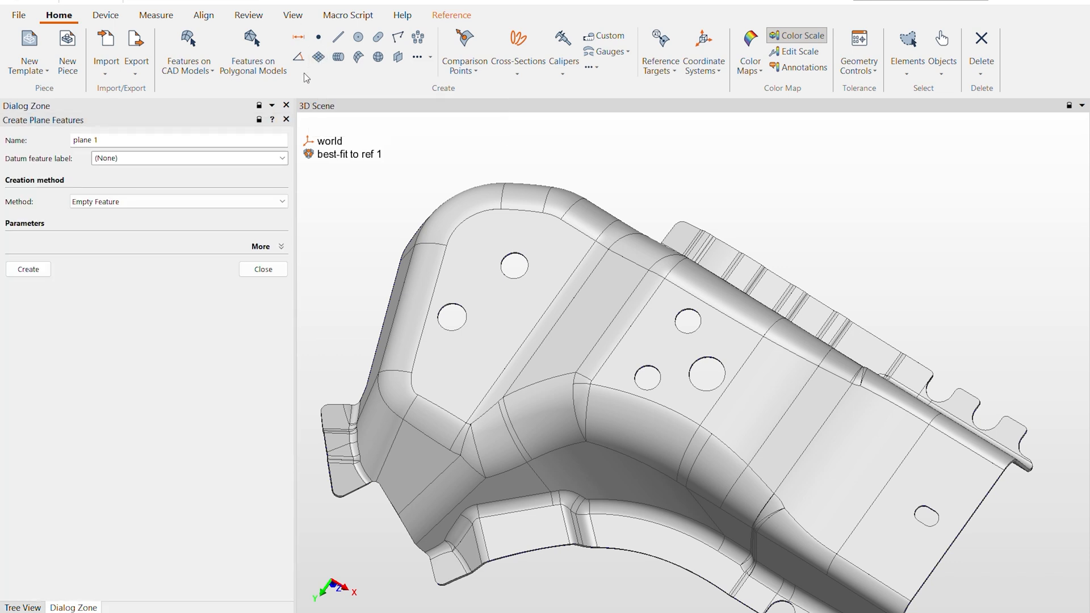
{"action": "left_click", "coordinate": [196, 203]}
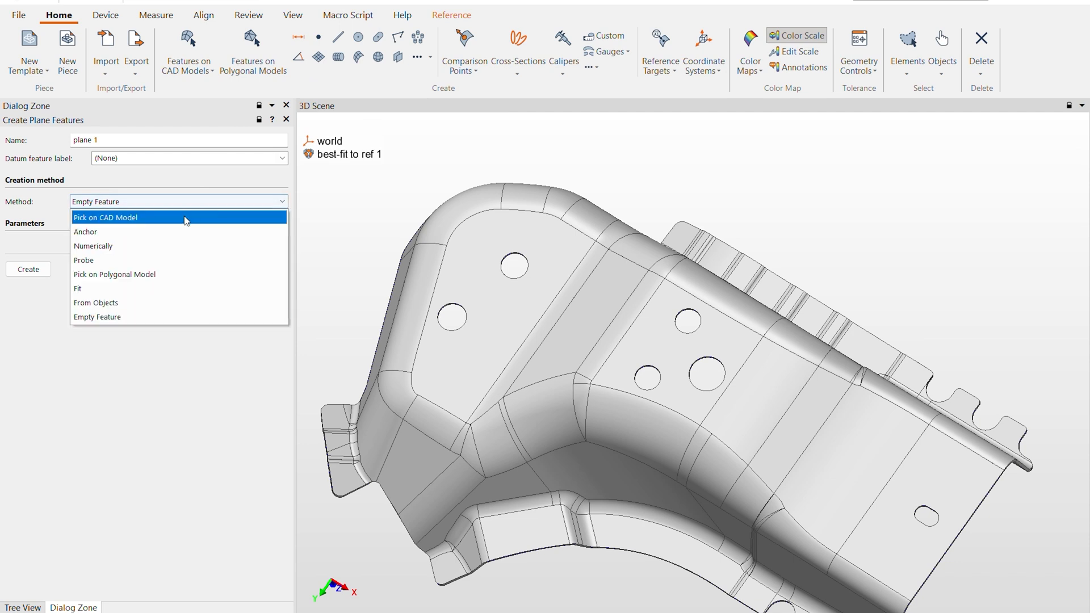
{"action": "left_click", "coordinate": [184, 216]}
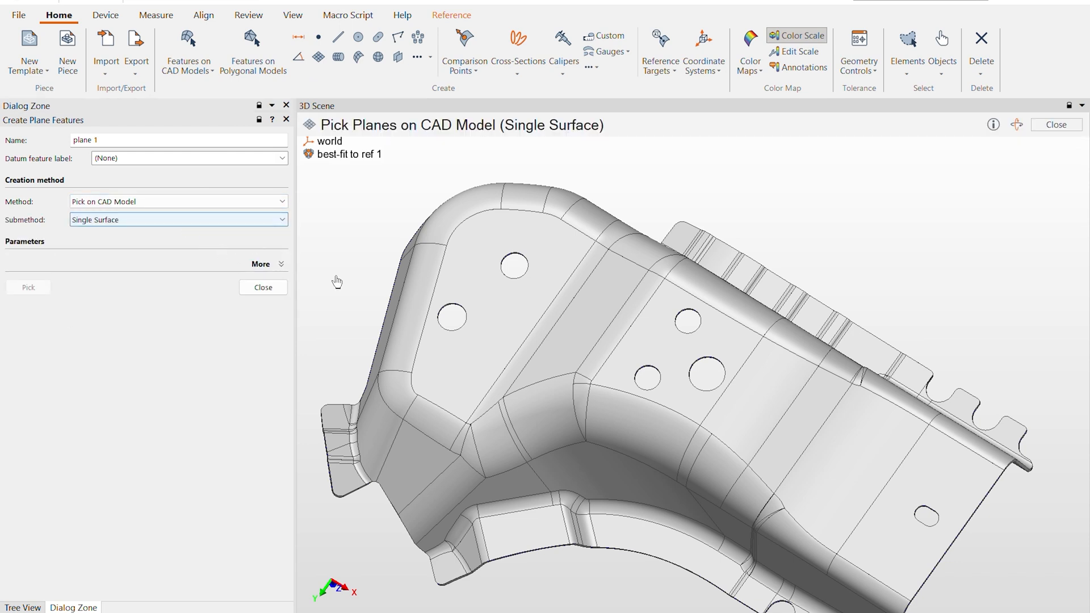
{"action": "left_click", "coordinate": [666, 347]}
{"action": "left_click", "coordinate": [264, 287]}
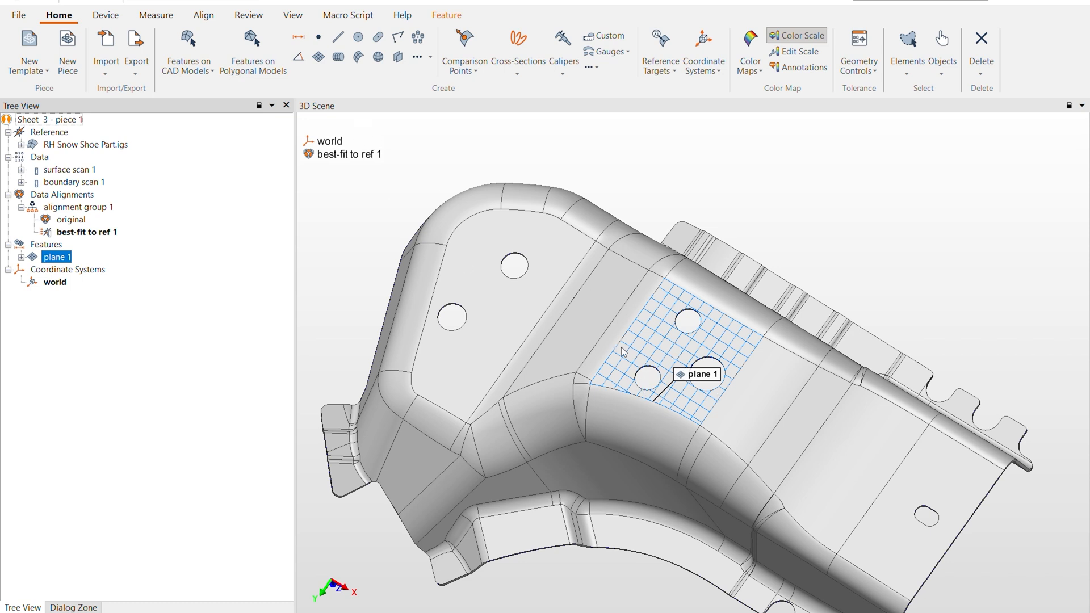
Create circle features from the CAD model on the two 18 mm holes in the plane.
{"action": "left_click", "coordinate": [358, 38]}
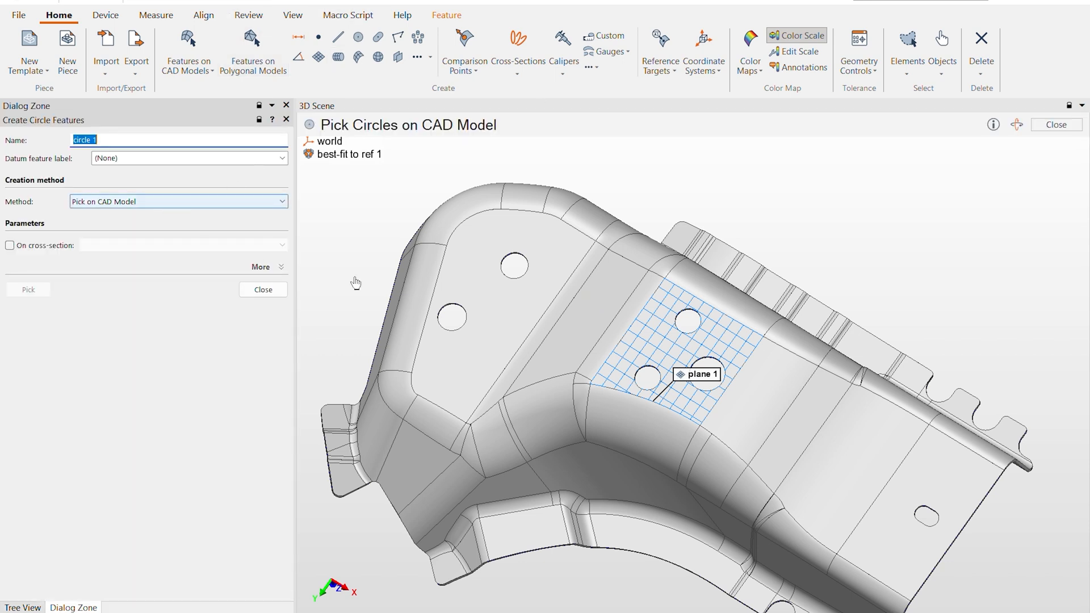
{"action": "left_click", "coordinate": [651, 374]}
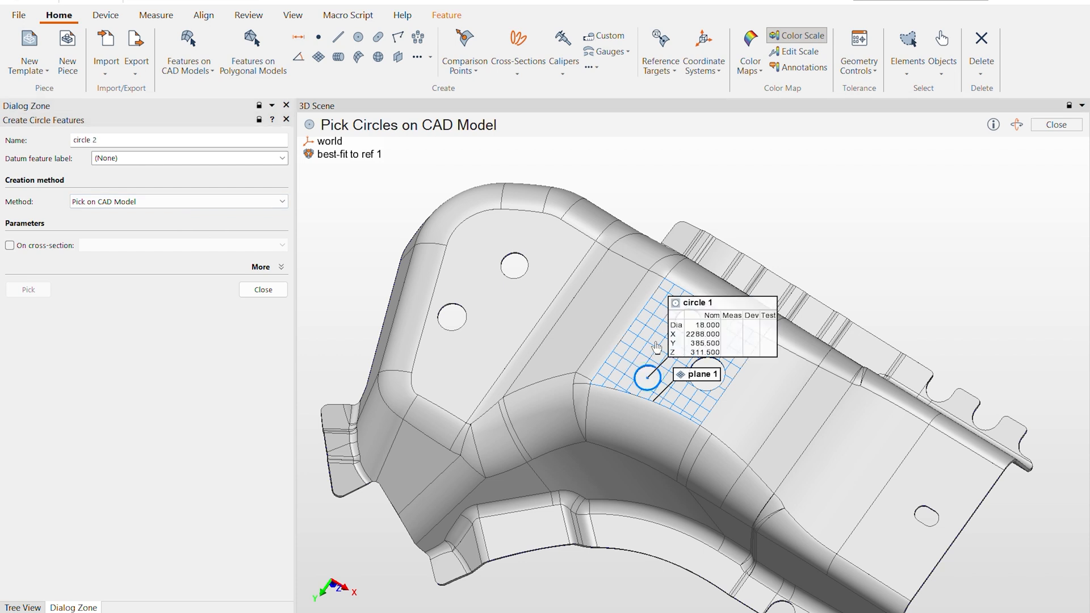
{"action": "left_click", "coordinate": [679, 322]}
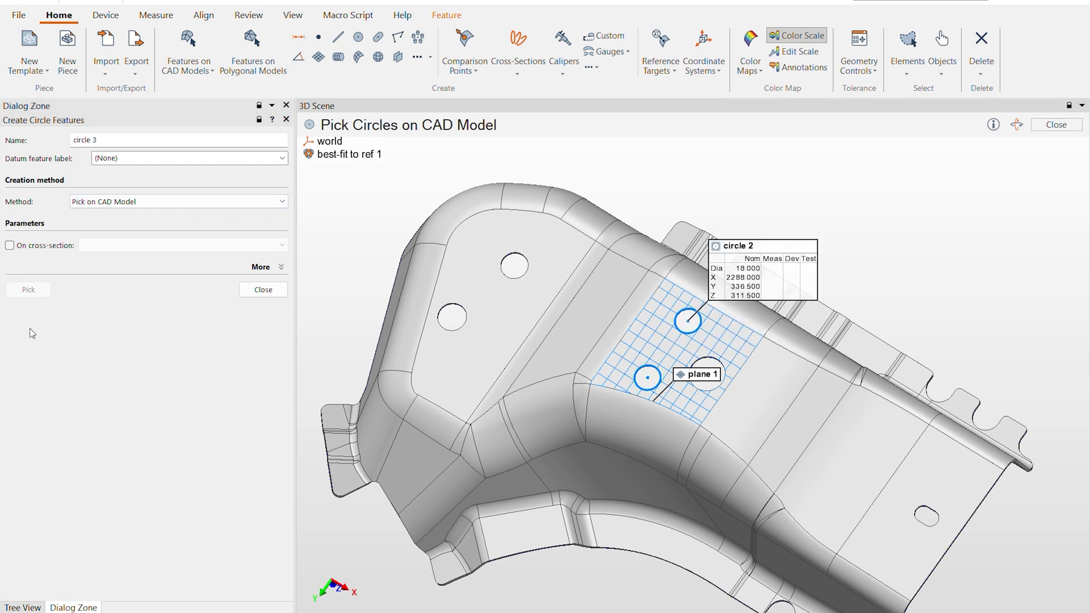
{"action": "left_click", "coordinate": [263, 290]}
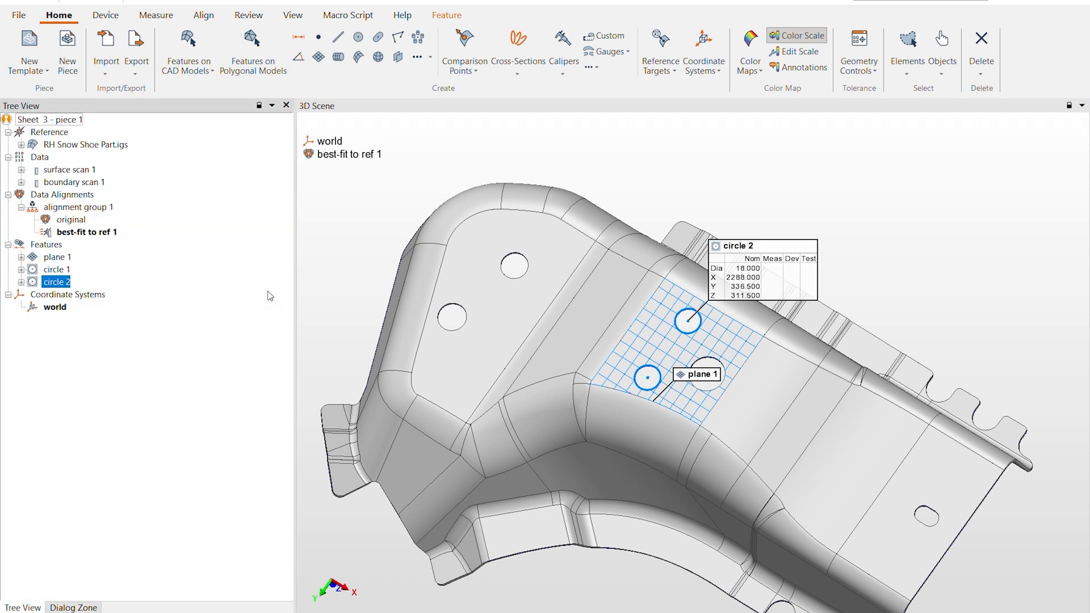
Create a line feature from the center points of the two circles.
{"action": "left_click", "coordinate": [62, 272], "text": "shift"}
{"action": "left_click", "coordinate": [59, 282]}
{"action": "left_click", "coordinate": [63, 274], "text": "ctrl"}
{"action": "right_click", "coordinate": [63, 275]}
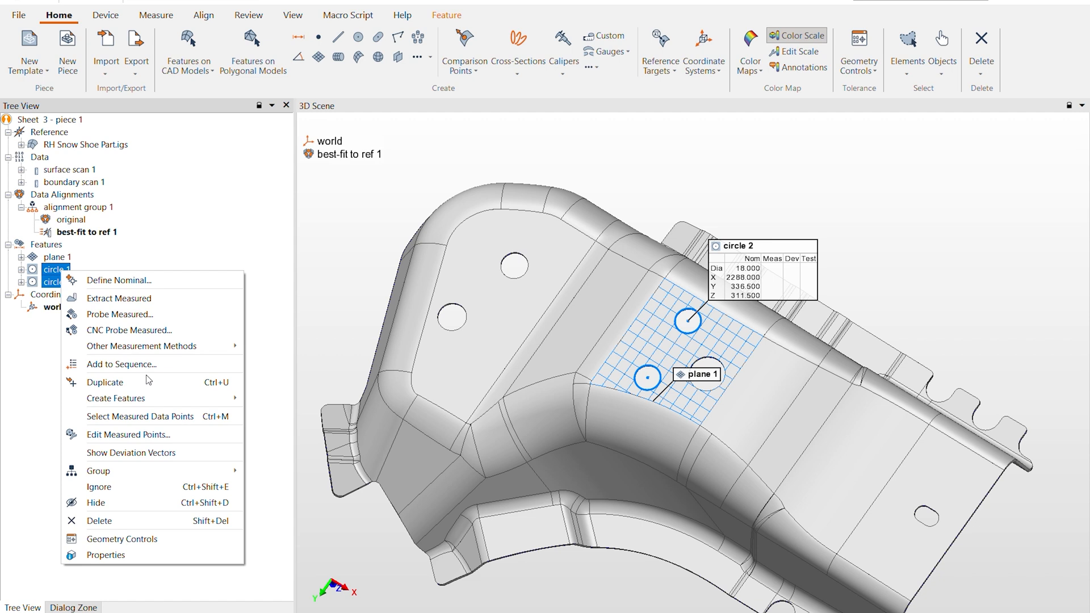
{"action": "mouse_move", "coordinate": [146, 403]}
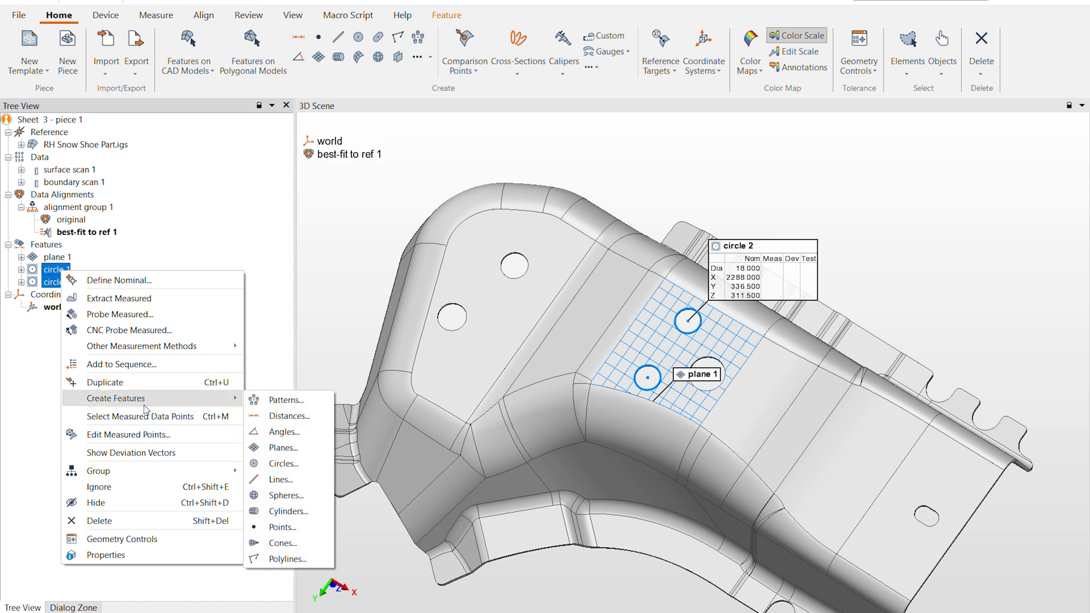
{"action": "left_click", "coordinate": [300, 480]}
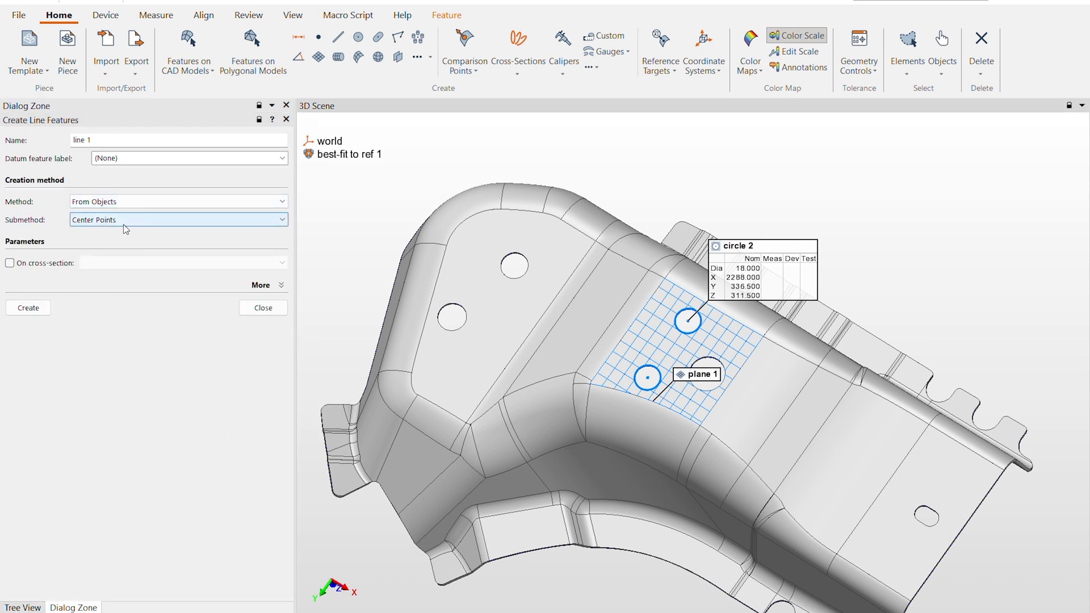
{"action": "left_click", "coordinate": [25, 314]}
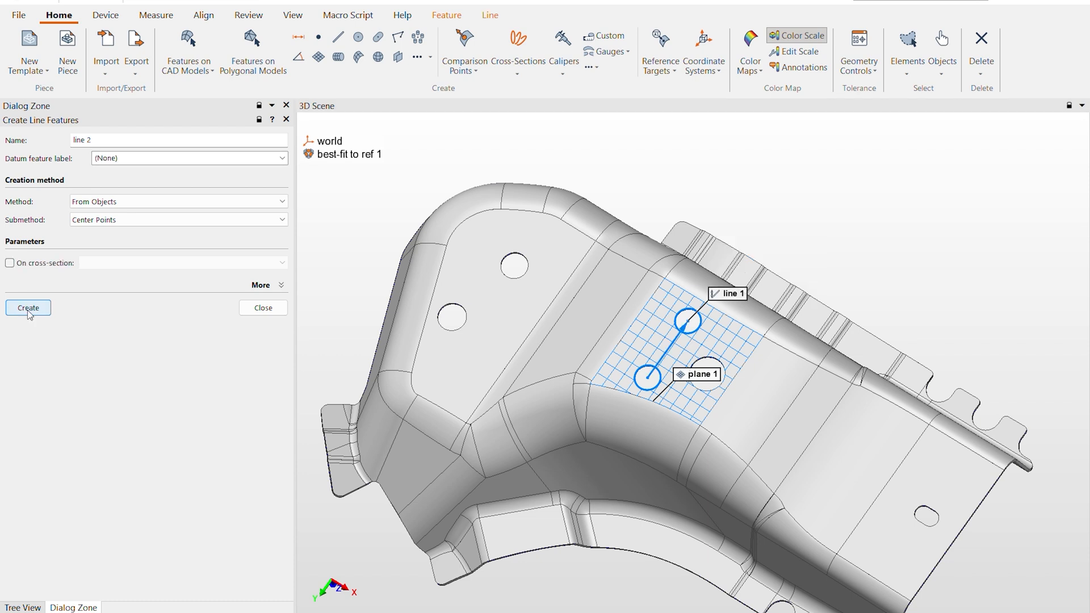
{"action": "left_click", "coordinate": [258, 309]}
Examine the line, circles and plane on the CAD model from several viewpoints.
{"action": "left_click_drag", "start_coordinate": [544, 422], "coordinate": [568, 351]}
{"action": "left_click_drag", "start_coordinate": [613, 409], "coordinate": [653, 440]}
{"action": "scroll", "coordinate": [637, 359], "scroll_direction": "up", "scroll_amount": 5}
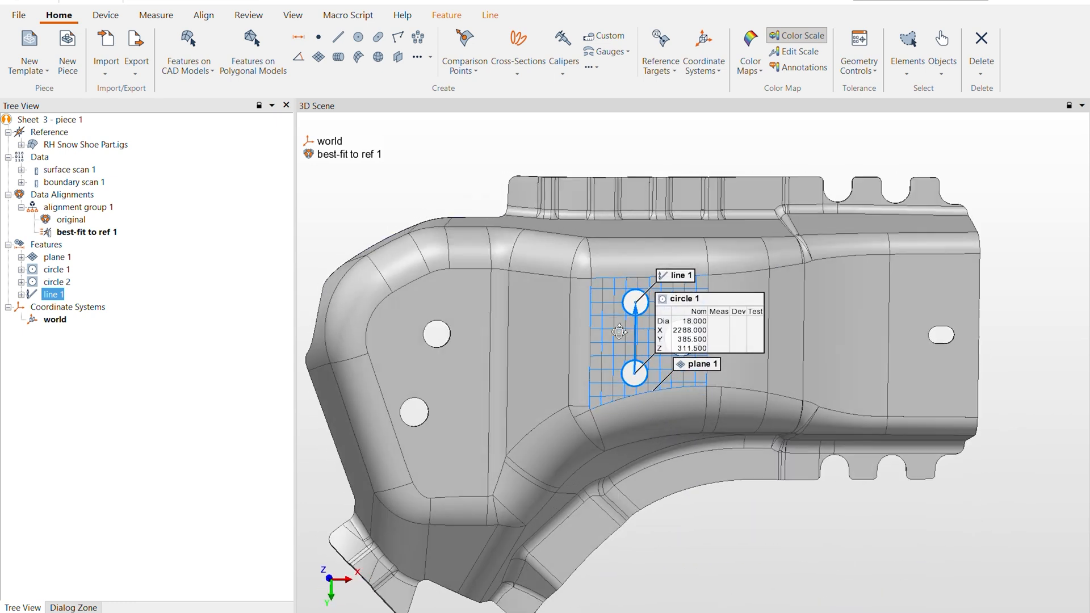
{"action": "scroll", "coordinate": [636, 359], "scroll_direction": "up", "scroll_amount": 2}
{"action": "left_click_drag", "start_coordinate": [636, 359], "coordinate": [705, 352]}
{"action": "scroll", "coordinate": [690, 363], "scroll_direction": "down", "scroll_amount": 5}
{"action": "middle_click_drag", "start_coordinate": [704, 352], "coordinate": [507, 282]}
{"action": "left_click_drag", "start_coordinate": [508, 283], "coordinate": [573, 253]}
{"action": "scroll", "coordinate": [574, 319], "scroll_direction": "up", "scroll_amount": 4}
{"action": "scroll", "coordinate": [654, 315], "scroll_direction": "down", "scroll_amount": 5}
{"action": "left_click_drag", "start_coordinate": [654, 315], "coordinate": [646, 341]}
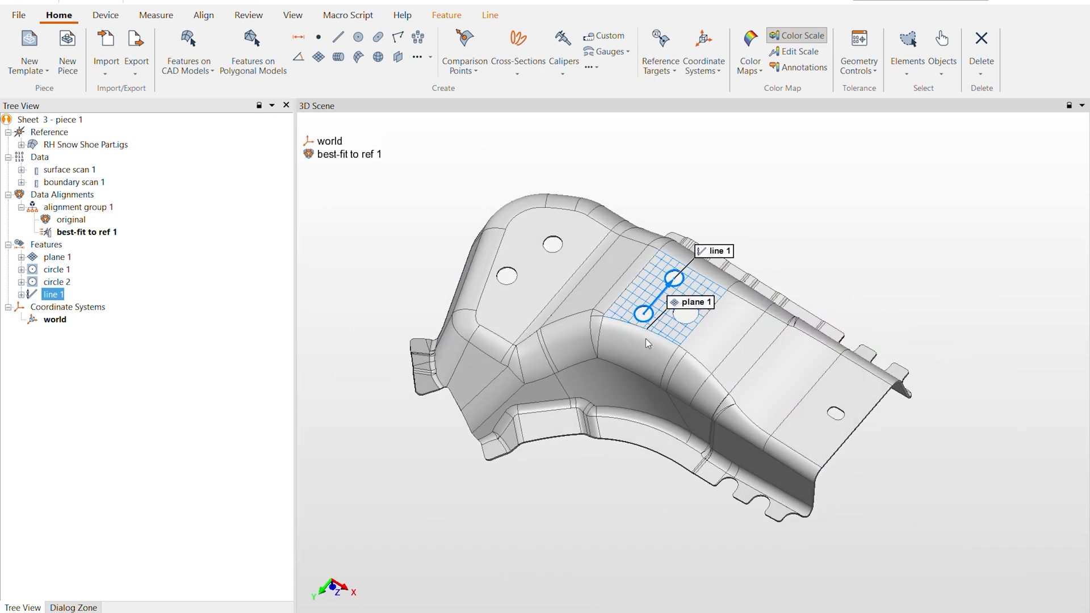
Show the boundary scan and the surface scan over the CAD model around the new features.
{"action": "middle_click", "coordinate": [67, 185]}
{"action": "middle_click", "coordinate": [77, 170]}
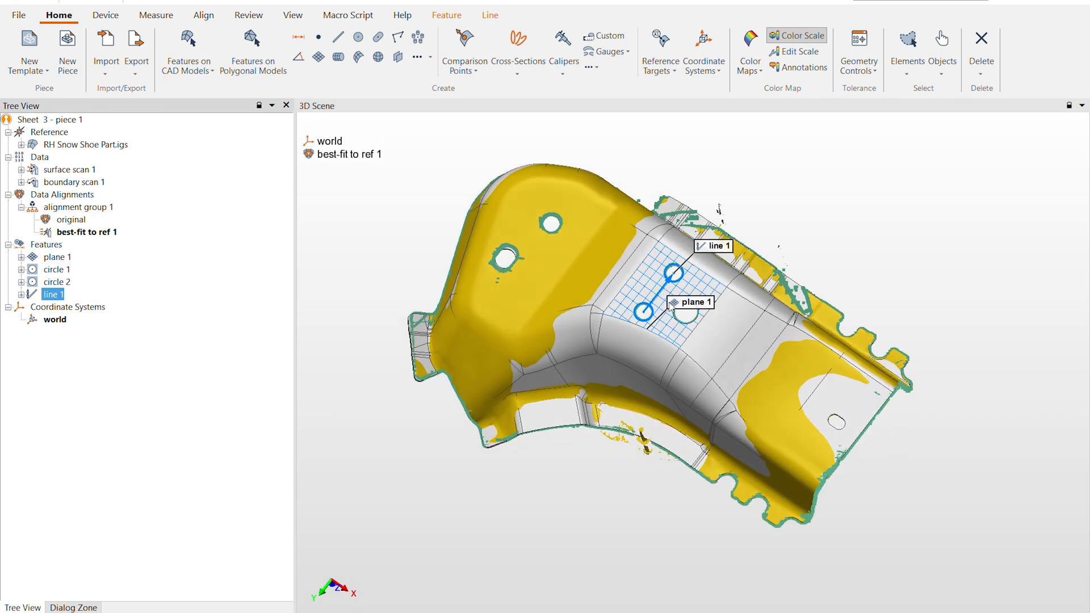
{"action": "scroll", "coordinate": [668, 284], "scroll_direction": "up", "scroll_amount": 8}
{"action": "left_click_drag", "start_coordinate": [651, 249], "coordinate": [629, 290]}
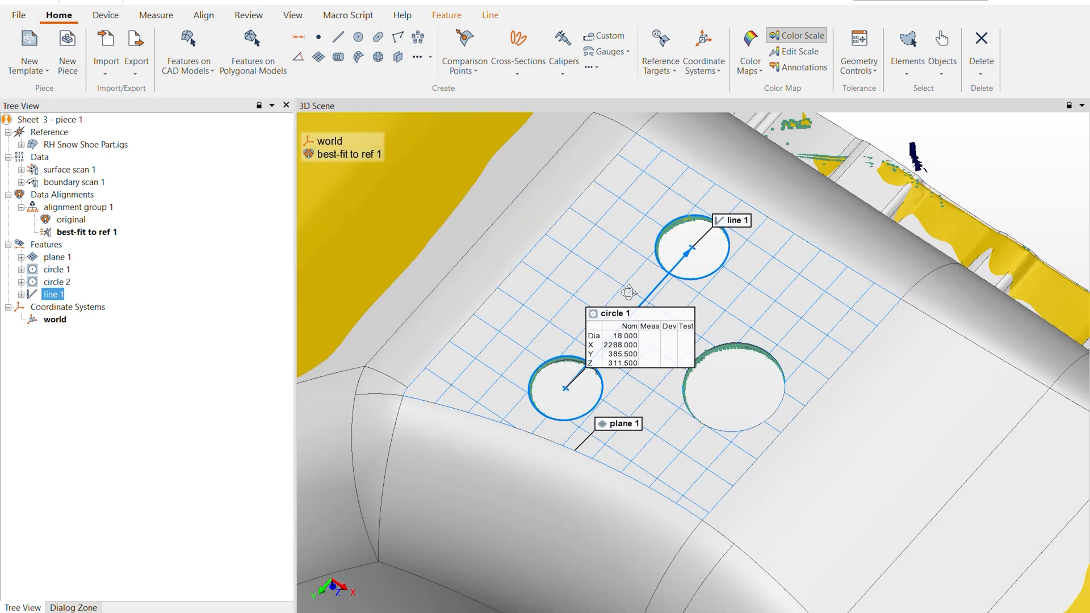
Hide the CAD model and examine how the nominal circles, line and plane sit against the scanned holes.
{"action": "left_click_drag", "start_coordinate": [718, 435], "coordinate": [631, 426]}
{"action": "scroll", "coordinate": [716, 431], "scroll_direction": "up", "scroll_amount": 3}
{"action": "left_click_drag", "start_coordinate": [666, 341], "coordinate": [630, 380]}
{"action": "middle_click_drag", "start_coordinate": [666, 390], "coordinate": [765, 173]}
{"action": "left_click_drag", "start_coordinate": [687, 352], "coordinate": [721, 403]}
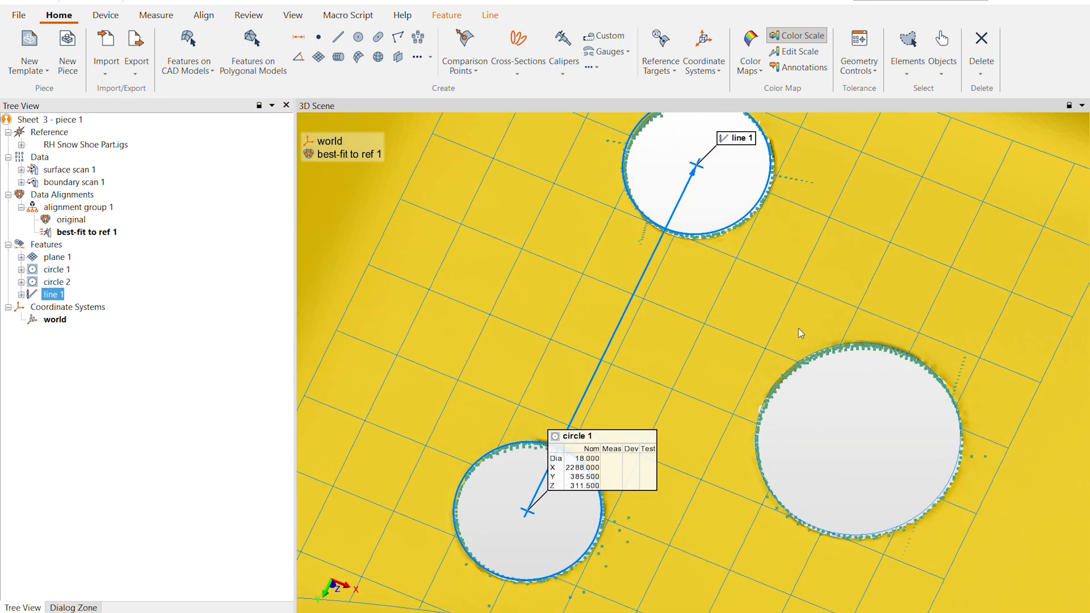
{"action": "scroll", "coordinate": [758, 284], "scroll_direction": "down", "scroll_amount": 6}
{"action": "mouse_move", "coordinate": [736, 411]}
{"action": "left_mouse_down"}
{"action": "mouse_move", "coordinate": [731, 346]}
{"action": "mouse_move", "coordinate": [733, 397]}
{"action": "left_mouse_up"}
{"action": "scroll", "coordinate": [731, 347], "scroll_direction": "up", "scroll_amount": 4}
{"action": "left_click_drag", "start_coordinate": [568, 369], "coordinate": [548, 383]}
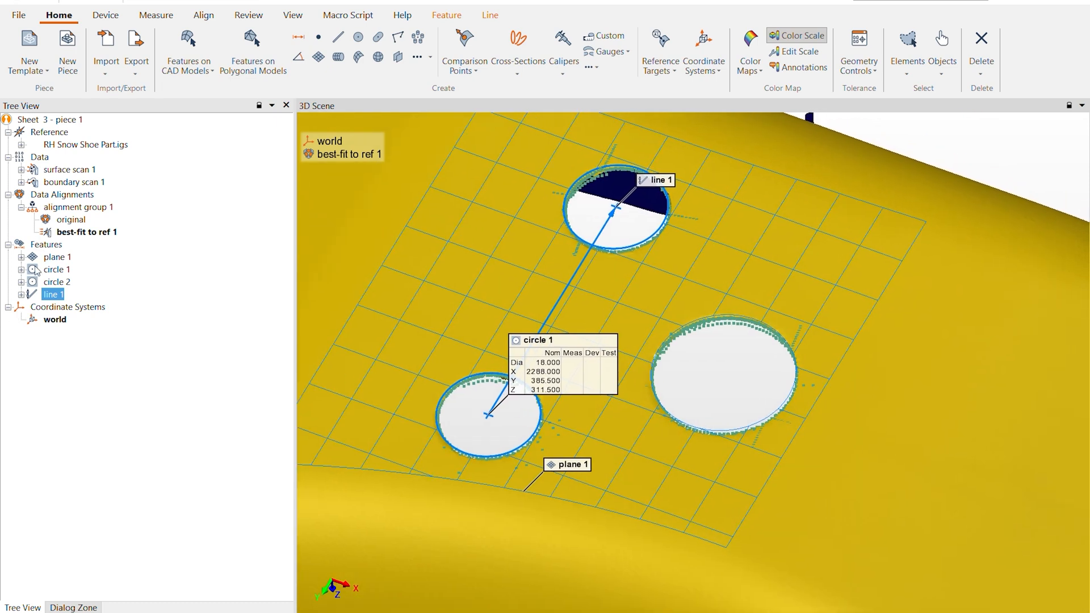
Set the measurement method of plane 1 to Extract in its properties.
{"action": "middle_click_drag", "start_coordinate": [503, 311], "coordinate": [523, 317]}
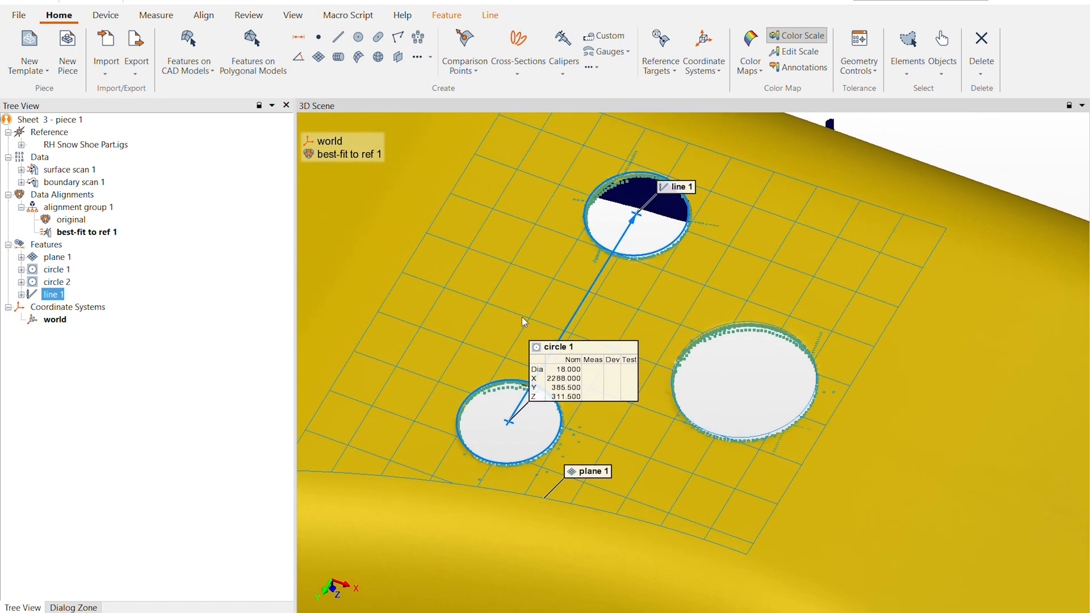
{"action": "left_click", "coordinate": [61, 258]}
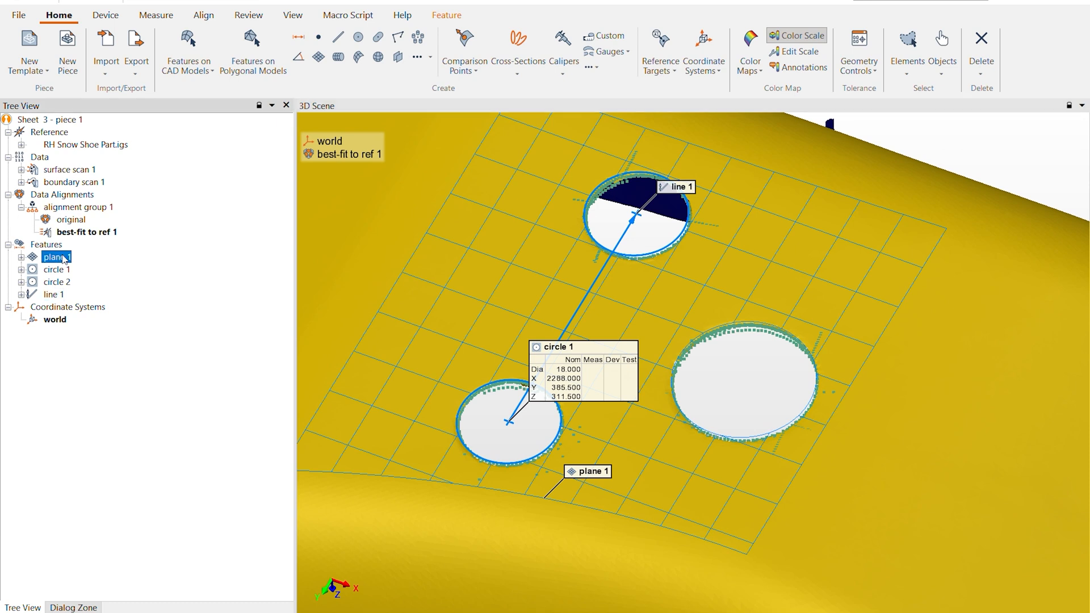
{"action": "right_click", "coordinate": [64, 259]}
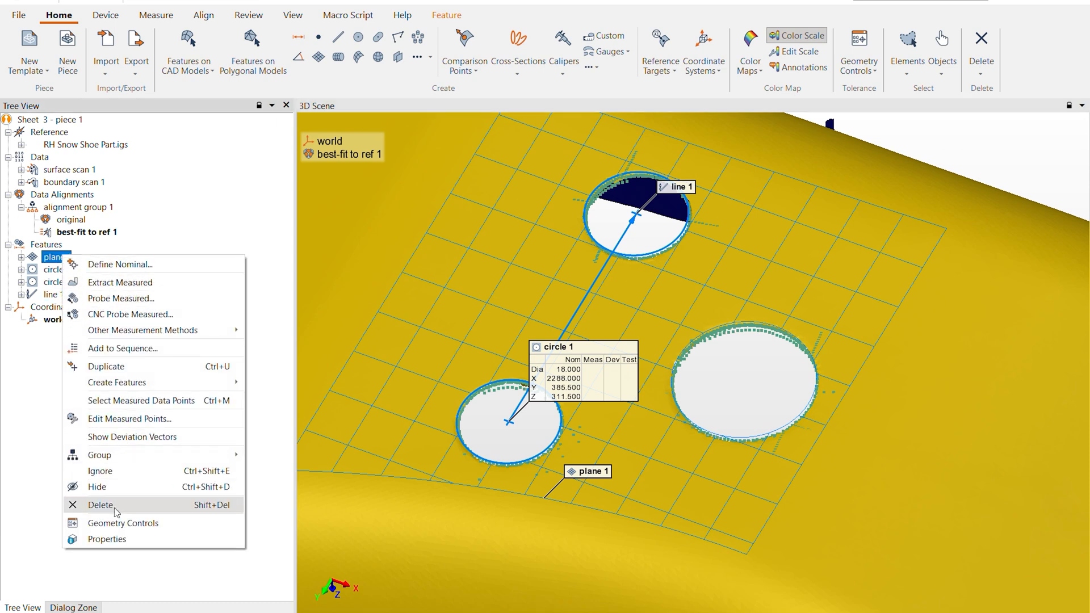
{"action": "left_click", "coordinate": [114, 544]}
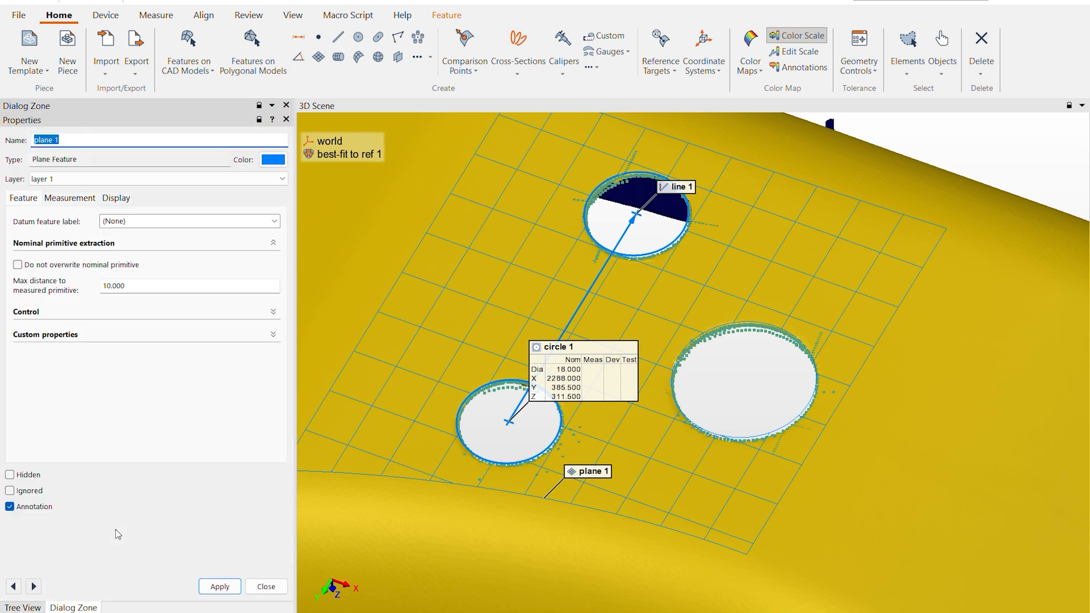
{"action": "left_click", "coordinate": [78, 196]}
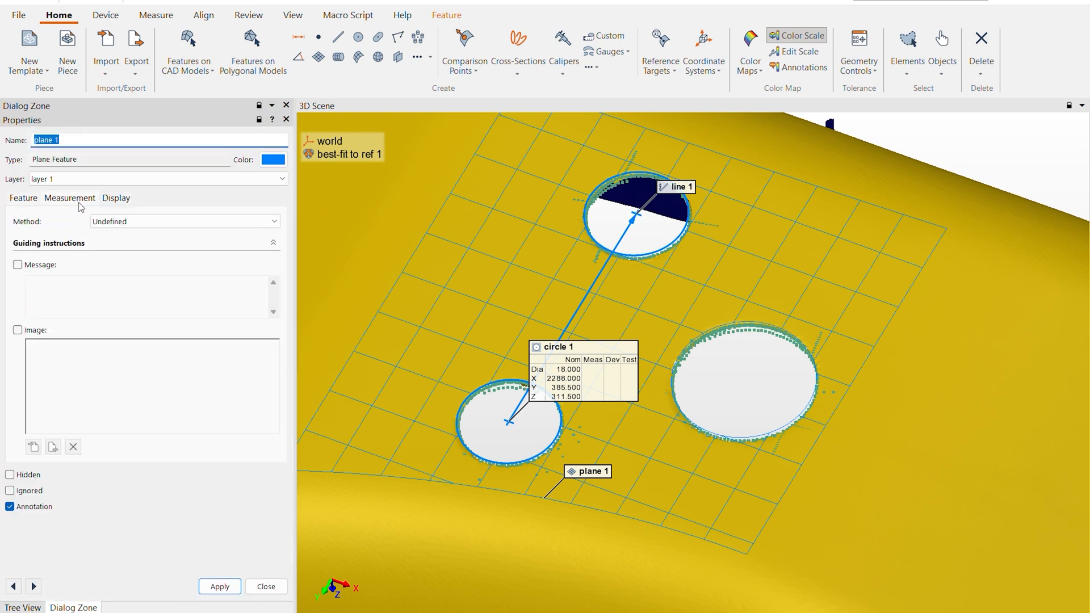
{"action": "left_click", "coordinate": [98, 220]}
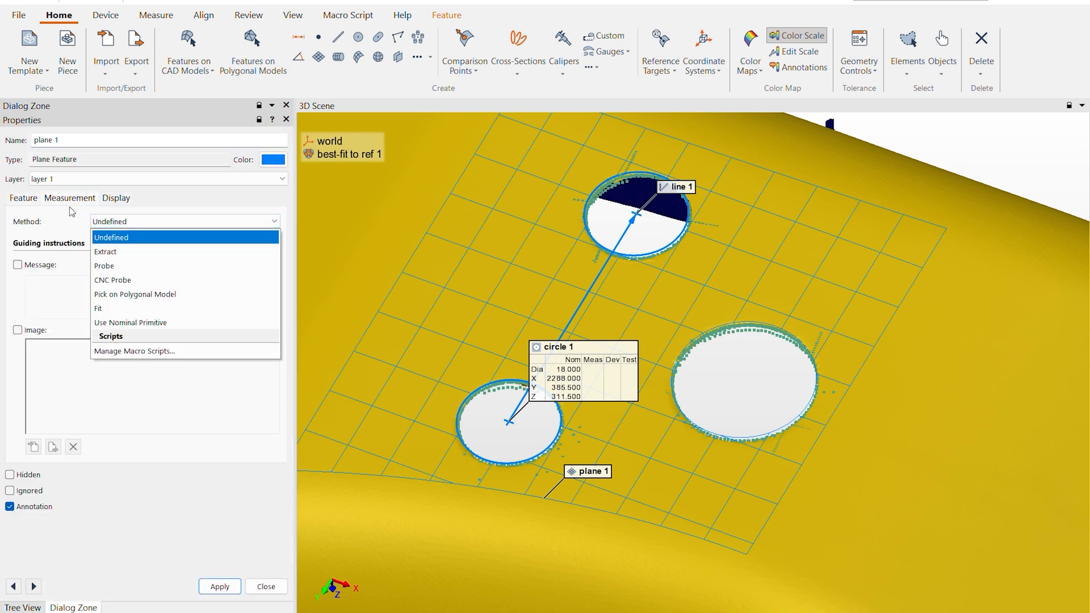
{"action": "left_click", "coordinate": [129, 252]}
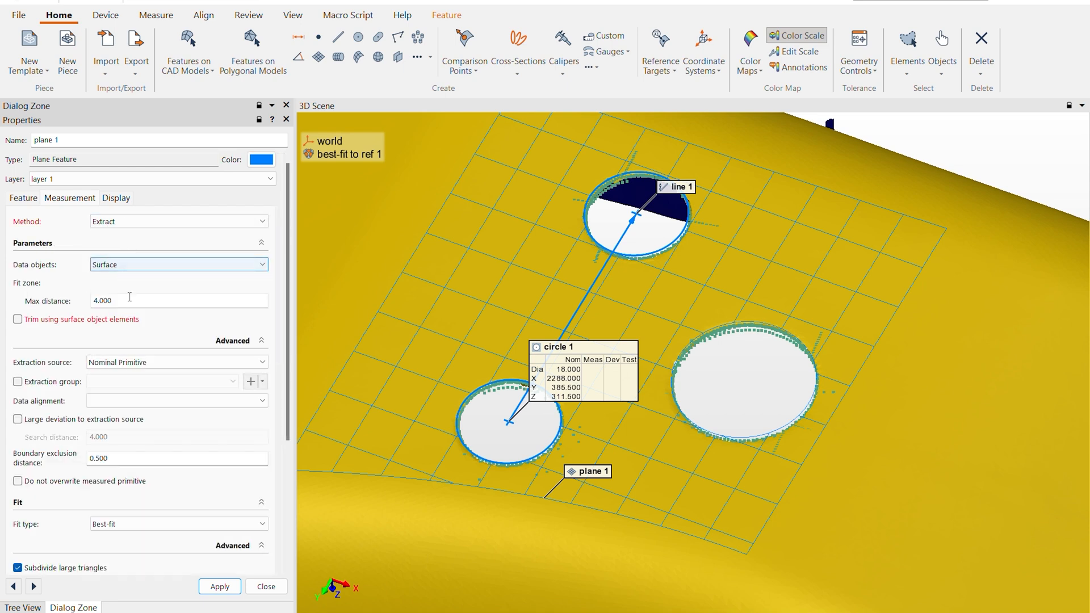
Set plane 1's boundary exclusion distance to 2.000 and apply the measurement settings.
{"action": "left_click_drag", "start_coordinate": [285, 316], "coordinate": [287, 348]}
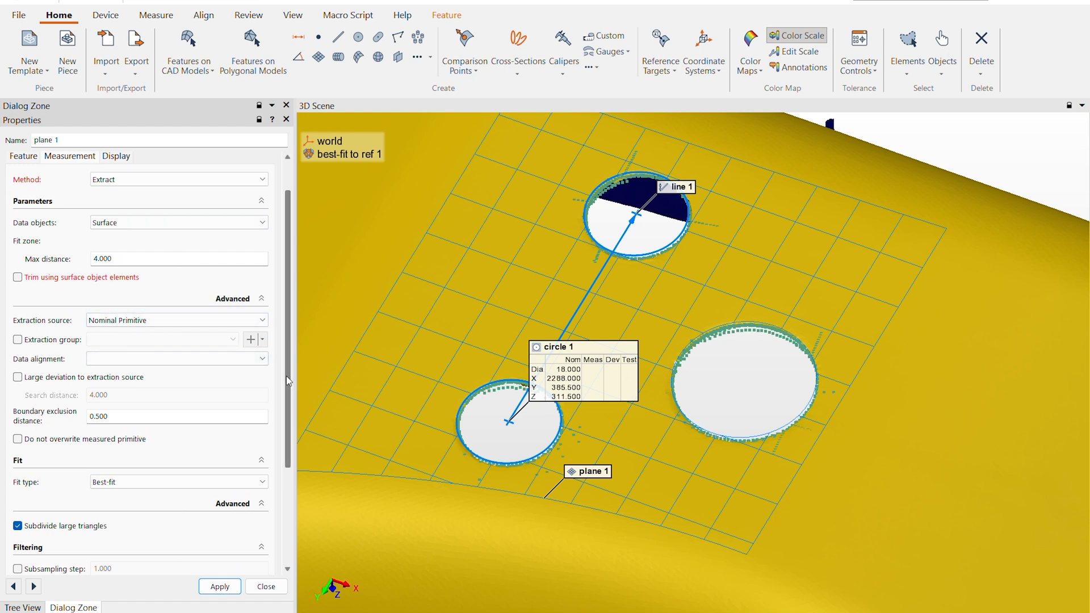
{"action": "left_click_drag", "start_coordinate": [286, 380], "coordinate": [275, 409]}
{"action": "left_click_drag", "start_coordinate": [138, 370], "coordinate": [23, 372]}
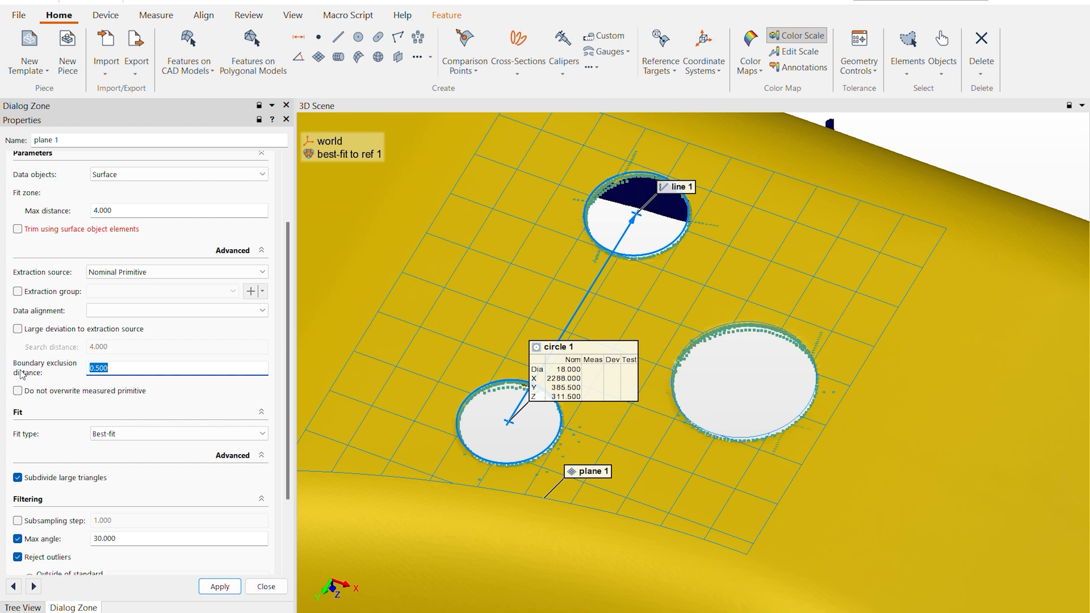
{"action": "type", "text": "2"}
{"action": "scroll", "coordinate": [291, 435], "scroll_direction": "down", "scroll_amount": 2}
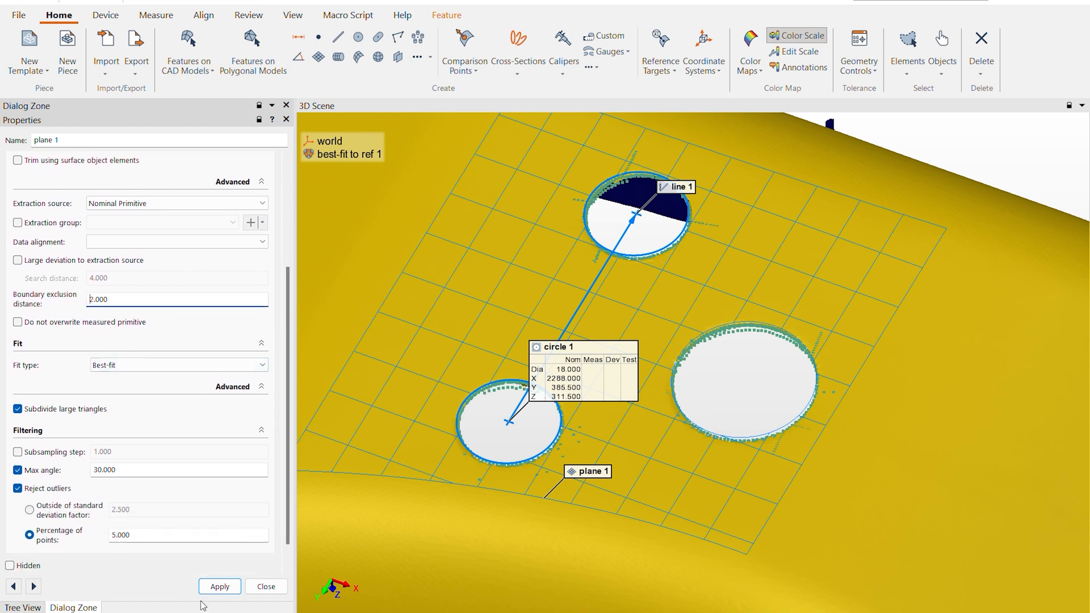
{"action": "left_click", "coordinate": [219, 588]}
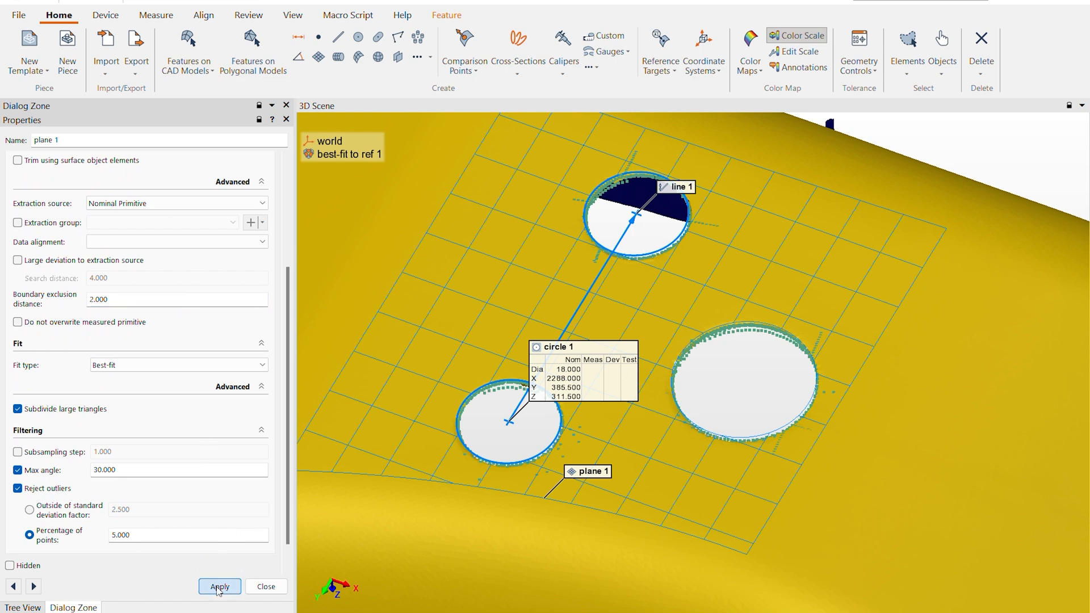
{"action": "left_click", "coordinate": [267, 587]}
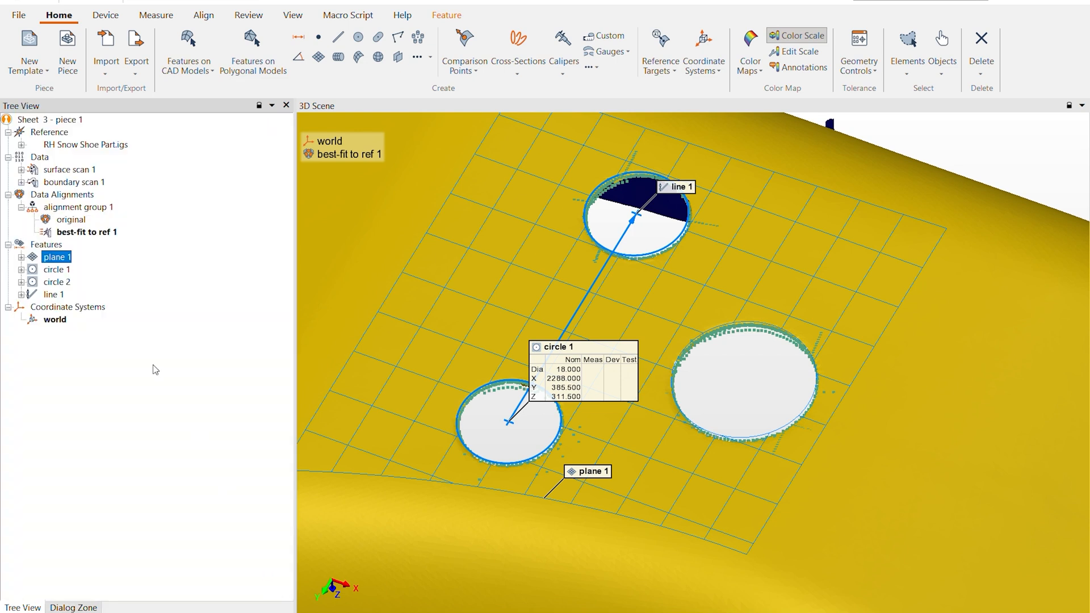
Extract the measured plane 1 from the scan data and view it against the nominal plane.
{"action": "right_click", "coordinate": [68, 257]}
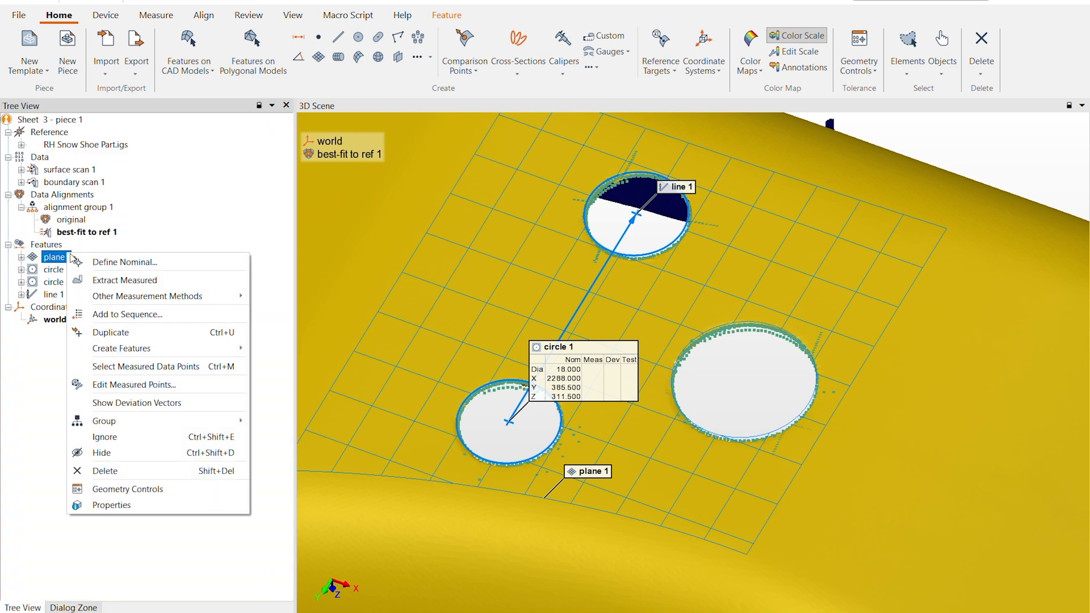
{"action": "left_click", "coordinate": [116, 280]}
{"action": "left_click_drag", "start_coordinate": [563, 366], "coordinate": [533, 482]}
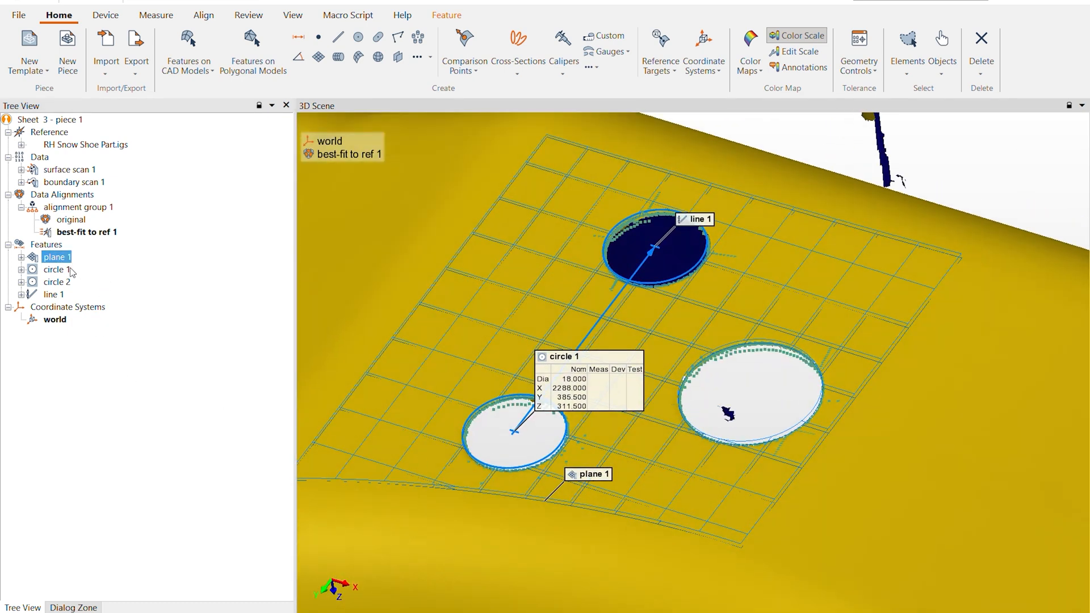
Select circle 1 and circle 2, and hide all features and the boundary scan to leave only the surface scan visible.
{"action": "key", "text": "Caps_Lock"}
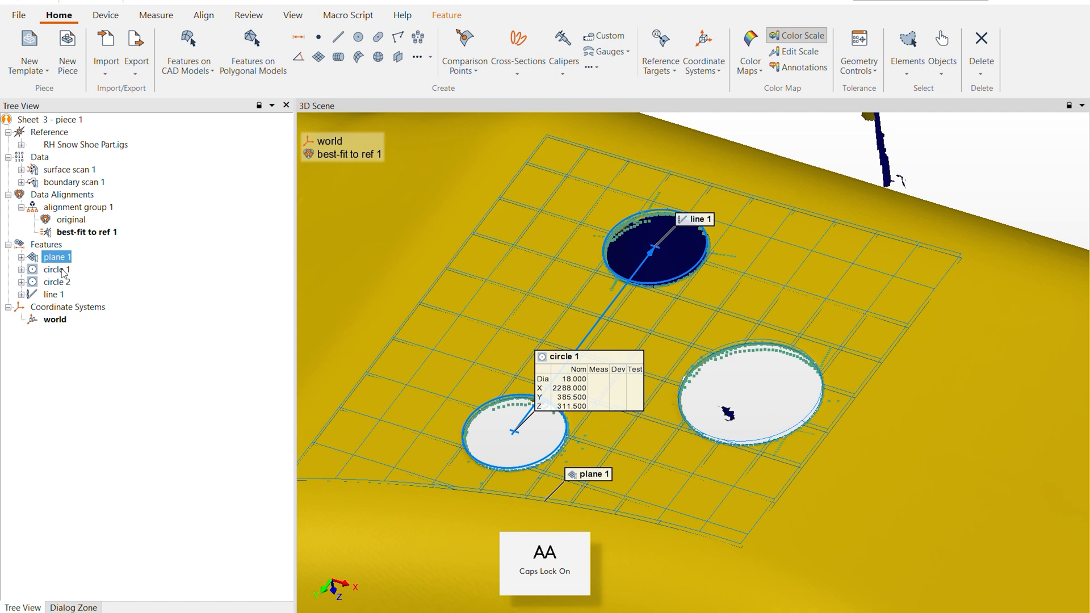
{"action": "left_click", "coordinate": [62, 271]}
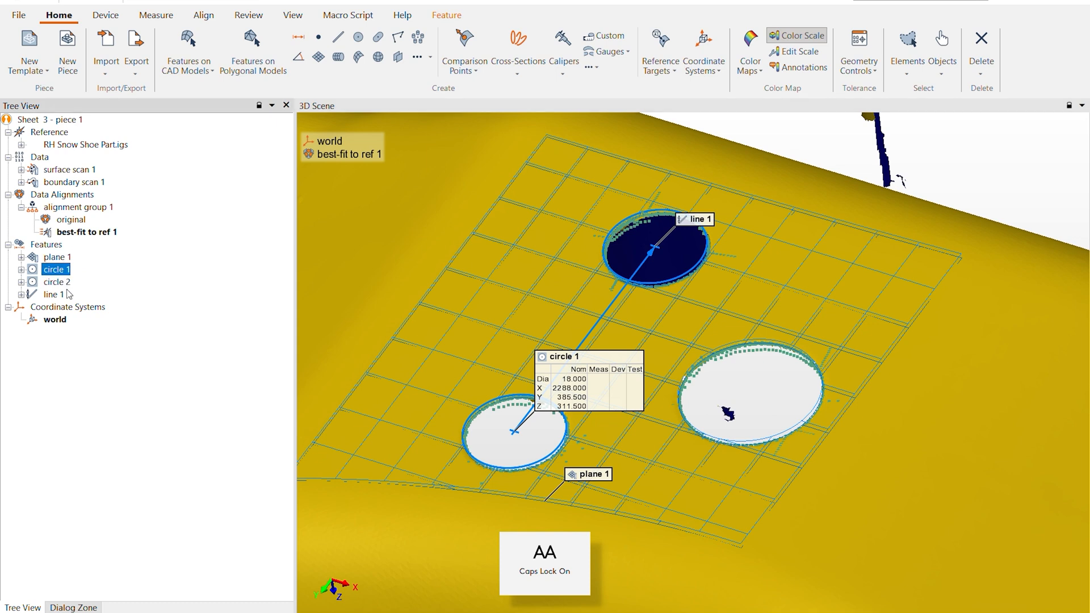
{"action": "left_click", "coordinate": [67, 284], "text": "ctrl"}
{"action": "left_click_drag", "start_coordinate": [716, 426], "coordinate": [630, 440]}
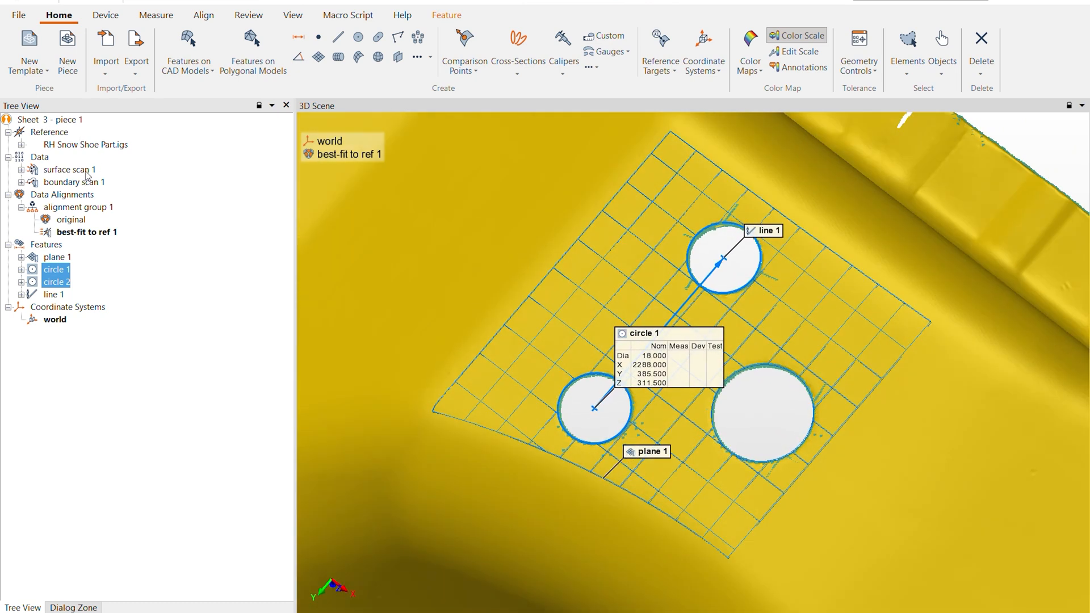
{"action": "middle_click", "coordinate": [53, 247]}
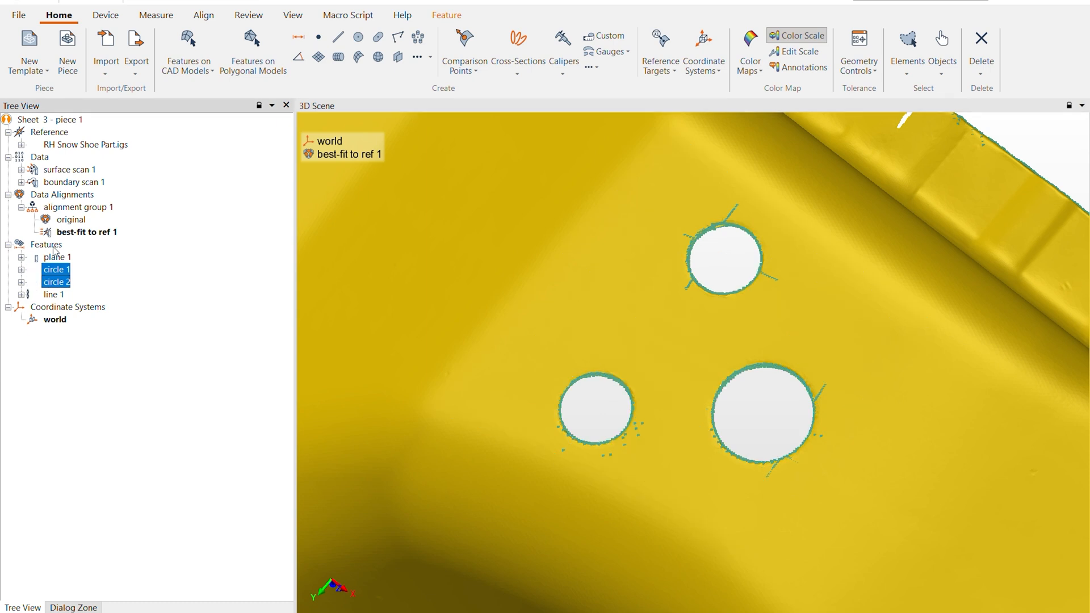
{"action": "middle_click", "coordinate": [68, 170]}
{"action": "middle_click", "coordinate": [70, 171]}
{"action": "middle_click", "coordinate": [76, 190]}
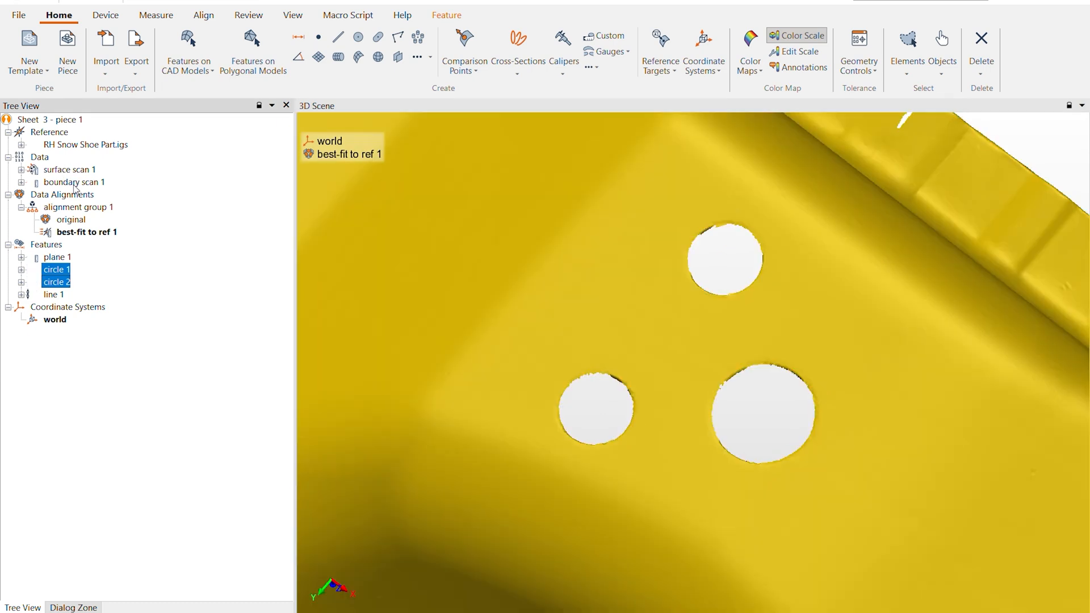
Examine the edges of the three holes on the surface scan up close from several angles.
{"action": "left_click_drag", "start_coordinate": [754, 387], "coordinate": [720, 380]}
{"action": "scroll", "coordinate": [512, 388], "scroll_direction": "up", "scroll_amount": 5}
{"action": "scroll", "coordinate": [513, 390], "scroll_direction": "down", "scroll_amount": 3}
{"action": "middle_click_drag", "start_coordinate": [513, 391], "coordinate": [449, 86]}
{"action": "middle_click_drag", "start_coordinate": [628, 378], "coordinate": [607, 292]}
{"action": "left_click_drag", "start_coordinate": [496, 451], "coordinate": [518, 502]}
{"action": "scroll", "coordinate": [488, 507], "scroll_direction": "up", "scroll_amount": 2}
{"action": "scroll", "coordinate": [575, 349], "scroll_direction": "down", "scroll_amount": 2}
{"action": "middle_click_drag", "start_coordinate": [576, 350], "coordinate": [552, 401]}
{"action": "middle_click_drag", "start_coordinate": [660, 298], "coordinate": [704, 428]}
{"action": "scroll", "coordinate": [681, 263], "scroll_direction": "down", "scroll_amount": 2}
{"action": "middle_click_drag", "start_coordinate": [681, 264], "coordinate": [648, 288]}
{"action": "left_click_drag", "start_coordinate": [648, 287], "coordinate": [604, 234]}
{"action": "scroll", "coordinate": [619, 124], "scroll_direction": "up", "scroll_amount": 4}
{"action": "mouse_move", "coordinate": [599, 159]}
{"action": "left_mouse_down"}
{"action": "mouse_move", "coordinate": [606, 176]}
{"action": "mouse_move", "coordinate": [614, 168]}
{"action": "left_mouse_up"}
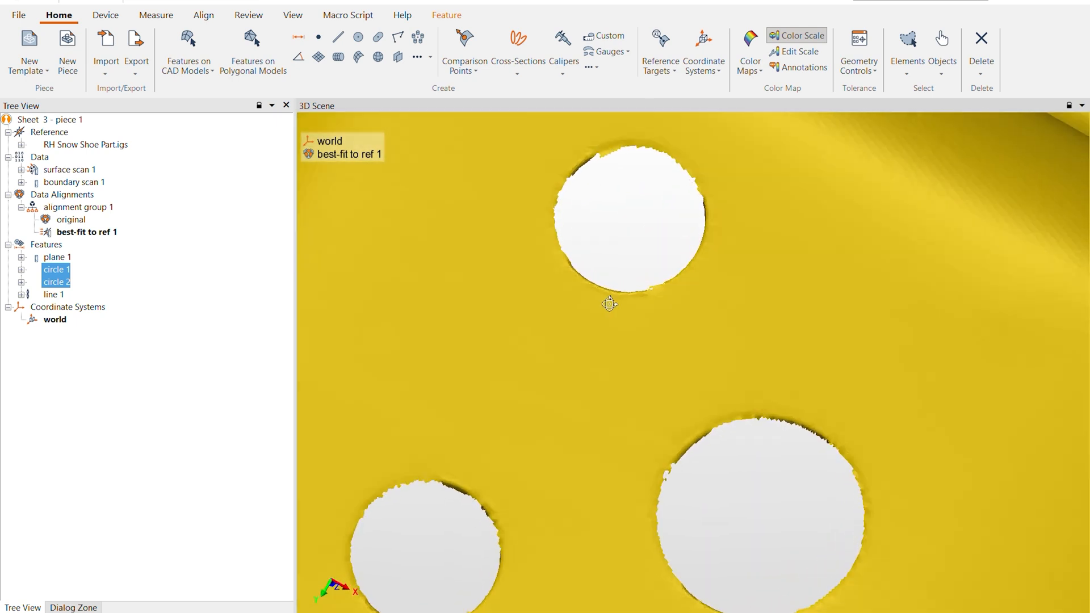
{"action": "left_click_drag", "start_coordinate": [609, 304], "coordinate": [623, 445]}
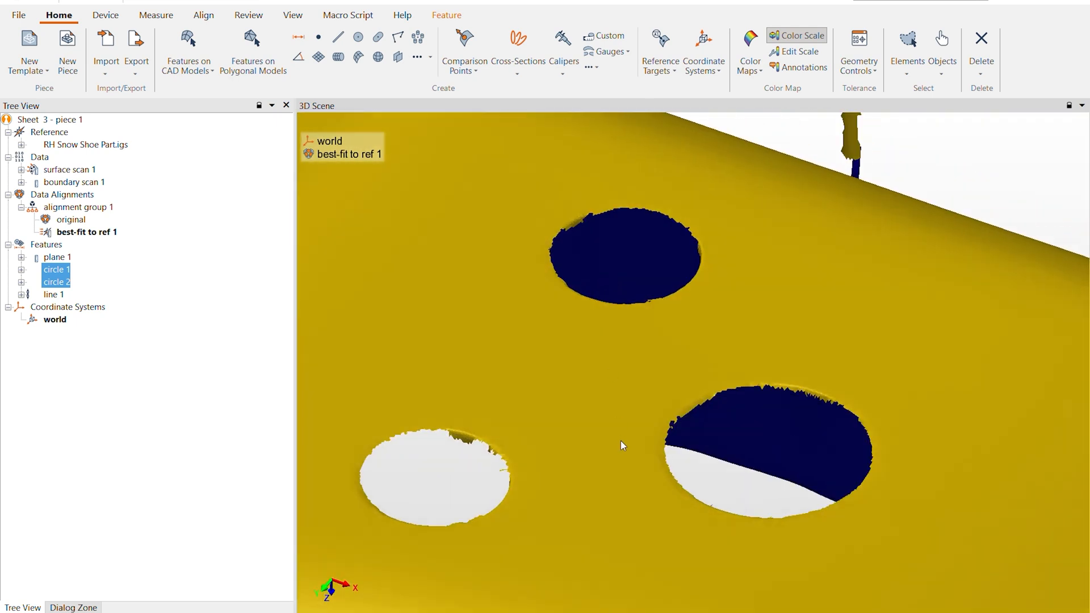
Show the boundary scan again and examine its points around the hole edges from several angles.
{"action": "middle_click", "coordinate": [92, 185]}
{"action": "left_click_drag", "start_coordinate": [612, 440], "coordinate": [615, 494]}
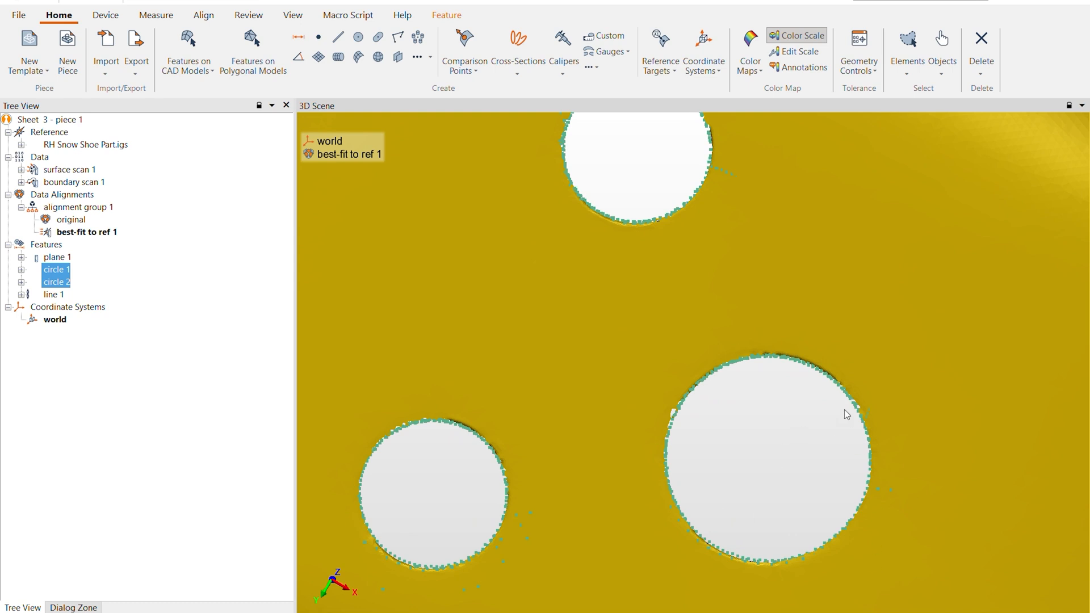
{"action": "left_click_drag", "start_coordinate": [735, 570], "coordinate": [567, 536]}
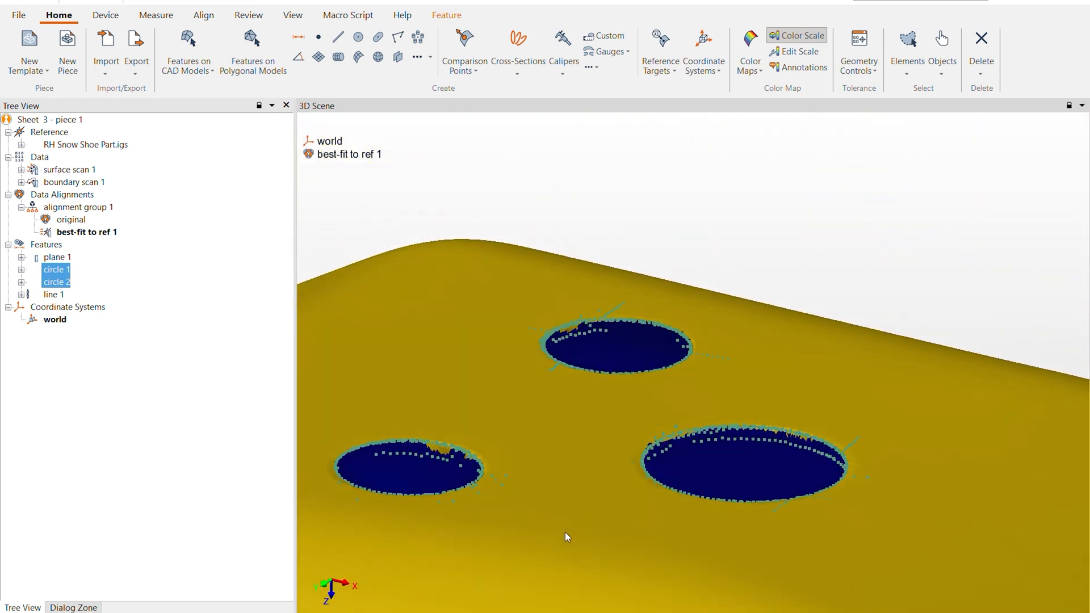
{"action": "middle_click_drag", "start_coordinate": [589, 463], "coordinate": [697, 369]}
{"action": "left_click_drag", "start_coordinate": [474, 419], "coordinate": [467, 482]}
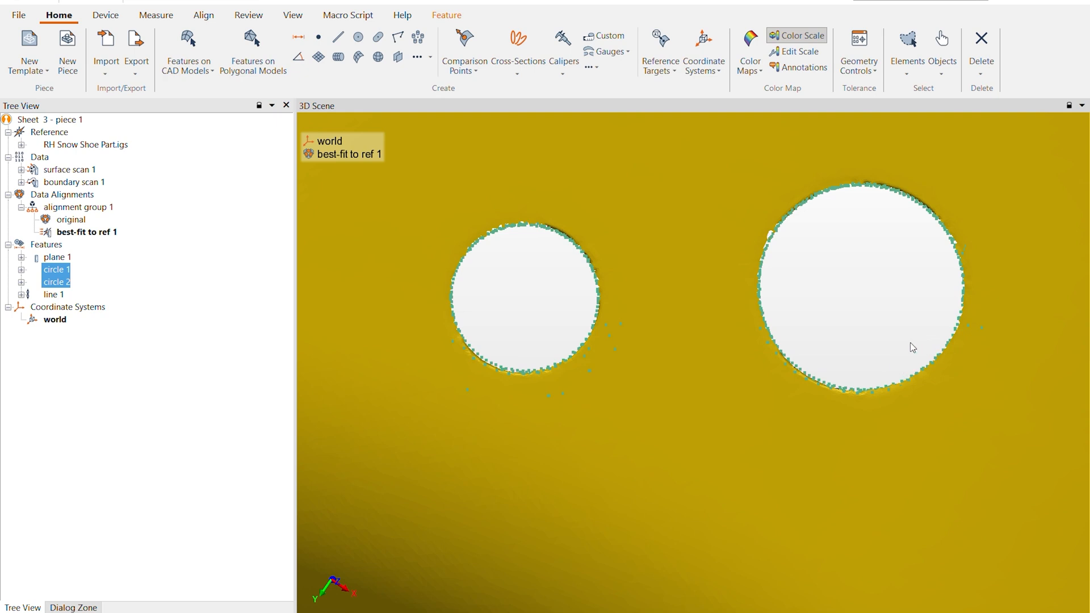
{"action": "mouse_move", "coordinate": [625, 385]}
{"action": "left_mouse_down"}
{"action": "mouse_move", "coordinate": [621, 353]}
{"action": "mouse_move", "coordinate": [667, 299]}
{"action": "mouse_move", "coordinate": [629, 390]}
{"action": "left_mouse_up"}
{"action": "left_click_drag", "start_coordinate": [575, 468], "coordinate": [580, 462]}
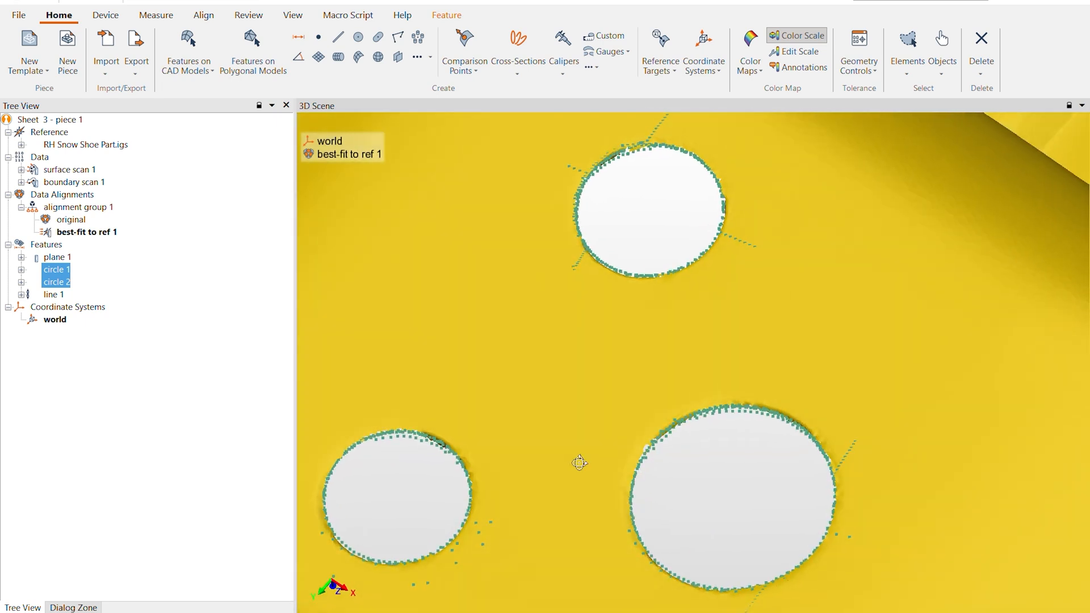
{"action": "scroll", "coordinate": [575, 467], "scroll_direction": "up", "scroll_amount": 2}
{"action": "middle_click_drag", "start_coordinate": [569, 467], "coordinate": [592, 465]}
{"action": "scroll", "coordinate": [634, 445], "scroll_direction": "down", "scroll_amount": 4}
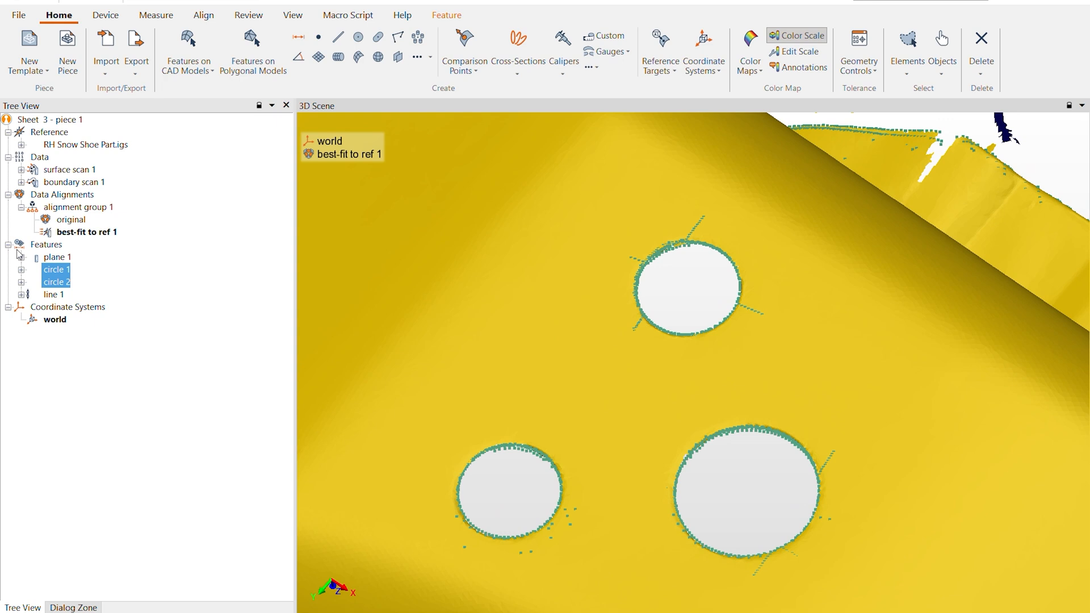
Show circle 1 and circle 2 again and set the measurement method of both to Extract.
{"action": "middle_click", "coordinate": [61, 279]}
{"action": "middle_click", "coordinate": [63, 282]}
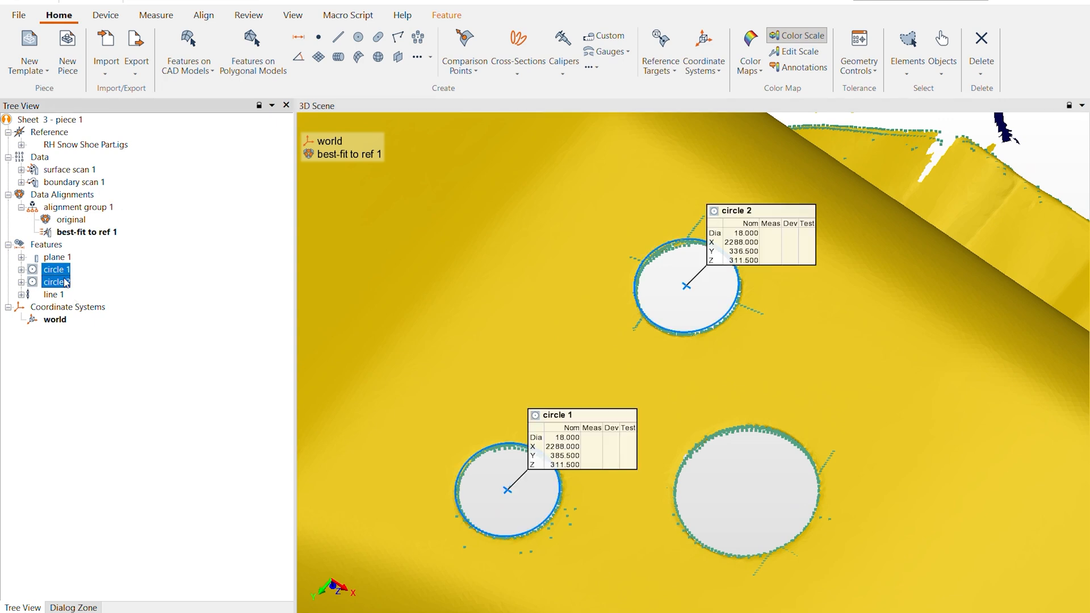
{"action": "right_click", "coordinate": [64, 282]}
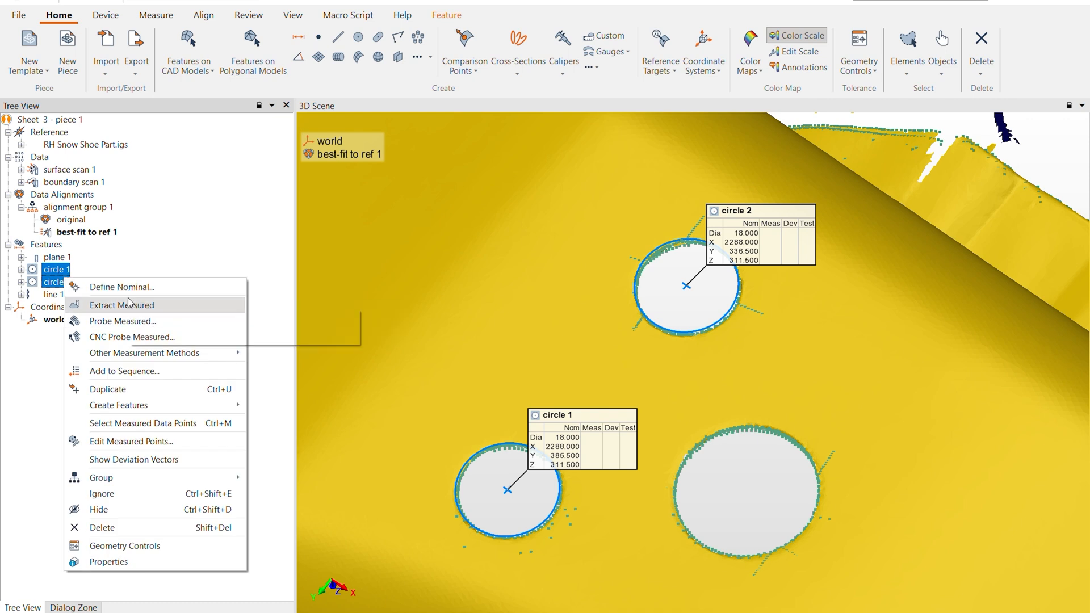
{"action": "left_click", "coordinate": [131, 565]}
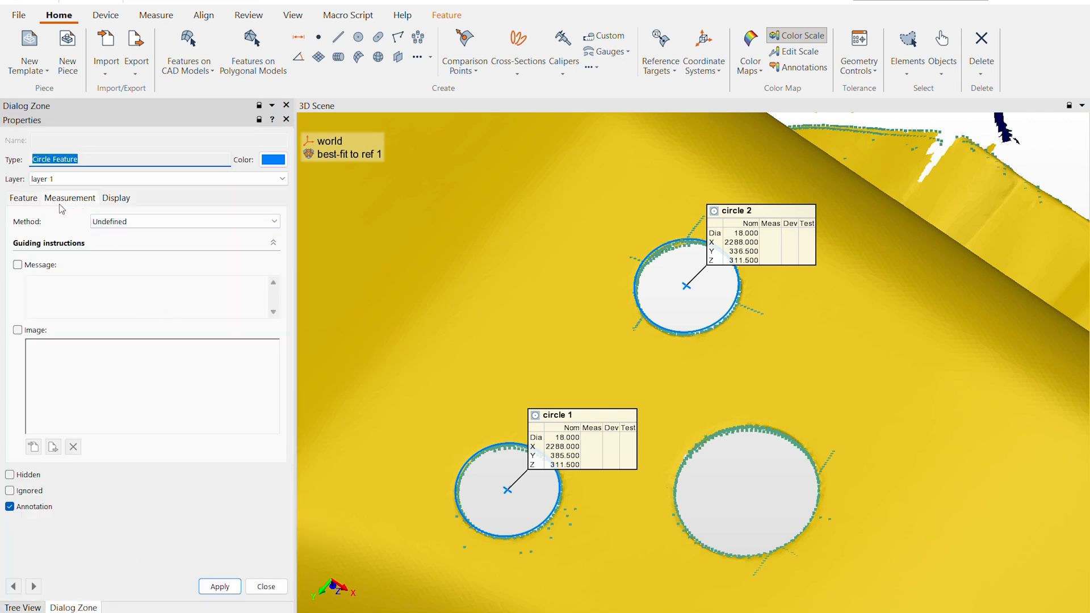
{"action": "left_click", "coordinate": [274, 223]}
{"action": "left_click", "coordinate": [248, 252]}
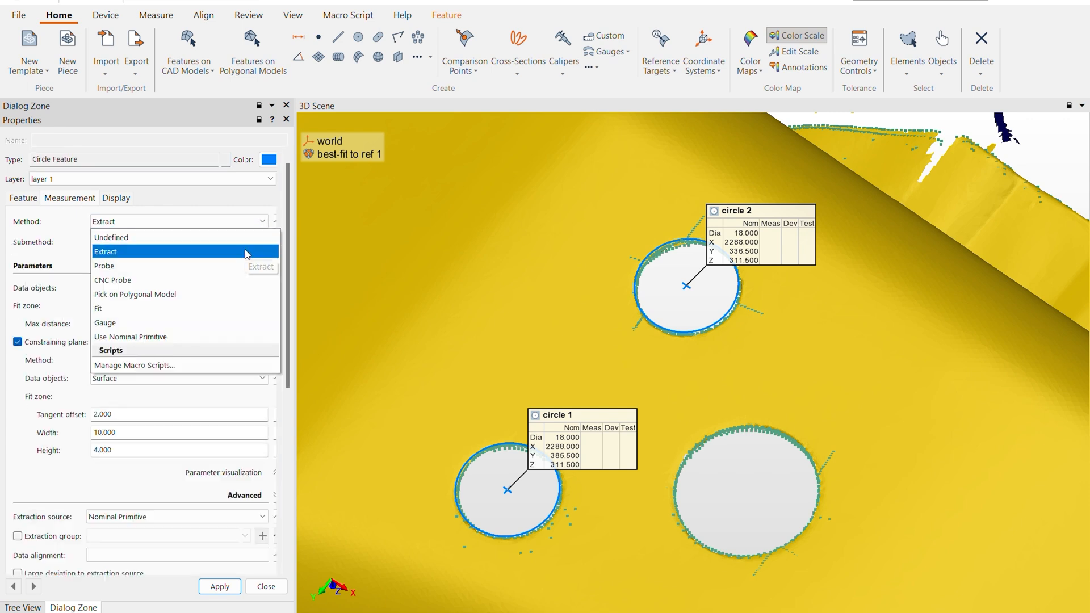
Review the submethod choices and the extraction parameters available for circle 1 and circle 2.
{"action": "left_click", "coordinate": [100, 243]}
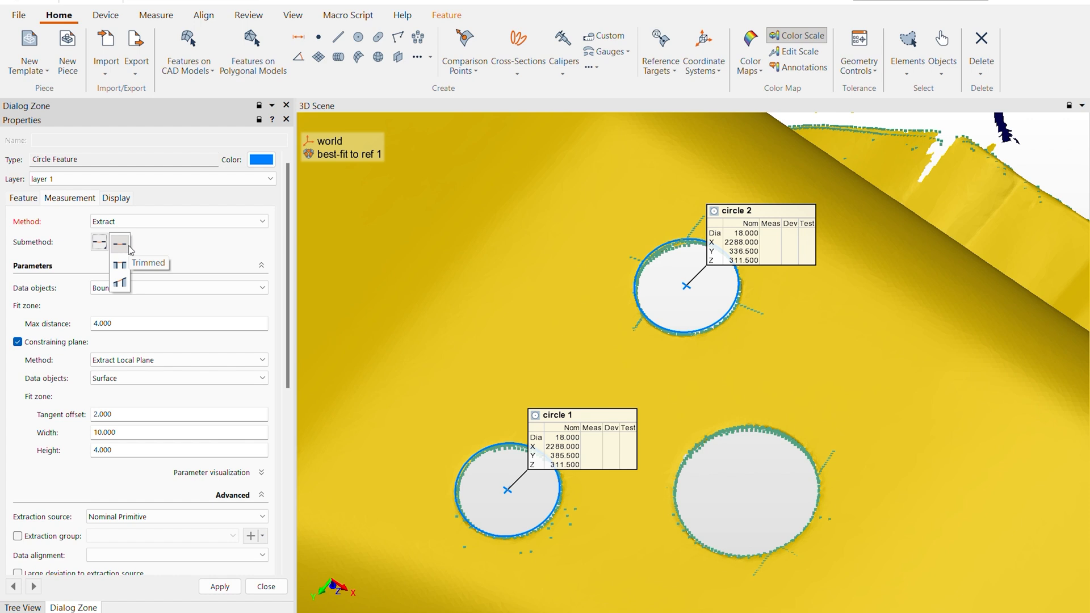
{"action": "left_click", "coordinate": [166, 248]}
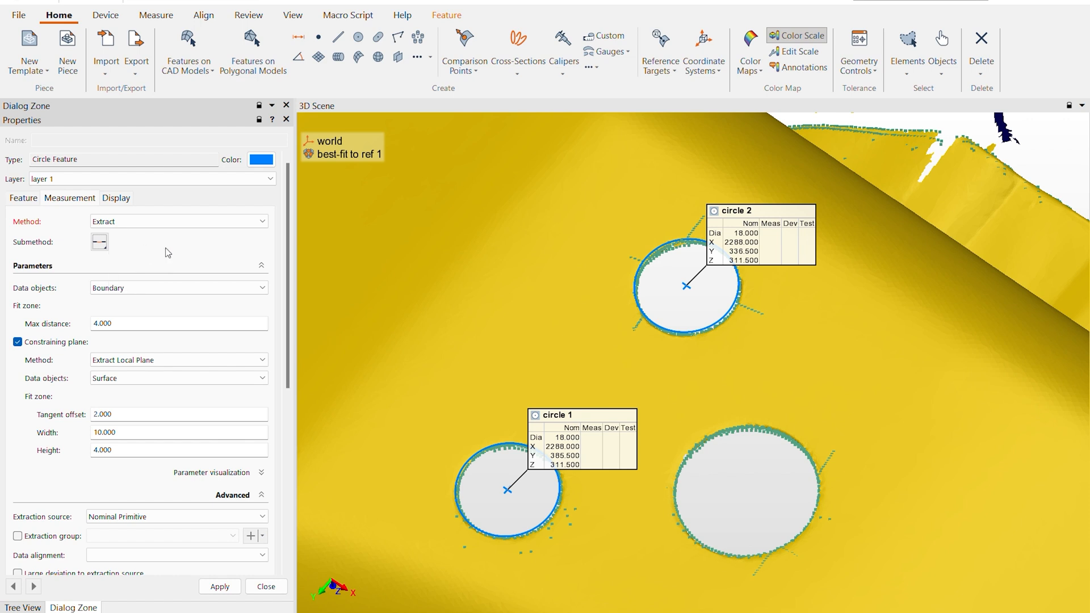
{"action": "left_click", "coordinate": [138, 288]}
{"action": "left_click", "coordinate": [145, 282]}
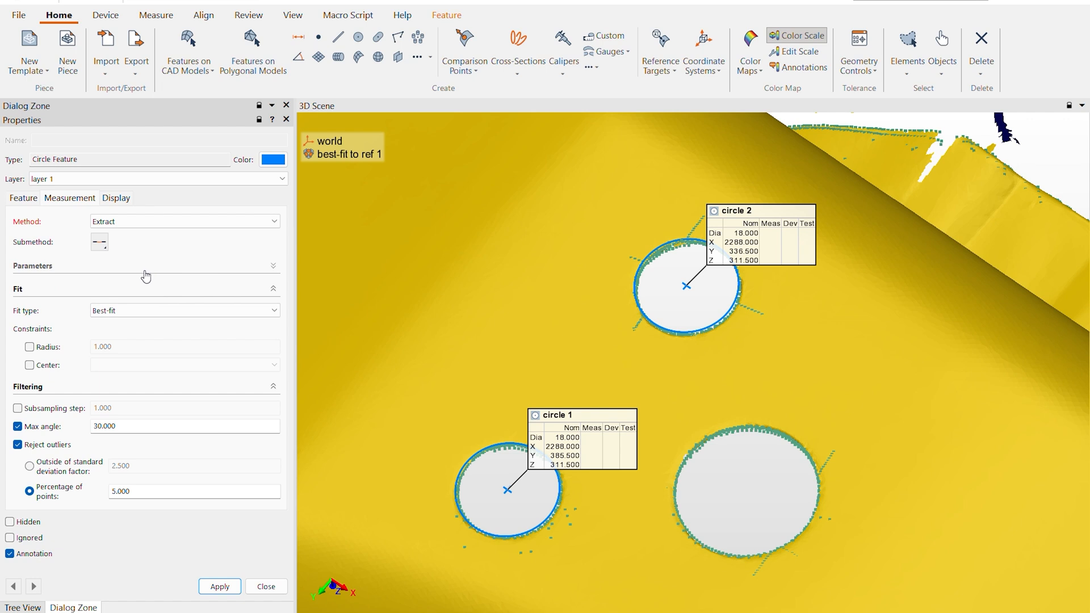
{"action": "left_click", "coordinate": [147, 293]}
{"action": "left_click", "coordinate": [162, 267]}
{"action": "left_click", "coordinate": [154, 267]}
{"action": "left_click", "coordinate": [152, 267]}
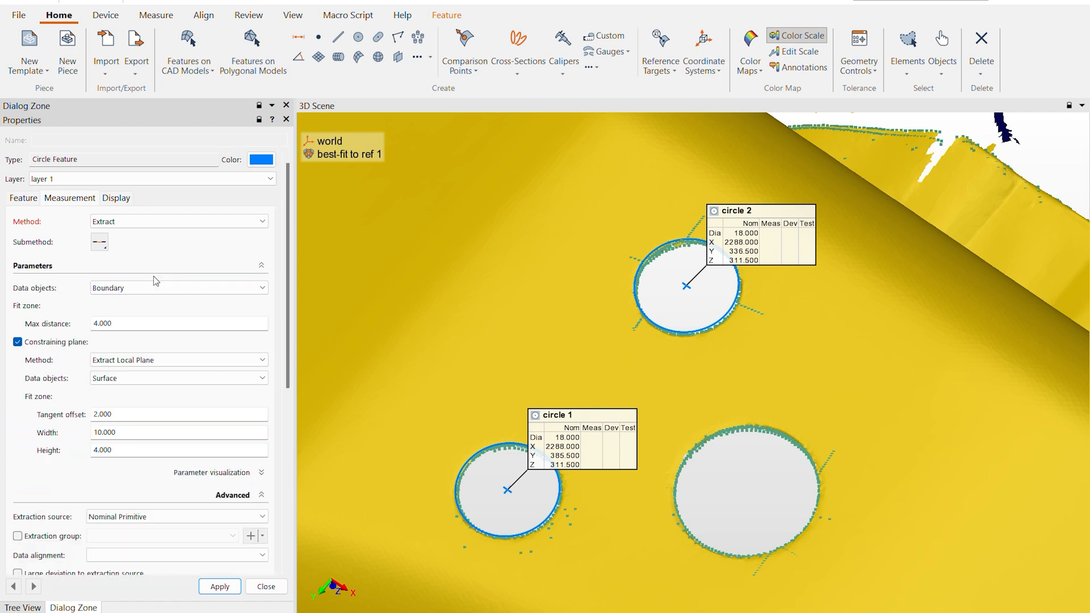
Set the data objects for extracting both circles to Boundary.
{"action": "left_click", "coordinate": [155, 288]}
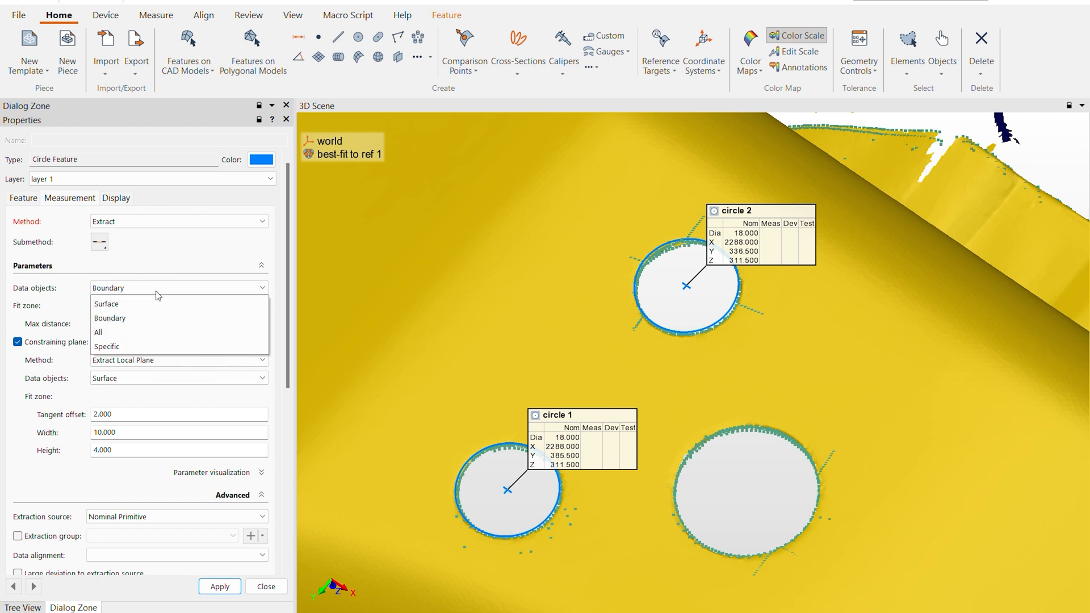
{"action": "left_click", "coordinate": [159, 266]}
{"action": "left_click", "coordinate": [167, 268]}
{"action": "left_click", "coordinate": [159, 288]}
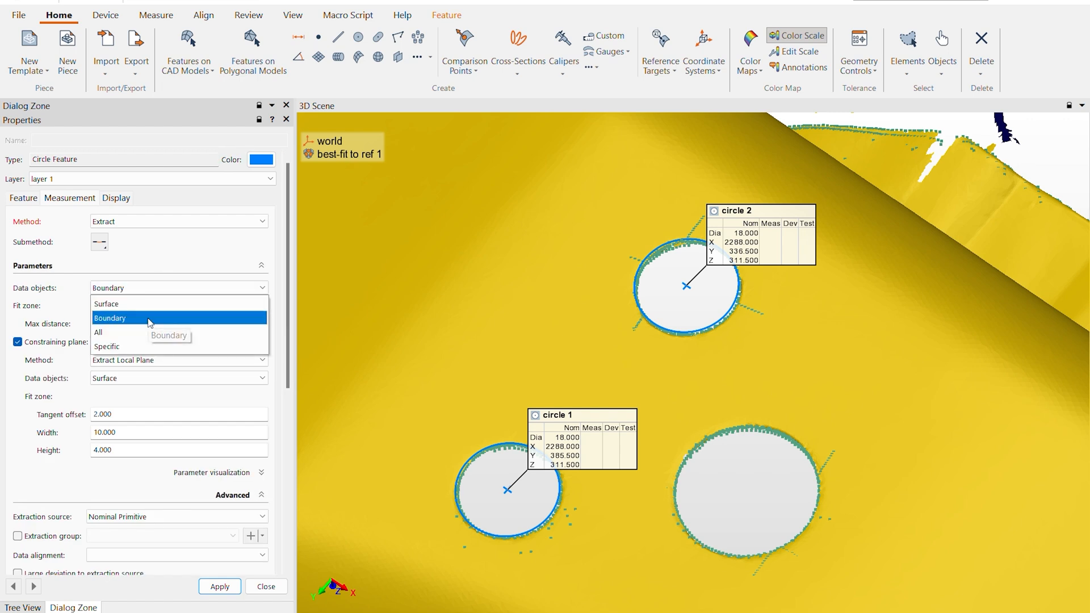
{"action": "left_click", "coordinate": [150, 319]}
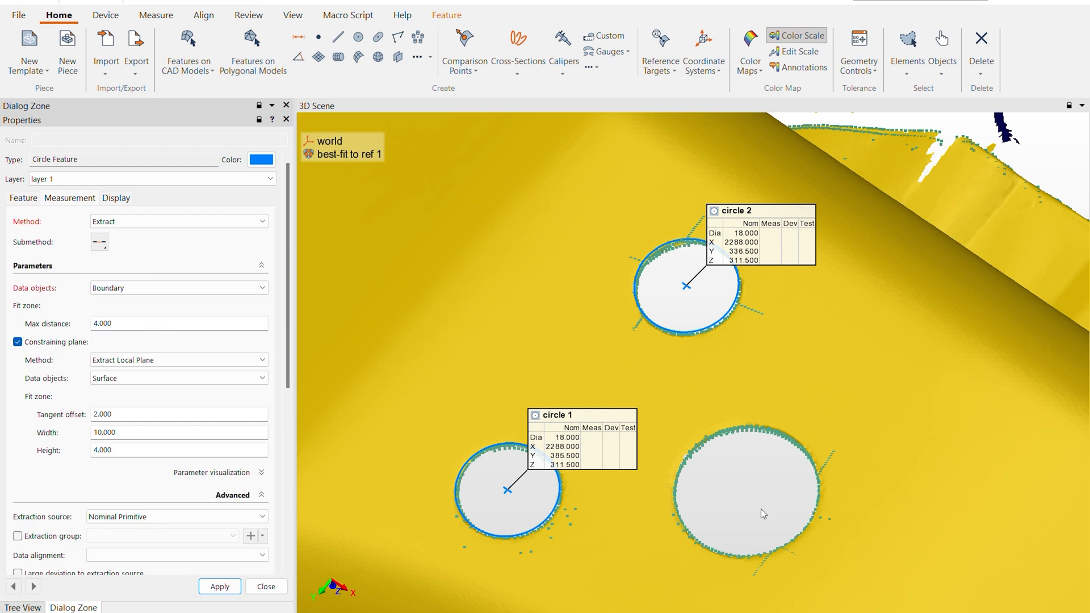
Set the fit zone's max distance for both circles to 2.
{"action": "left_click", "coordinate": [157, 323]}
{"action": "left_click_drag", "start_coordinate": [286, 360], "coordinate": [286, 423]}
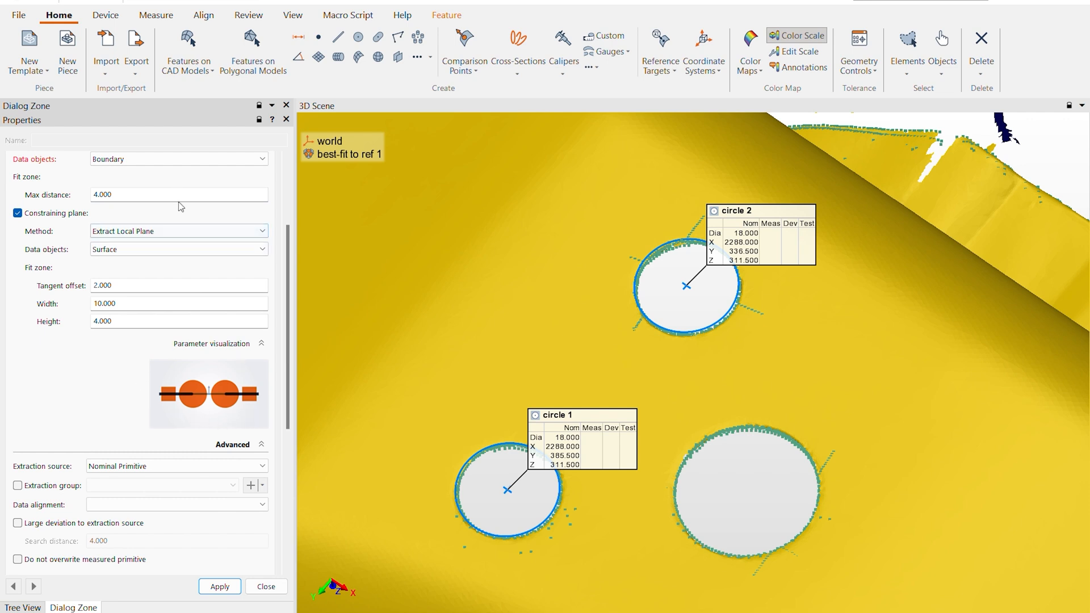
{"action": "left_click", "coordinate": [193, 193]}
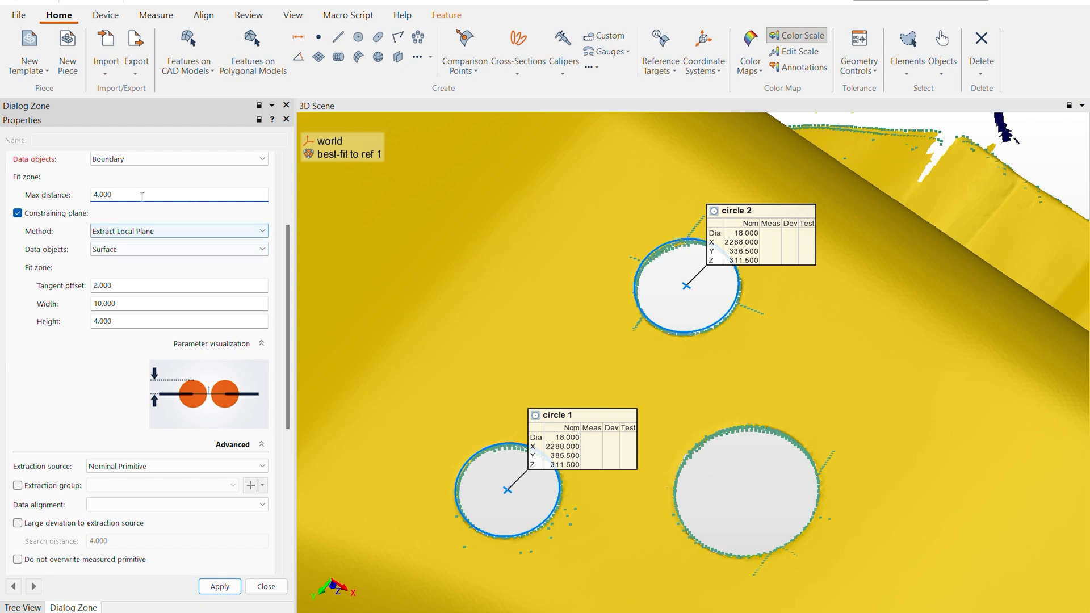
{"action": "left_click_drag", "start_coordinate": [143, 193], "coordinate": [95, 191]}
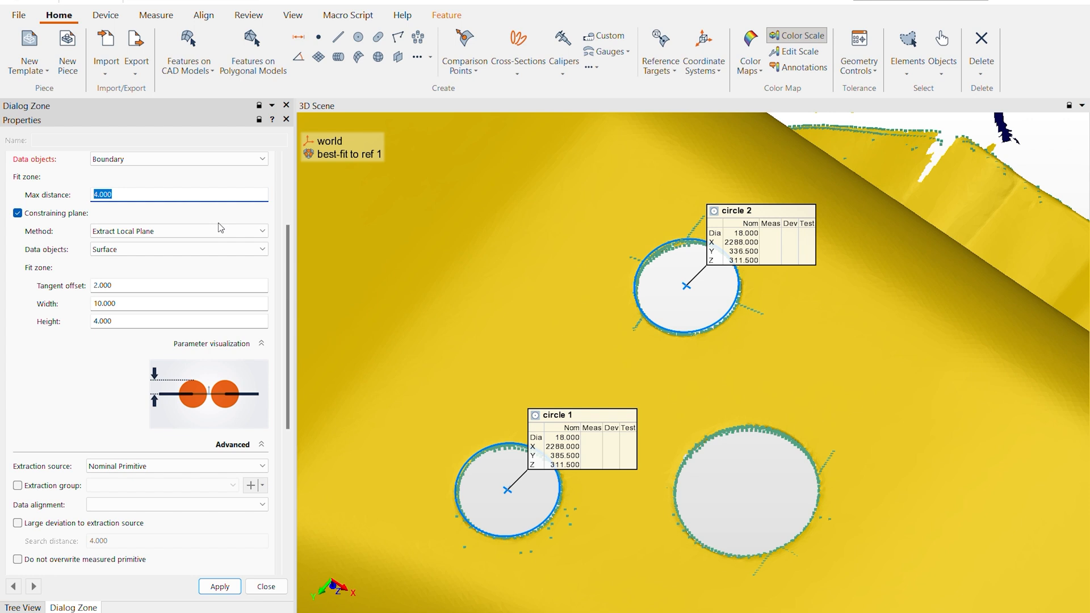
{"action": "type", "text": "1"}
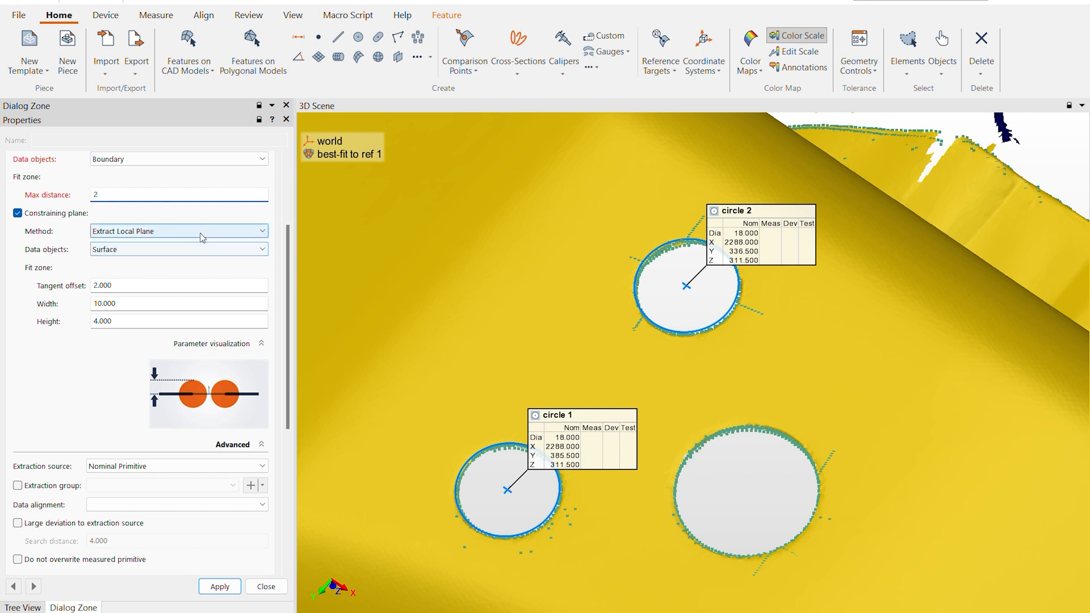
Examine how the constraining plane's tangent offset, width and height are illustrated in the parameter visualization.
{"action": "left_click", "coordinate": [199, 231]}
{"action": "left_click", "coordinate": [194, 211]}
{"action": "left_click", "coordinate": [167, 235]}
{"action": "left_click", "coordinate": [182, 215]}
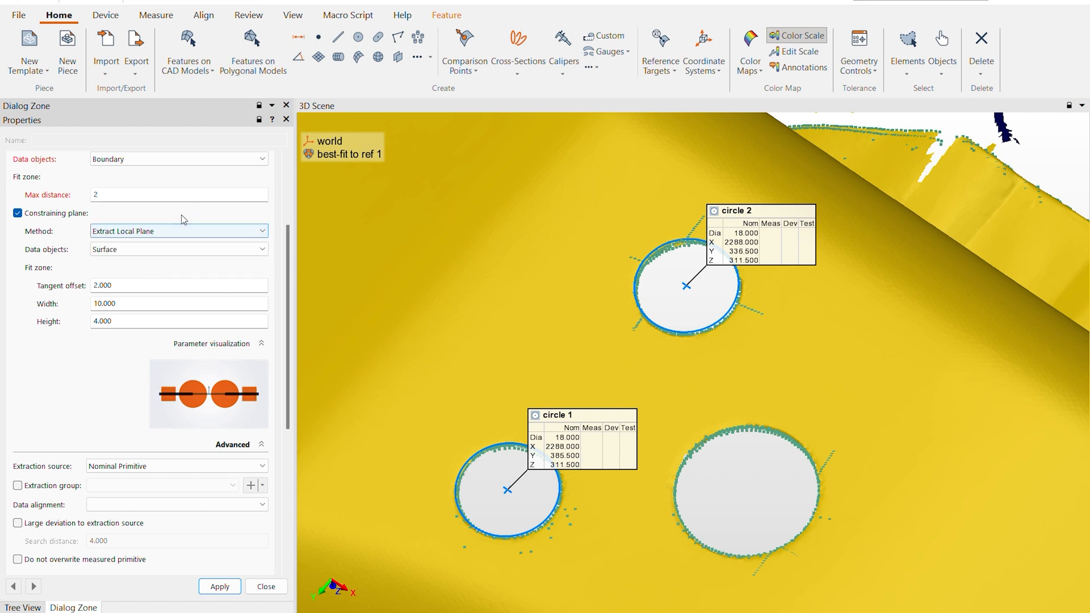
{"action": "left_click", "coordinate": [117, 285]}
{"action": "left_click", "coordinate": [141, 304]}
{"action": "left_click", "coordinate": [145, 325]}
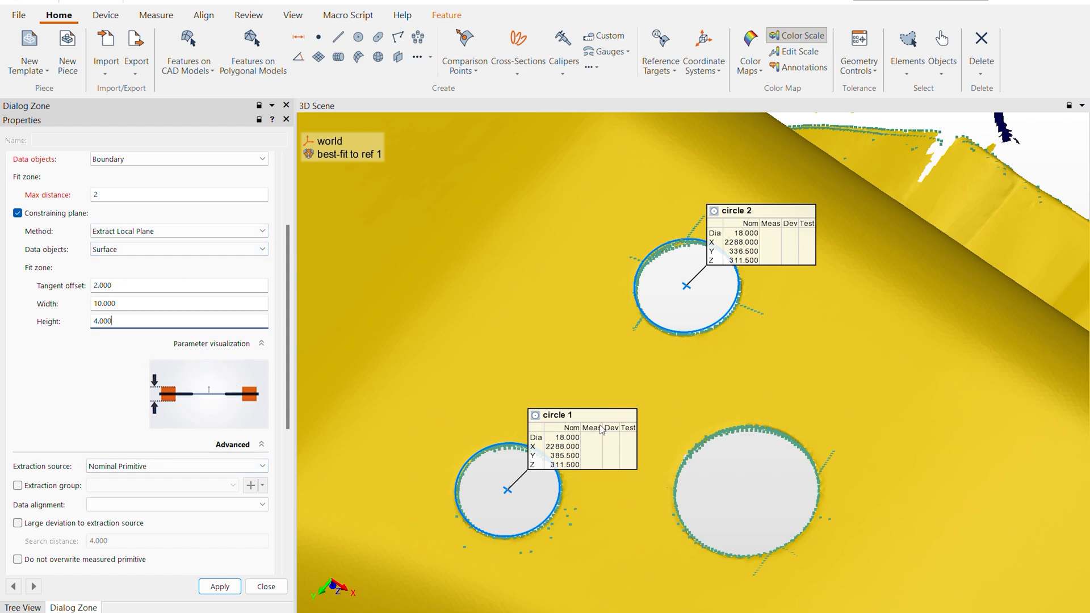
Constrain both circles with the Use Plane Feature method using plane 1, and apply the measurement settings.
{"action": "left_click", "coordinate": [207, 233]}
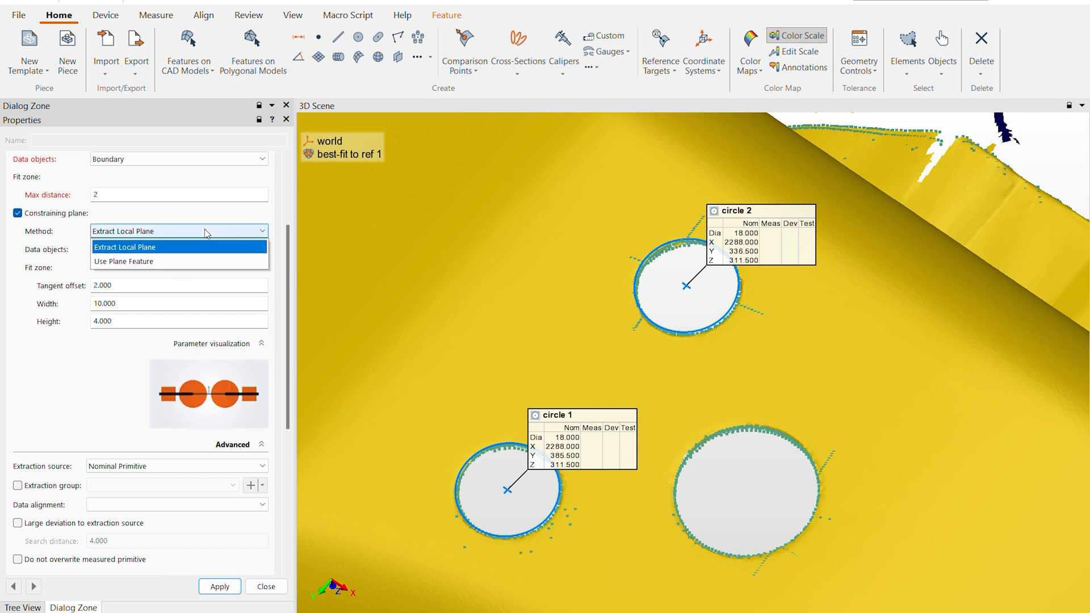
{"action": "left_click", "coordinate": [185, 262]}
{"action": "left_click", "coordinate": [187, 263]}
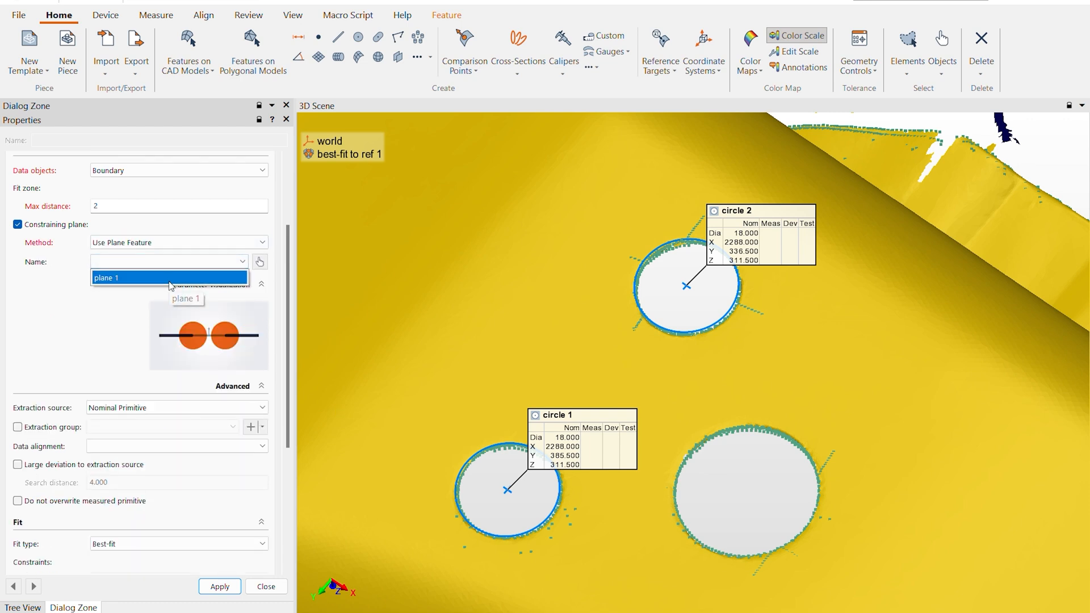
{"action": "left_click", "coordinate": [170, 282]}
{"action": "left_click_drag", "start_coordinate": [292, 326], "coordinate": [274, 442]}
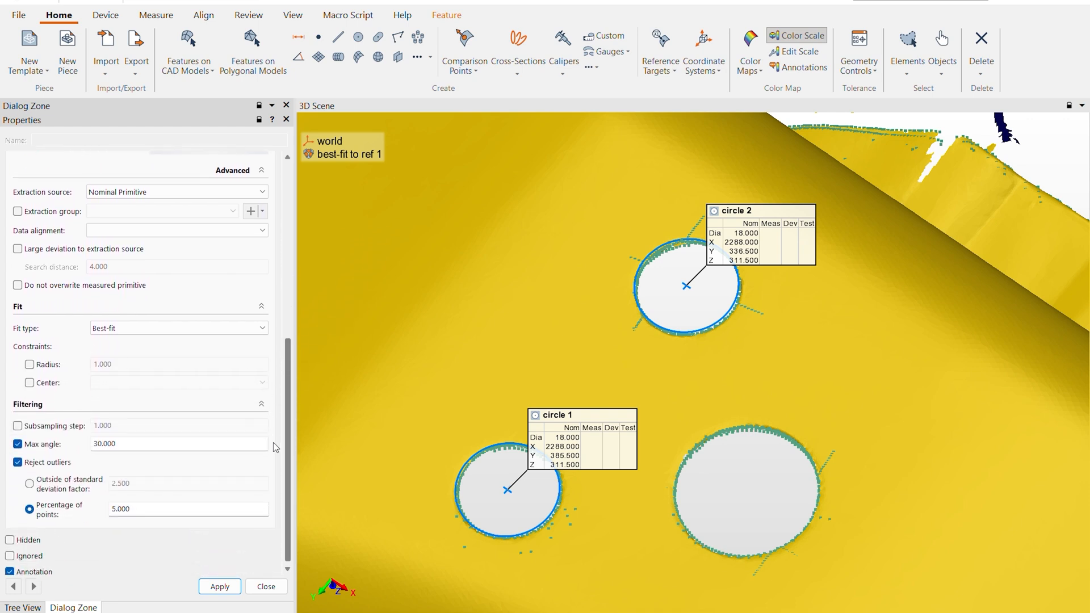
{"action": "scroll", "coordinate": [274, 454], "scroll_direction": "up", "scroll_amount": 3}
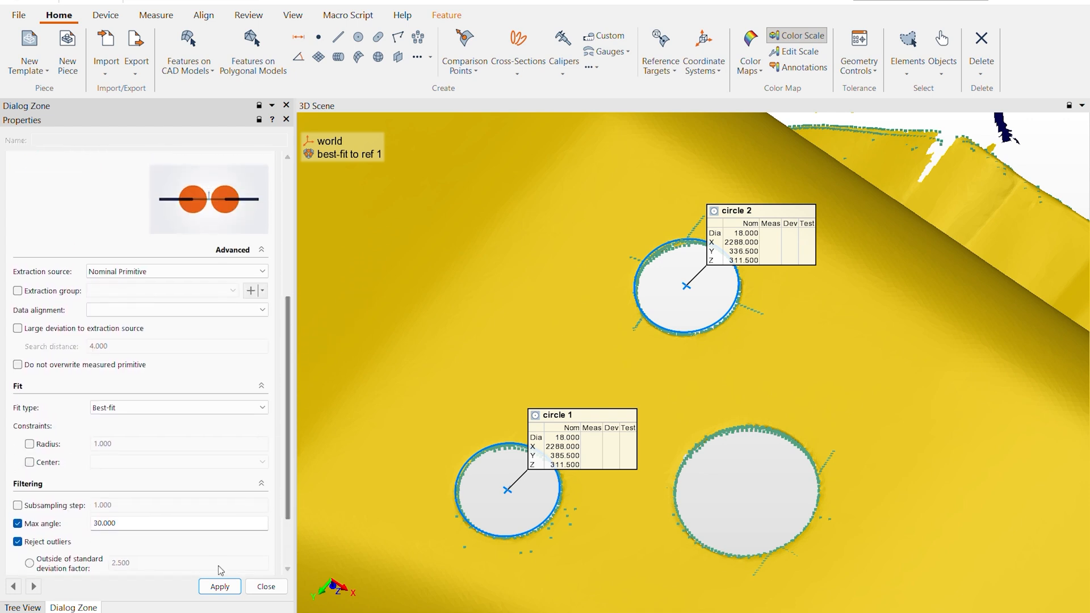
{"action": "left_click", "coordinate": [266, 586]}
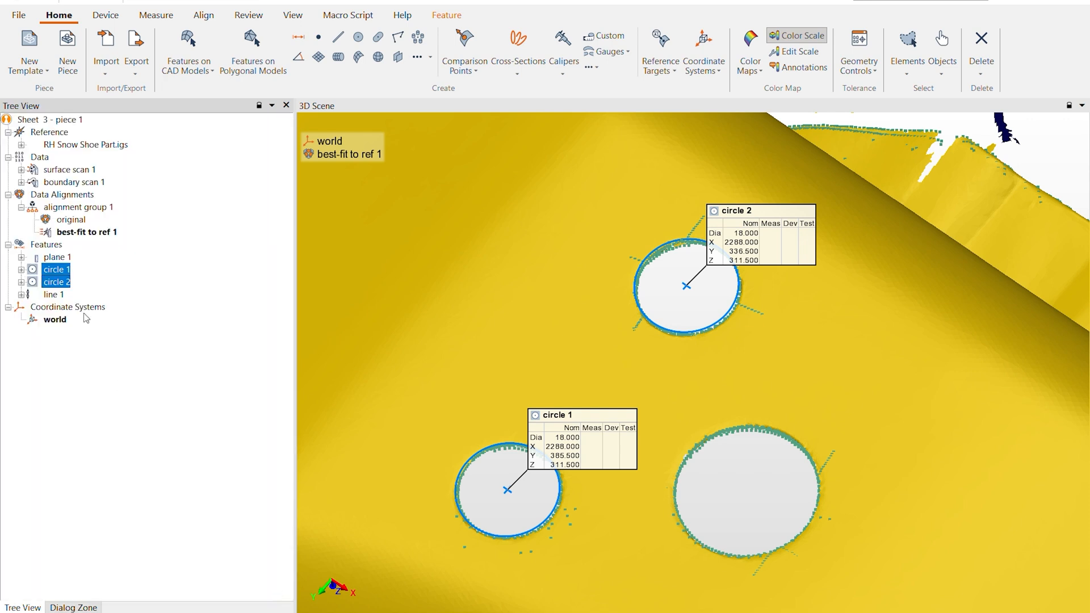
Extract the measured circle 1 and circle 2 and inspect them around the hole edges.
{"action": "right_click", "coordinate": [69, 278]}
{"action": "left_click", "coordinate": [128, 313]}
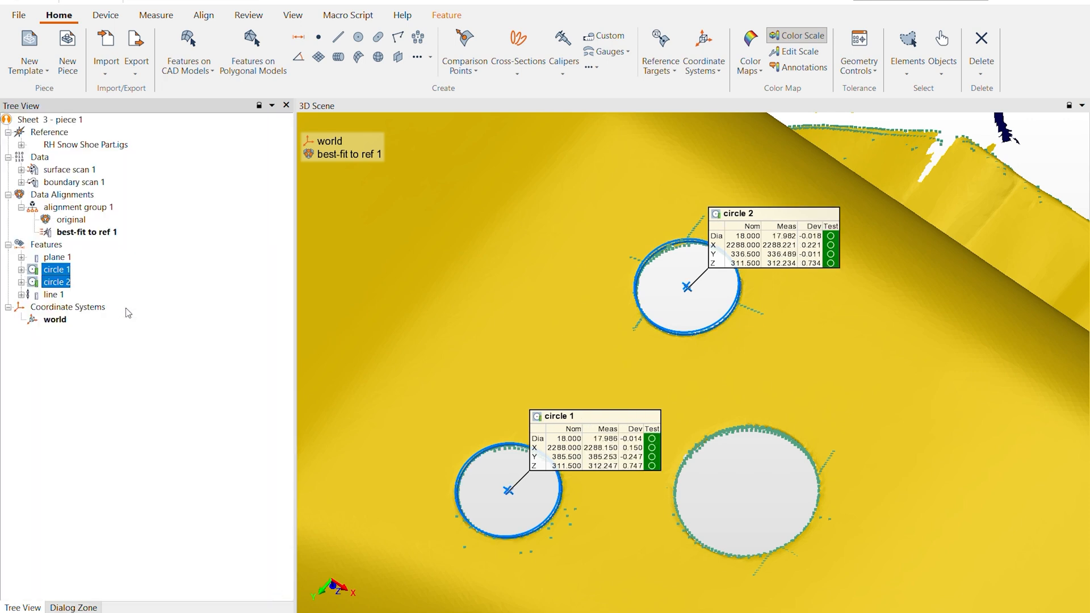
{"action": "scroll", "coordinate": [490, 499], "scroll_direction": "up", "scroll_amount": 4}
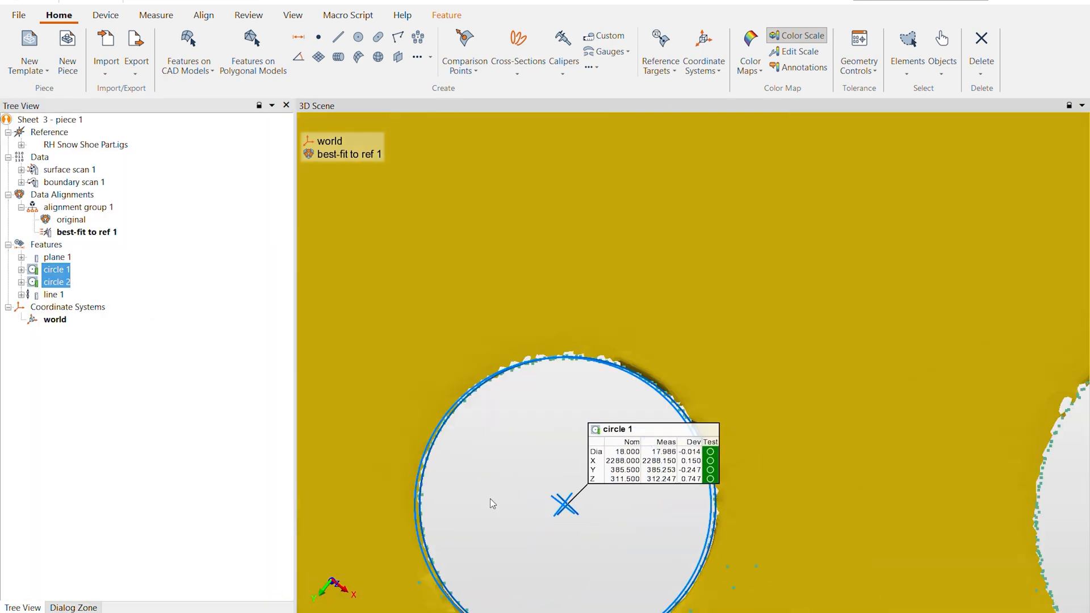
{"action": "scroll", "coordinate": [558, 435], "scroll_direction": "down", "scroll_amount": 4}
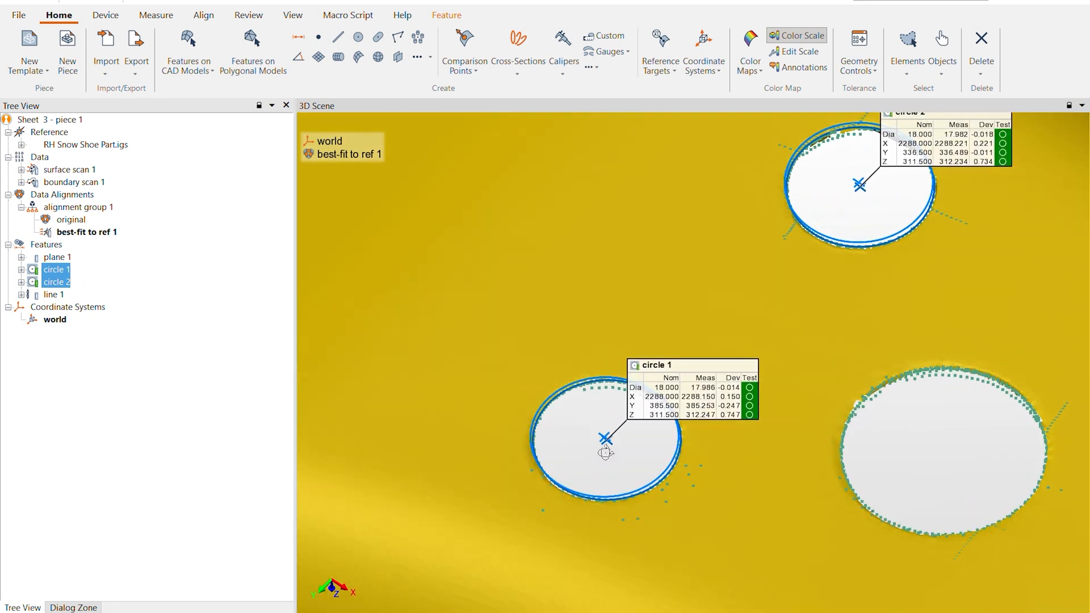
{"action": "left_click_drag", "start_coordinate": [605, 453], "coordinate": [582, 392]}
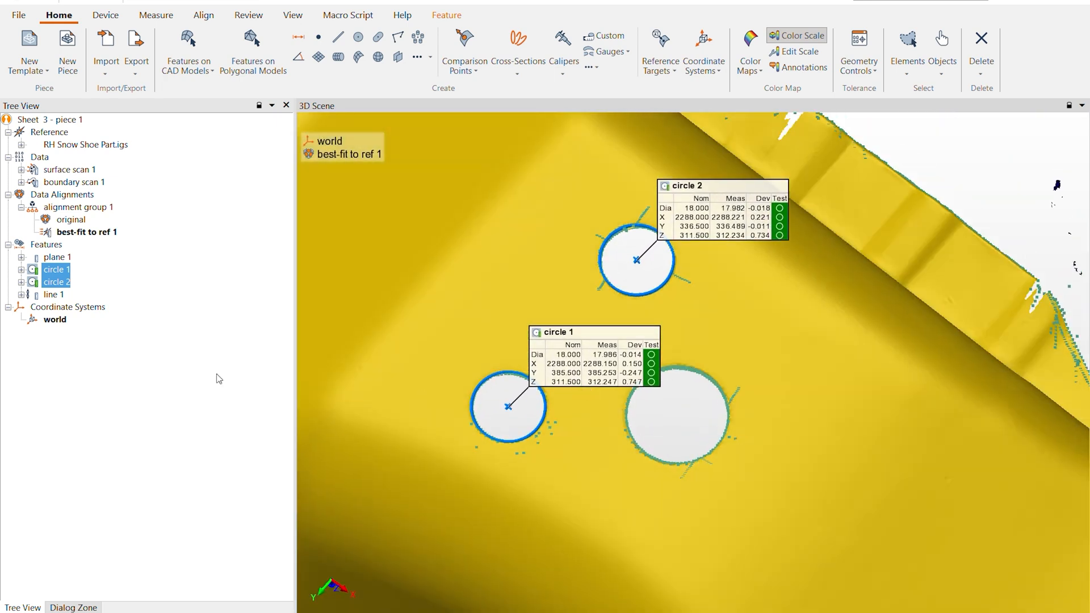
Review the two circles' measurement properties and the available fit types without changing them.
{"action": "left_click", "coordinate": [63, 273]}
{"action": "right_click", "coordinate": [65, 277]}
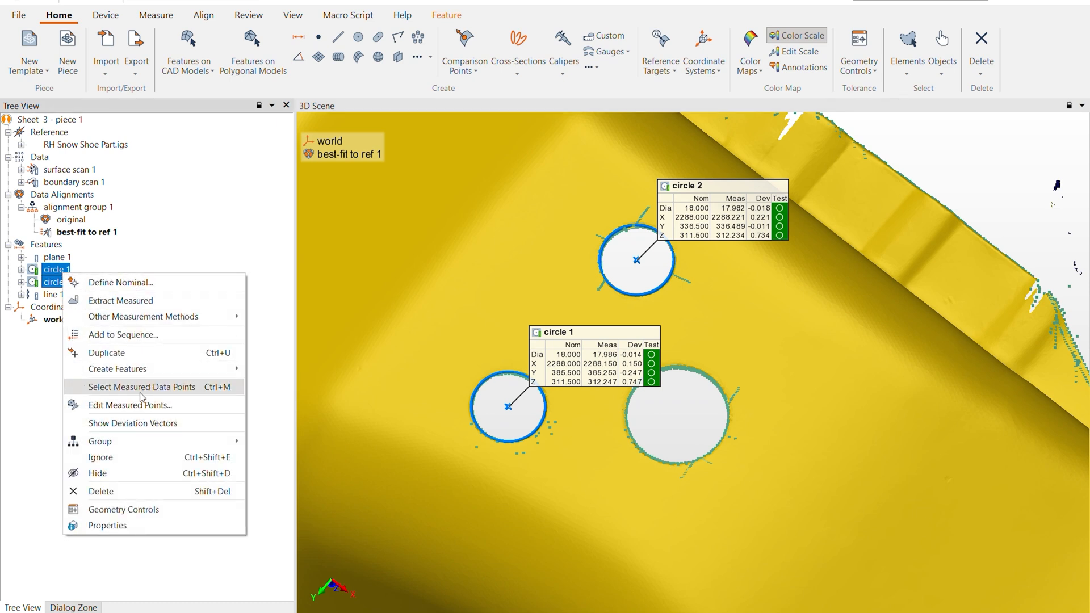
{"action": "left_click", "coordinate": [137, 525]}
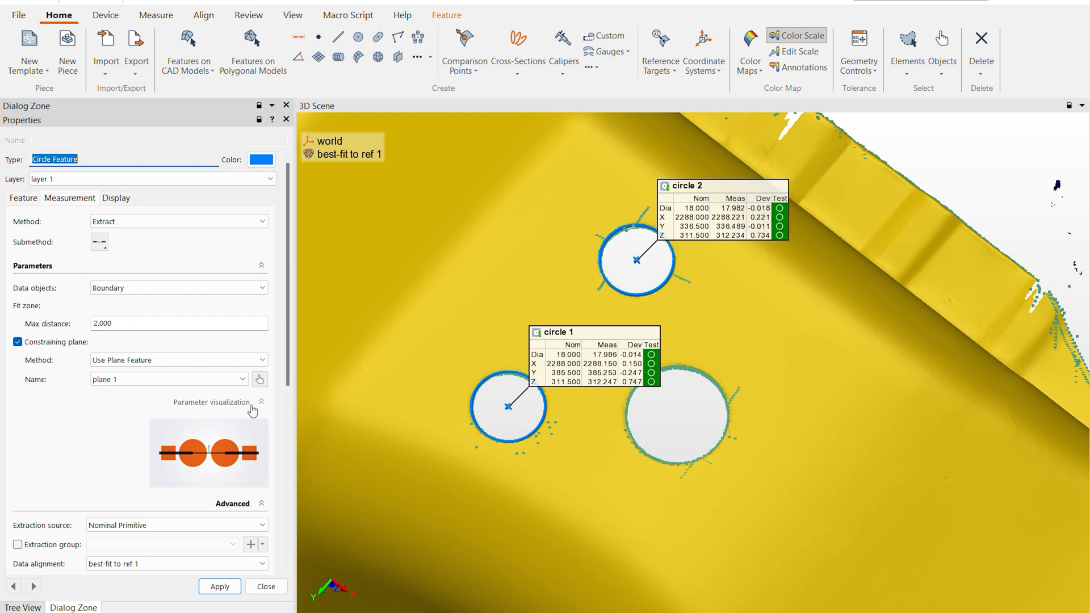
{"action": "scroll", "coordinate": [290, 368], "scroll_direction": "down", "scroll_amount": 3}
{"action": "left_click", "coordinate": [203, 436]}
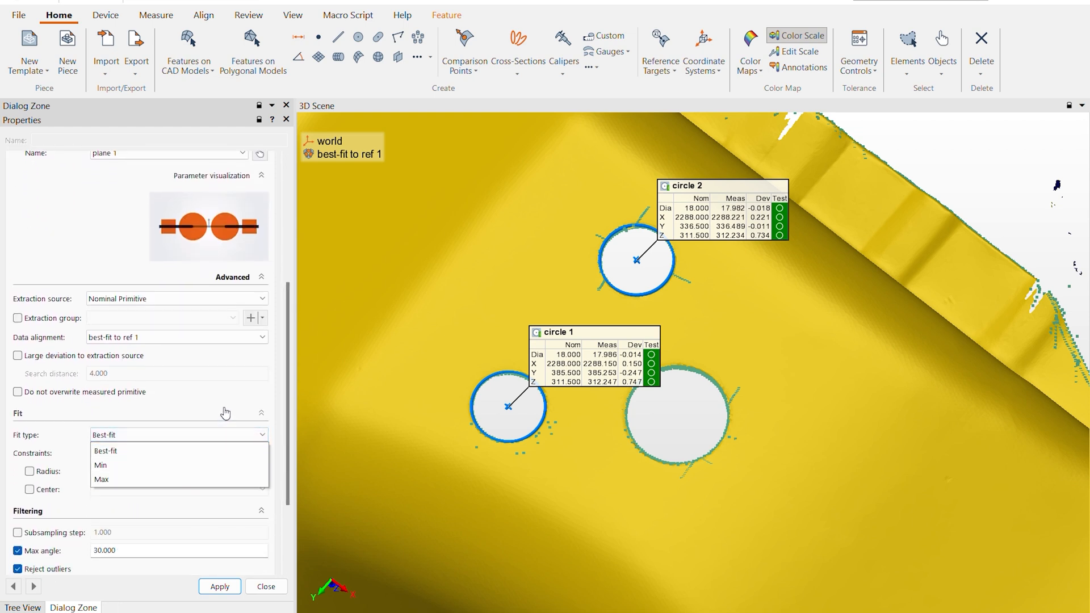
{"action": "scroll", "coordinate": [226, 413], "scroll_direction": "up", "scroll_amount": 1}
{"action": "left_click", "coordinate": [266, 586]}
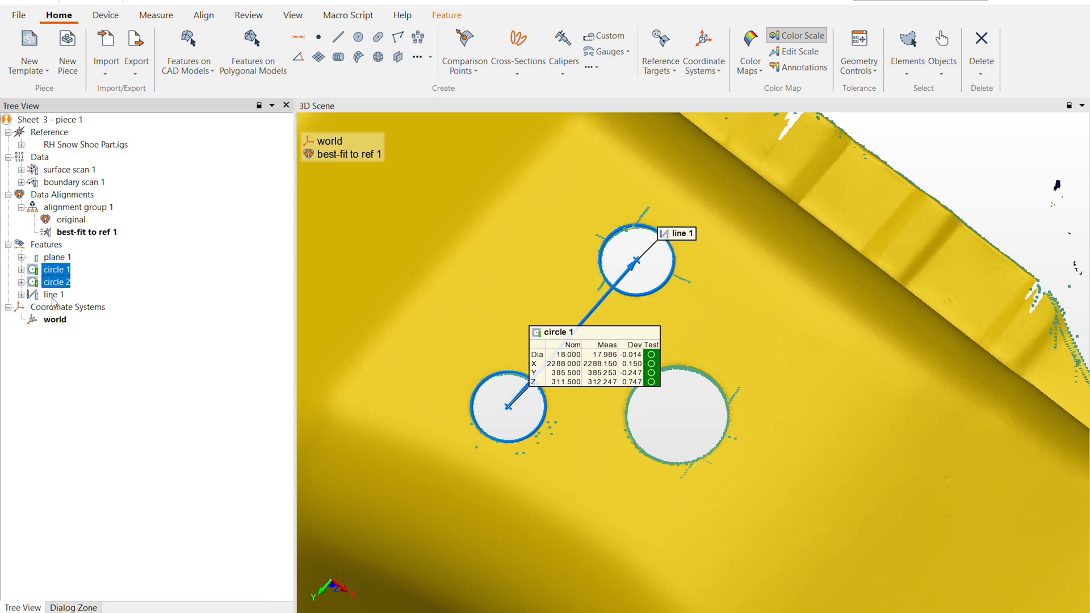
Start a Plane, Axis, Center Point alignment and match the measured plane 1 to its nominal plane.
{"action": "left_click_drag", "start_coordinate": [517, 410], "coordinate": [515, 390]}
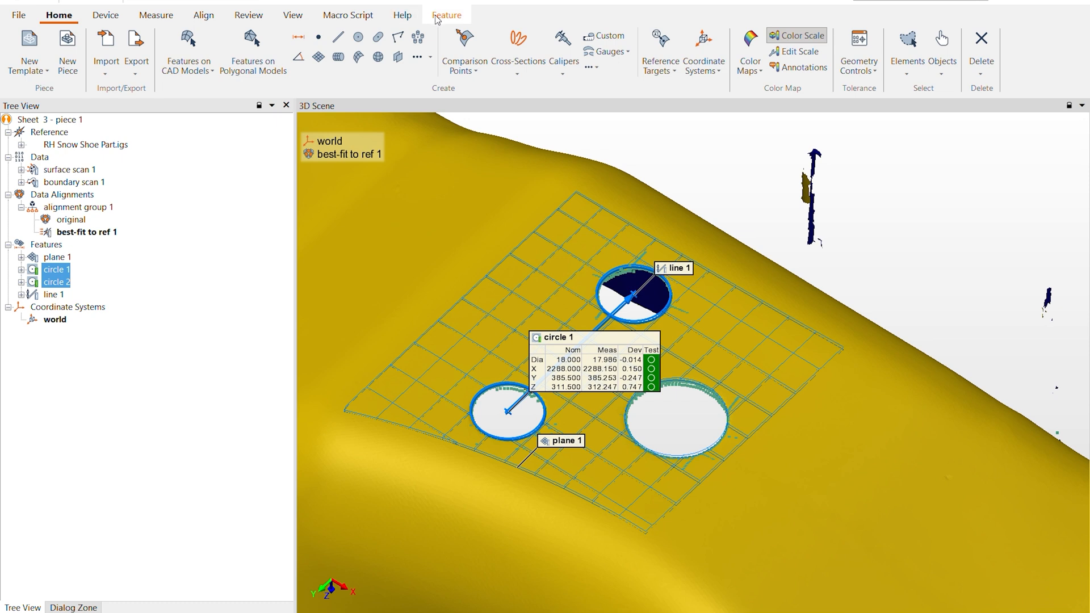
{"action": "left_click", "coordinate": [204, 15]}
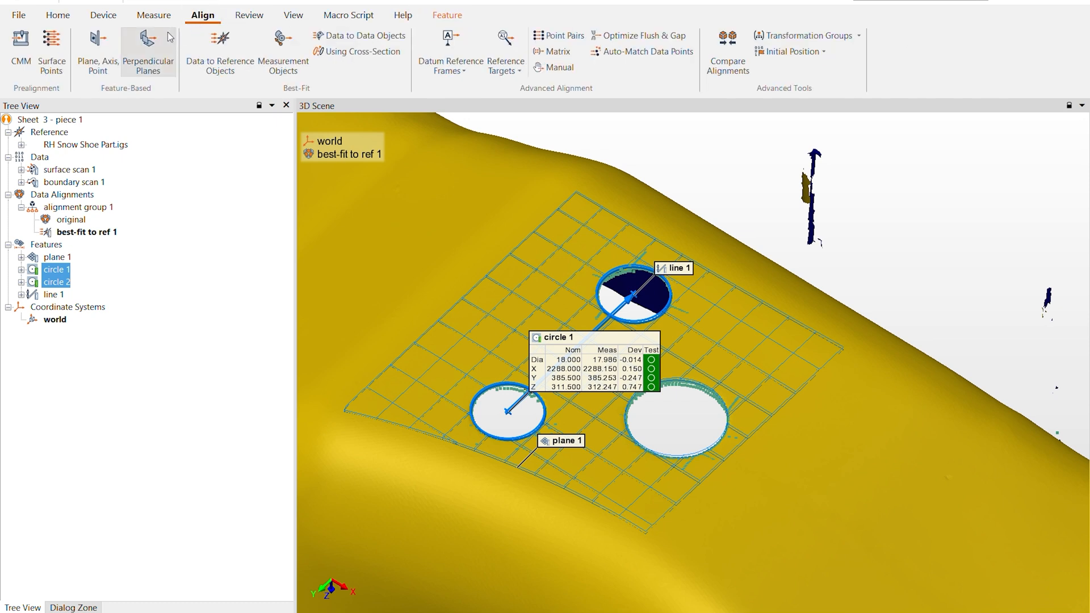
{"action": "left_click", "coordinate": [101, 52]}
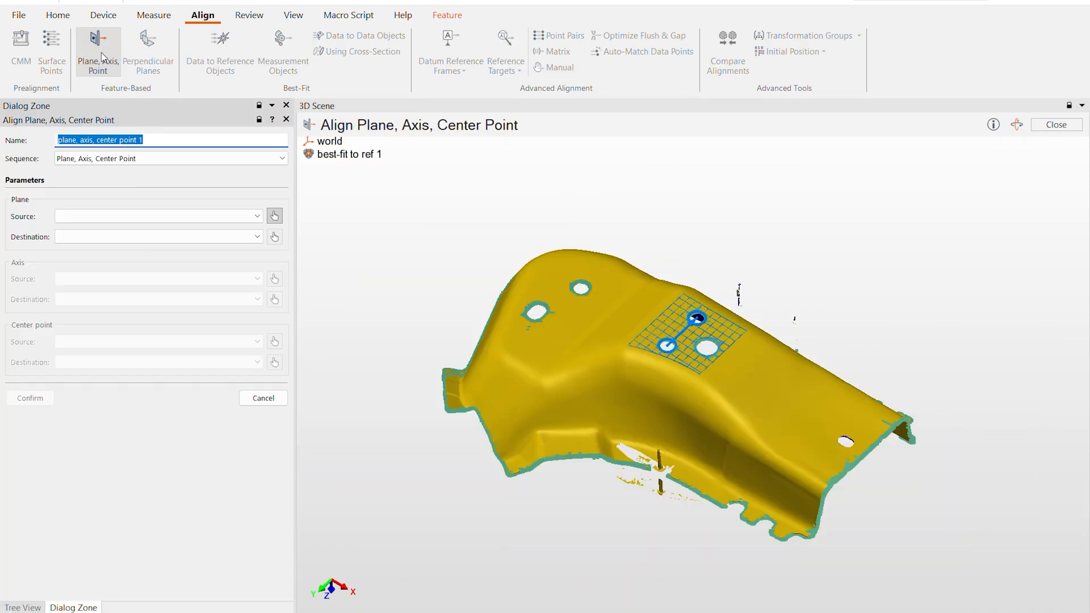
{"action": "left_click", "coordinate": [124, 217]}
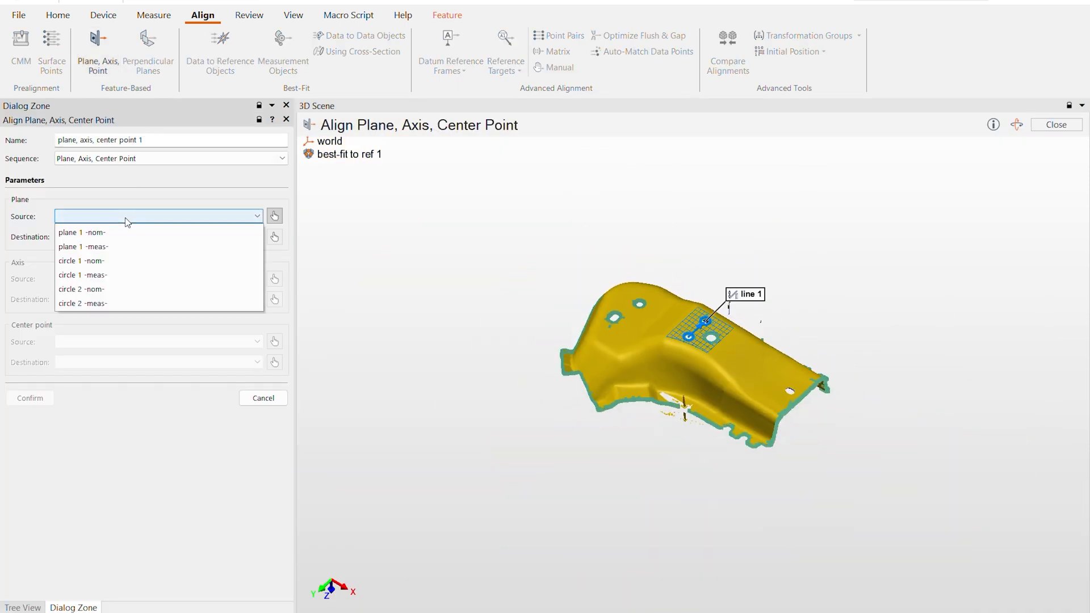
{"action": "left_click", "coordinate": [123, 248]}
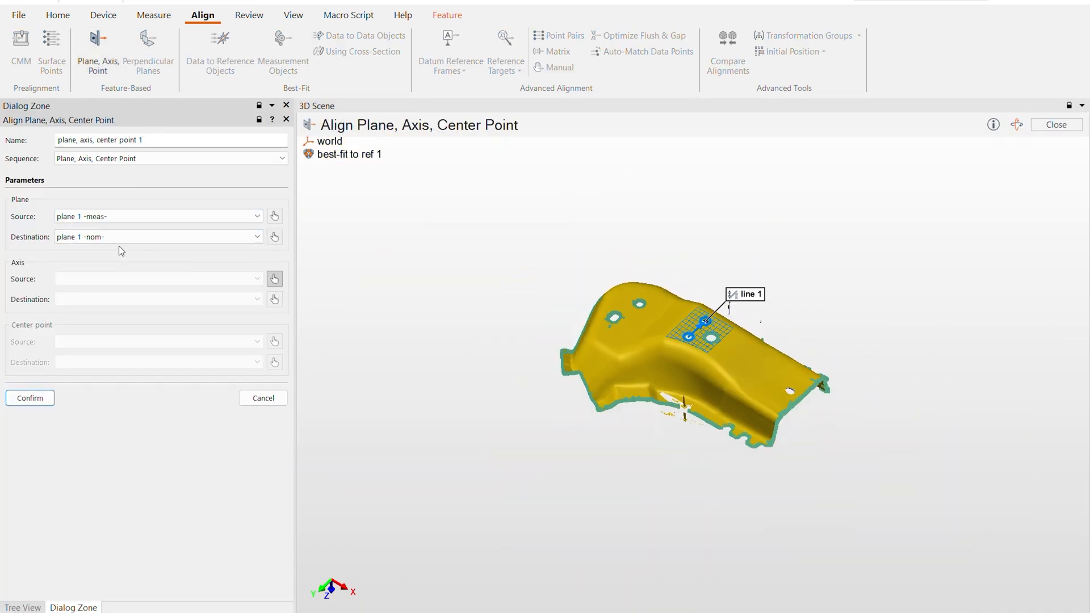
Match measured line 1 as the axis and measured circle 1 as the center point to their nominals, and create the alignment.
{"action": "left_click", "coordinate": [158, 279]}
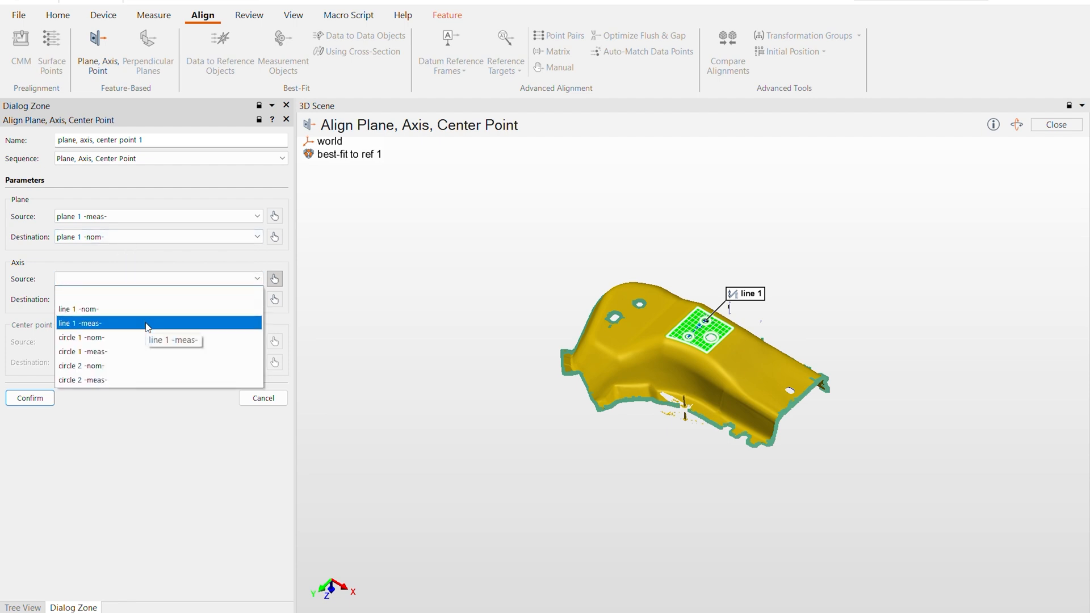
{"action": "left_click", "coordinate": [147, 326]}
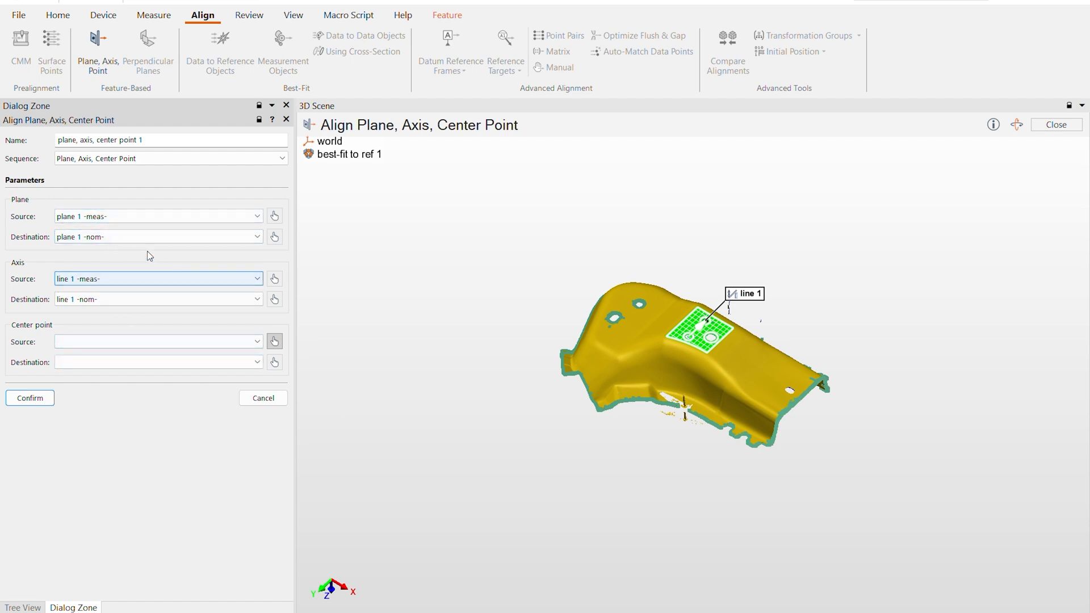
{"action": "left_click", "coordinate": [149, 335]}
{"action": "left_click", "coordinate": [141, 385]}
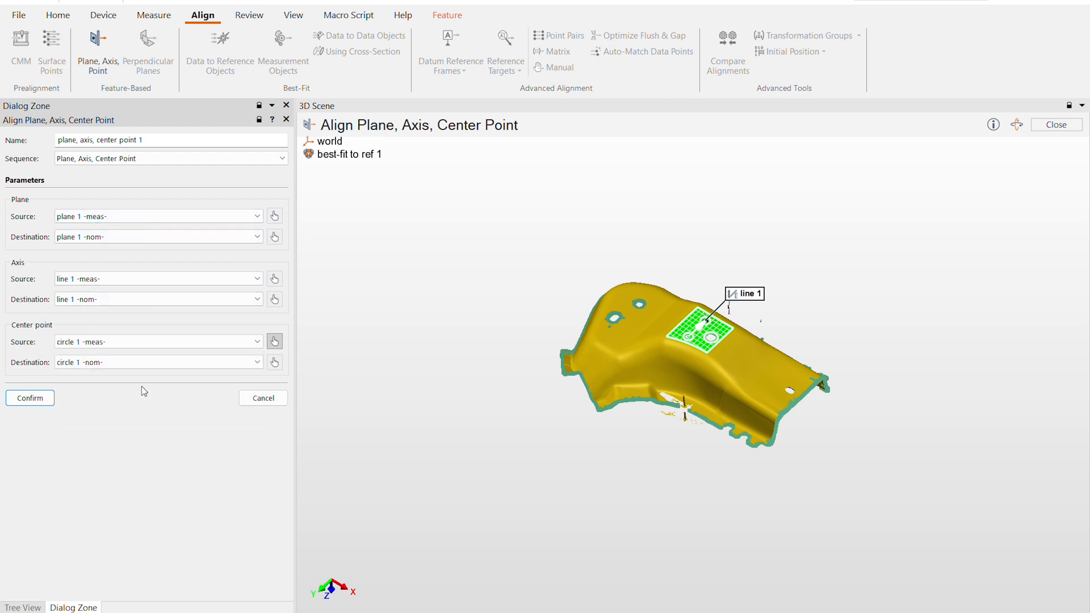
{"action": "left_click", "coordinate": [44, 401]}
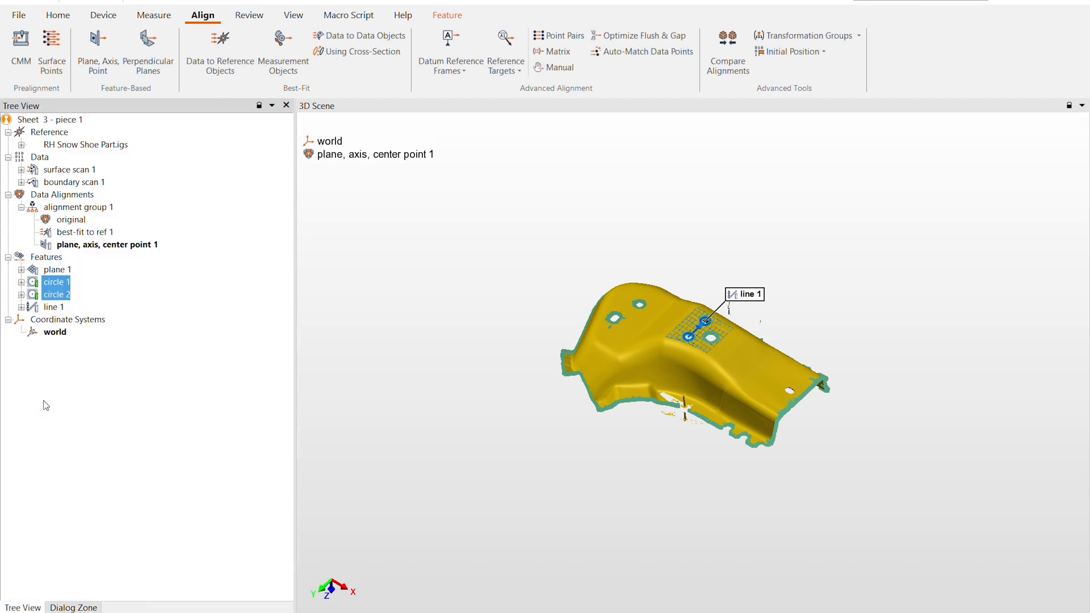
Examine how the aligned scans sit around plane 1, line 1 and the circle 1 and circle 2 holes from several angles.
{"action": "scroll", "coordinate": [724, 377], "scroll_direction": "up", "scroll_amount": 5}
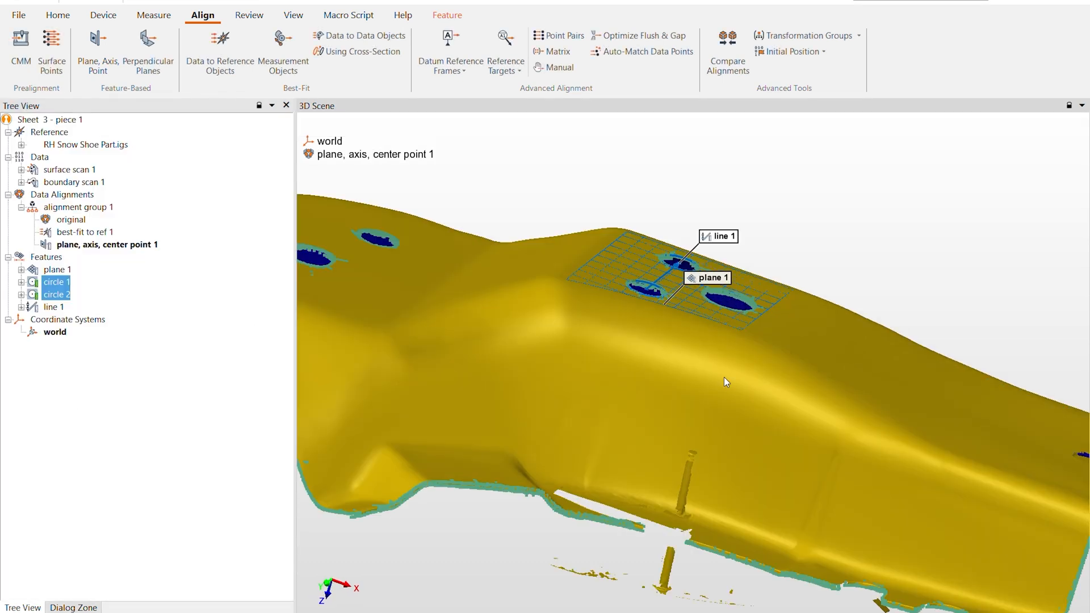
{"action": "left_click_drag", "start_coordinate": [725, 377], "coordinate": [758, 395]}
{"action": "scroll", "coordinate": [758, 394], "scroll_direction": "down", "scroll_amount": 3}
{"action": "left_click_drag", "start_coordinate": [661, 347], "coordinate": [673, 287]}
{"action": "scroll", "coordinate": [667, 291], "scroll_direction": "up", "scroll_amount": 4}
{"action": "scroll", "coordinate": [345, 281], "scroll_direction": "up", "scroll_amount": 5}
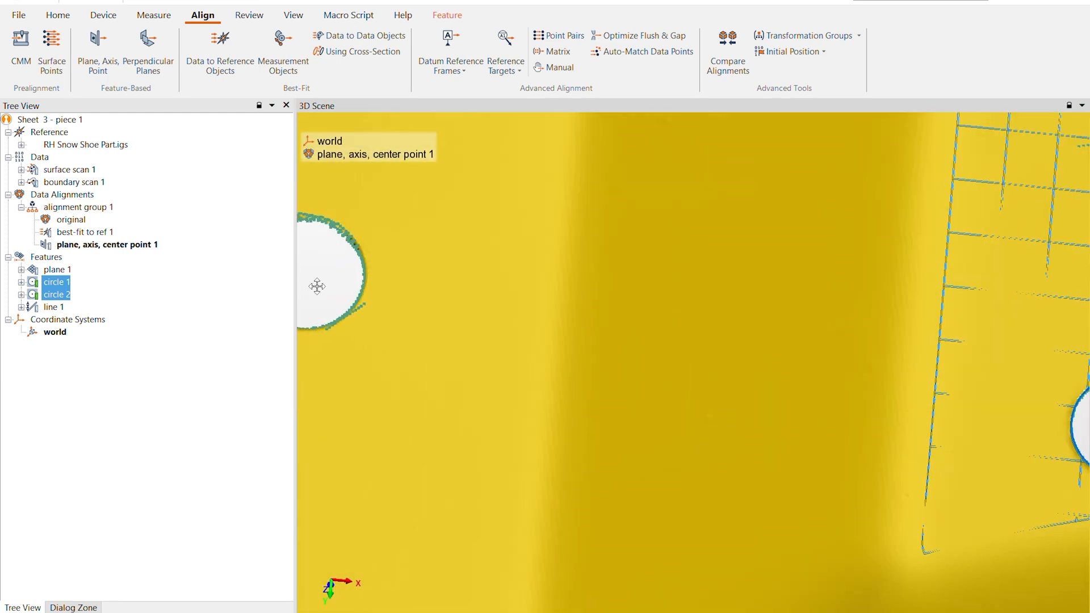
{"action": "middle_click_drag", "start_coordinate": [316, 284], "coordinate": [538, 302]}
{"action": "left_click_drag", "start_coordinate": [538, 302], "coordinate": [537, 314]}
{"action": "scroll", "coordinate": [538, 312], "scroll_direction": "down", "scroll_amount": 6}
{"action": "middle_click_drag", "start_coordinate": [670, 309], "coordinate": [531, 311]}
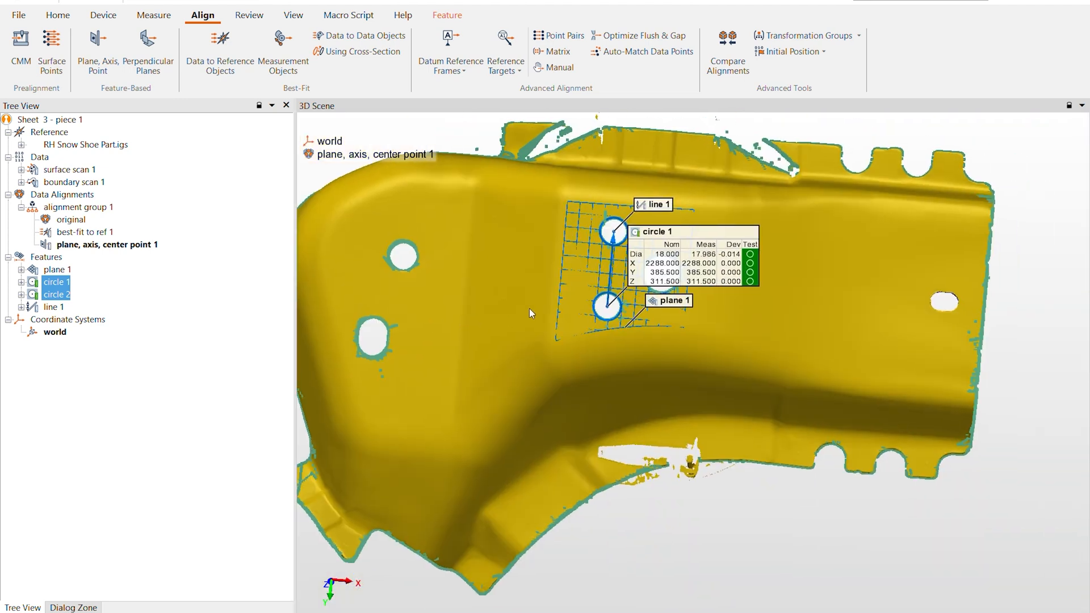
{"action": "left_click_drag", "start_coordinate": [530, 310], "coordinate": [537, 258]}
{"action": "scroll", "coordinate": [657, 296], "scroll_direction": "up", "scroll_amount": 4}
{"action": "left_click_drag", "start_coordinate": [682, 261], "coordinate": [733, 426]}
{"action": "scroll", "coordinate": [682, 414], "scroll_direction": "up", "scroll_amount": 3}
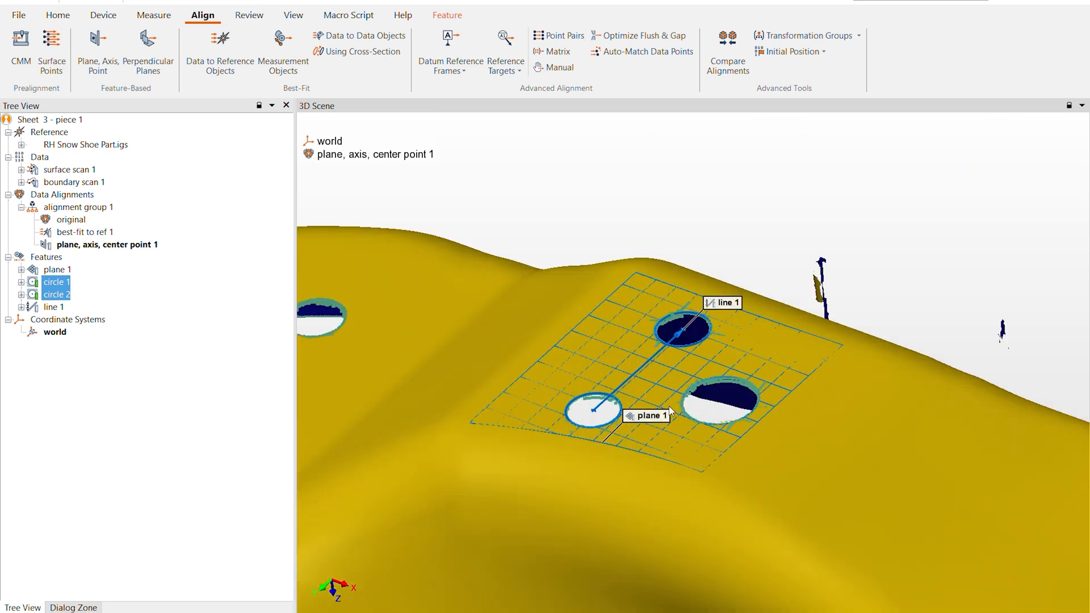
Show the reference CAD model, activate the best-fit to ref 1 alignment, and reactivate plane, axis, center point 1.
{"action": "middle_click", "coordinate": [92, 146]}
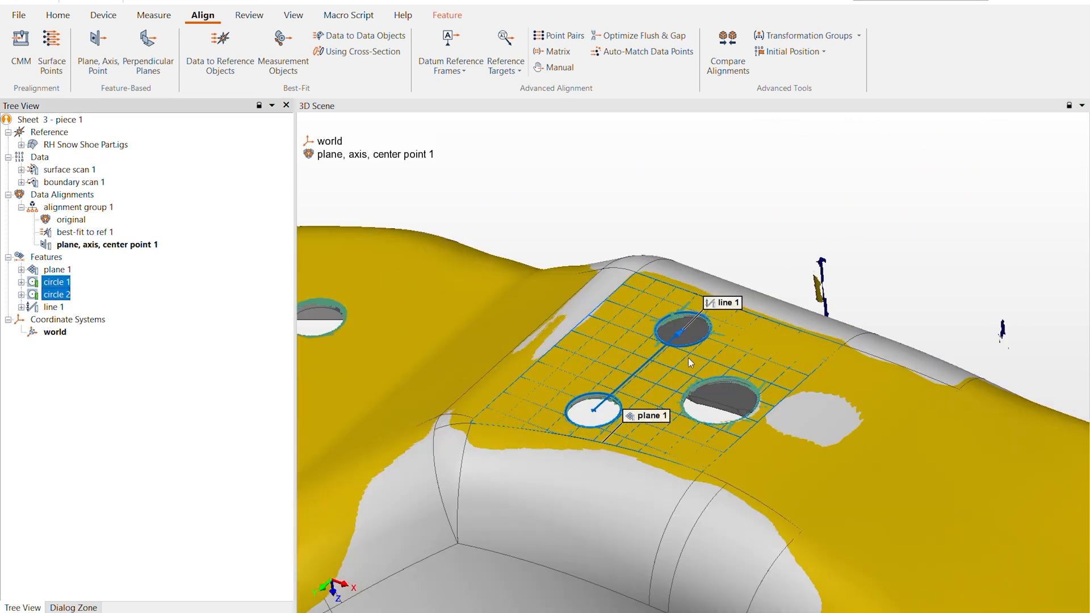
{"action": "right_click", "coordinate": [112, 233]}
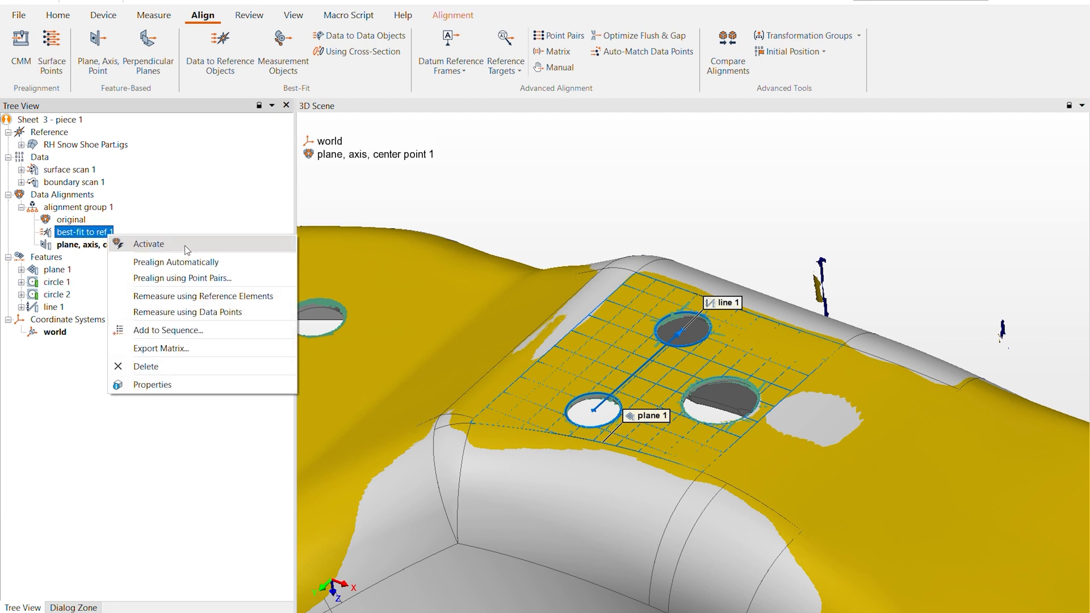
{"action": "left_click", "coordinate": [185, 245]}
{"action": "right_click", "coordinate": [105, 245]}
{"action": "left_click", "coordinate": [154, 252]}
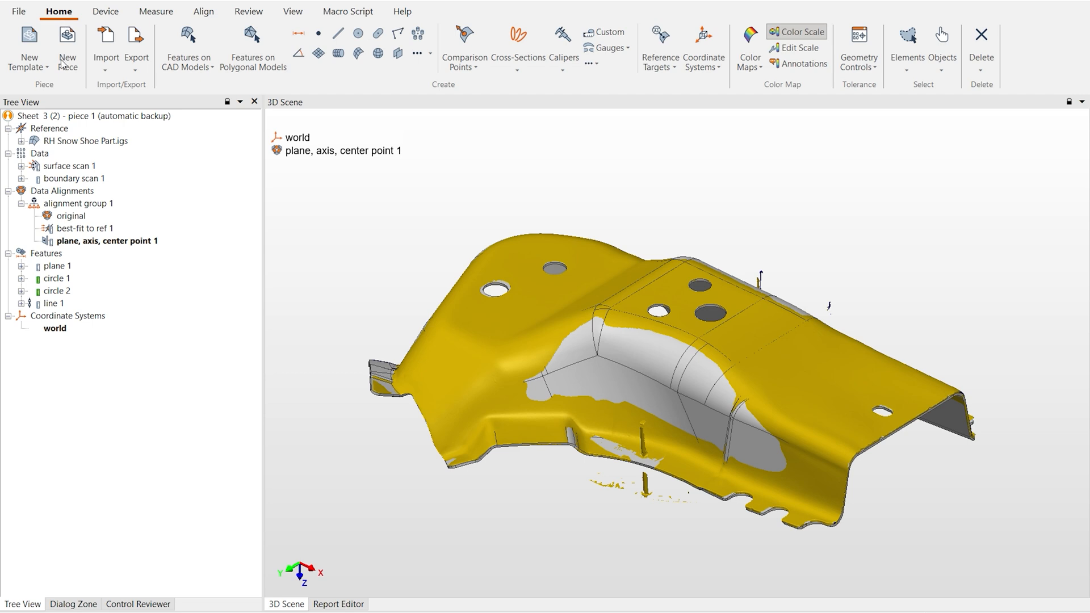
Anchor two trimmed edge comparison points with back points on the flange edge, one mid-edge beside the recess and one near the end corner.
{"action": "left_click", "coordinate": [97, 12]}
{"action": "left_click", "coordinate": [70, 13]}
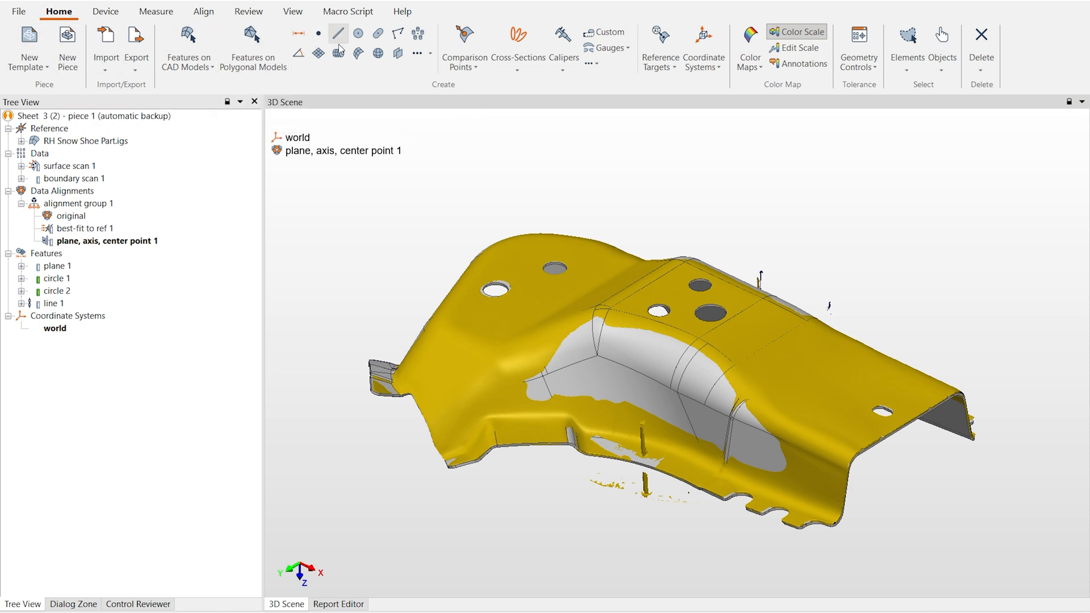
{"action": "left_click", "coordinate": [477, 68]}
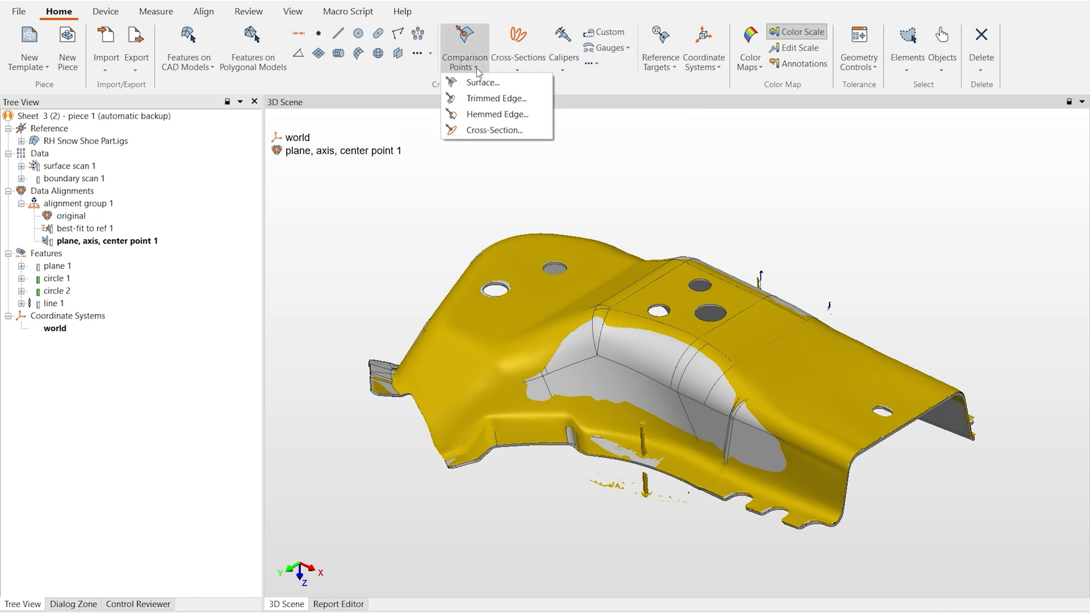
{"action": "left_click", "coordinate": [483, 99]}
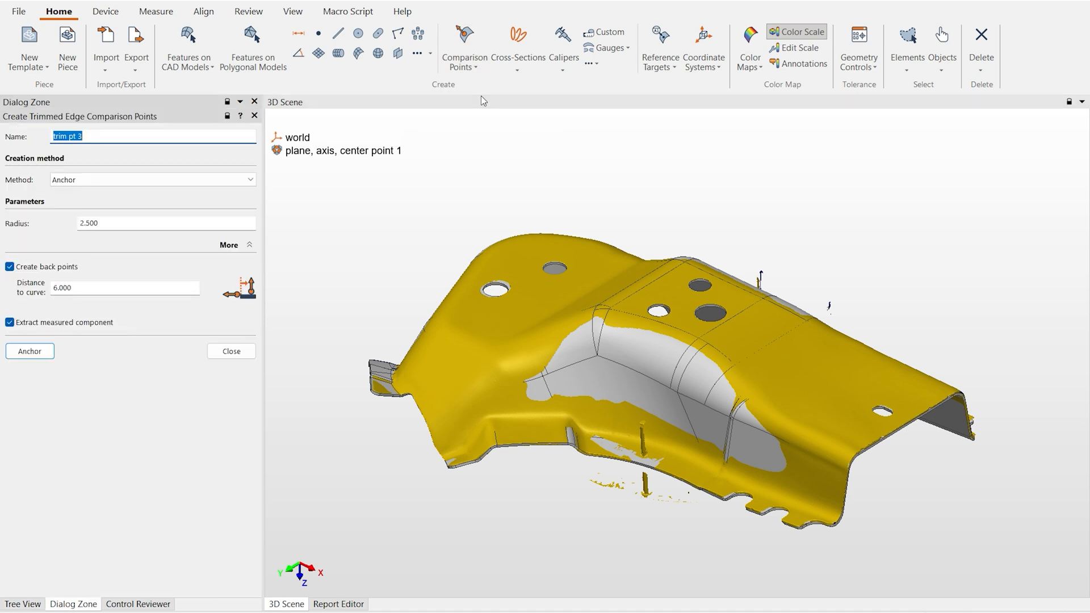
{"action": "scroll", "coordinate": [546, 452], "scroll_direction": "up", "scroll_amount": 6}
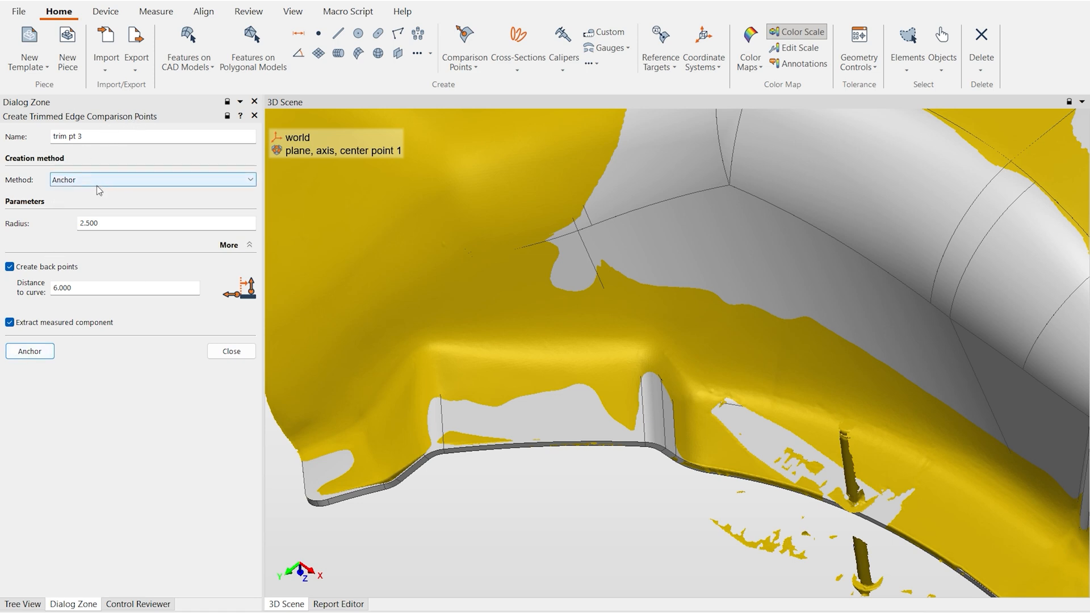
{"action": "left_click", "coordinate": [43, 356]}
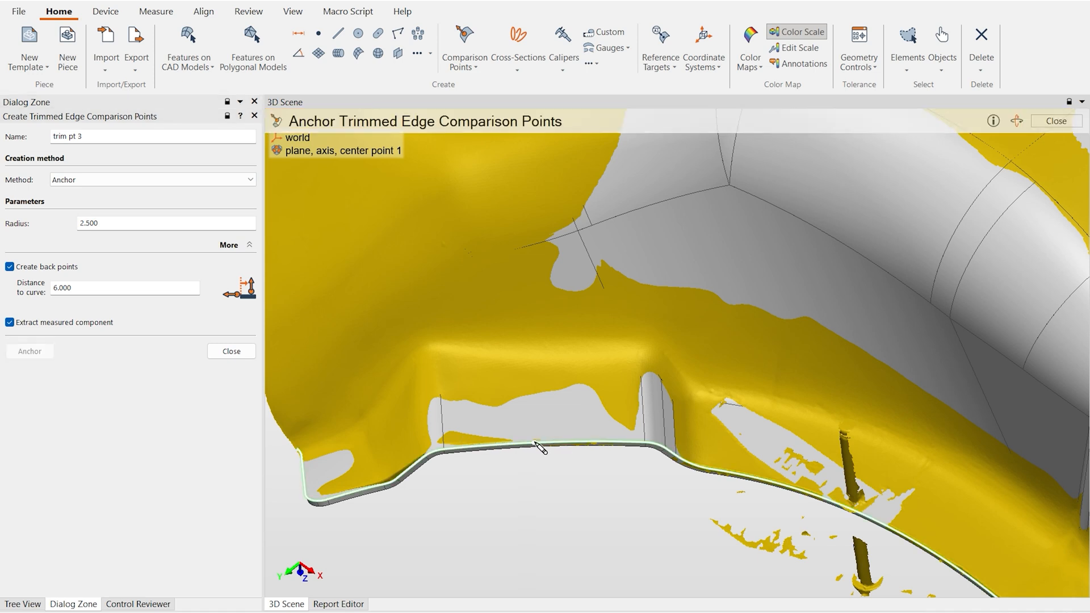
{"action": "left_click", "coordinate": [536, 444]}
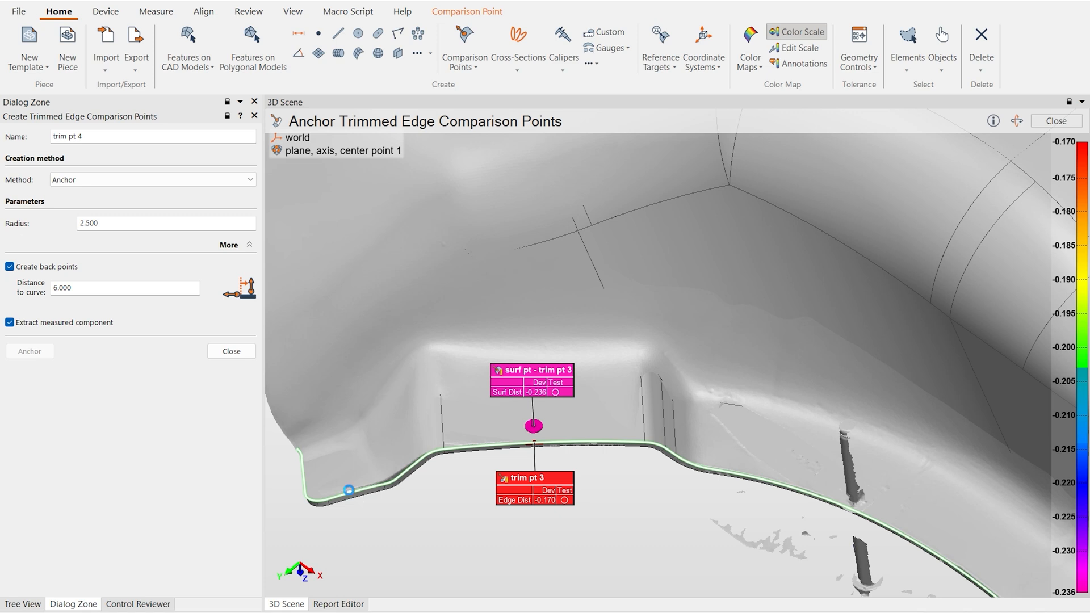
{"action": "left_click", "coordinate": [350, 492]}
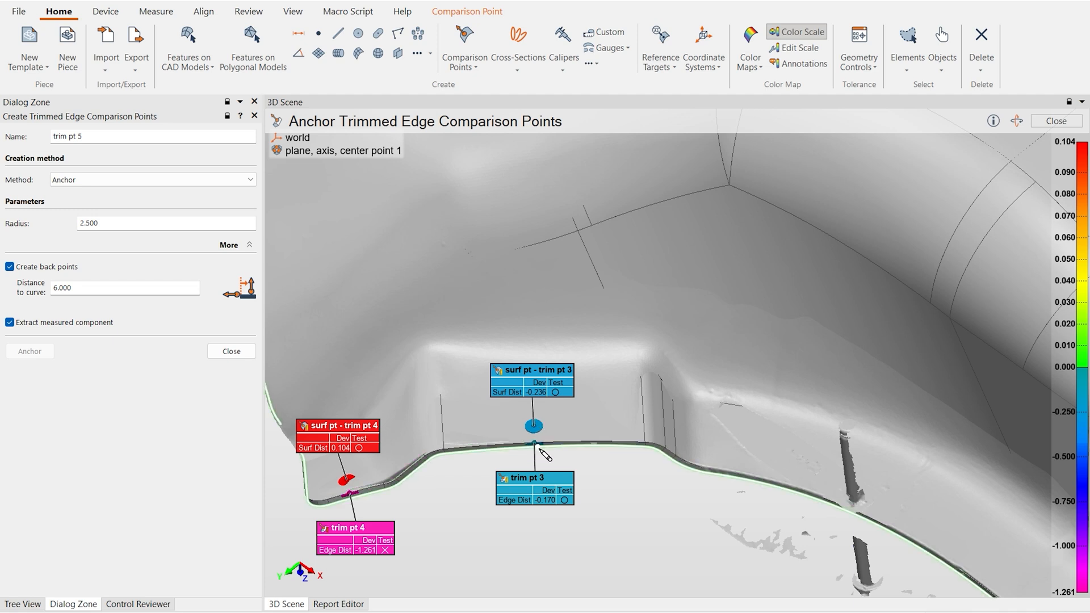
Anchor another trimmed edge comparison point on the long flange edge, near the scanned pin and before the scalloped notches.
{"action": "scroll", "coordinate": [544, 455], "scroll_direction": "down", "scroll_amount": 5}
{"action": "left_click_drag", "start_coordinate": [541, 458], "coordinate": [555, 498]}
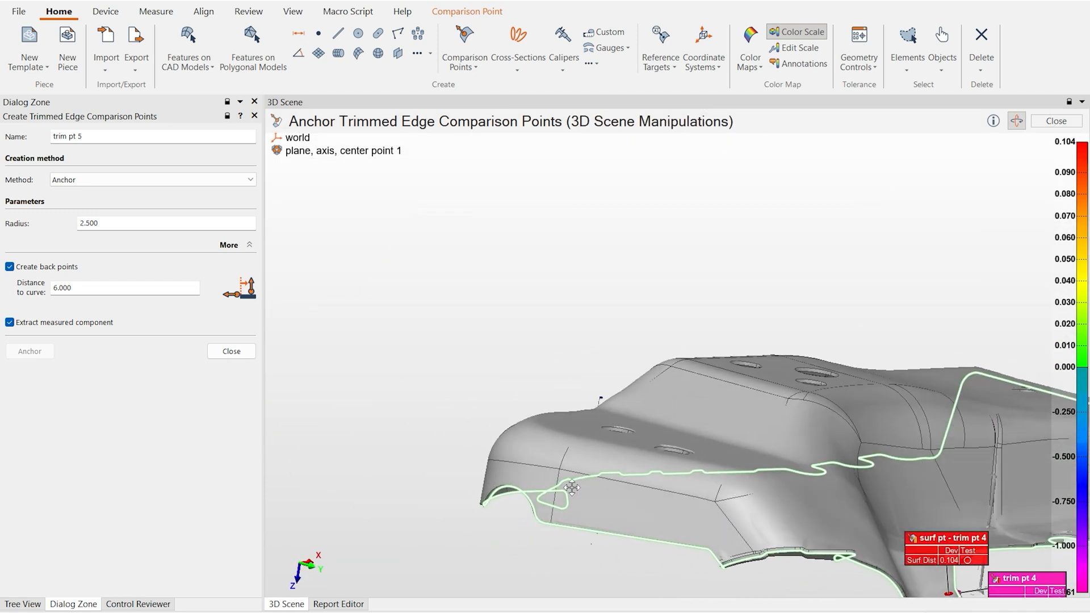
{"action": "scroll", "coordinate": [602, 437], "scroll_direction": "up", "scroll_amount": 5}
{"action": "left_click_drag", "start_coordinate": [714, 464], "coordinate": [680, 478]}
{"action": "middle_click_drag", "start_coordinate": [679, 478], "coordinate": [540, 267]}
{"action": "left_click_drag", "start_coordinate": [540, 268], "coordinate": [862, 363]}
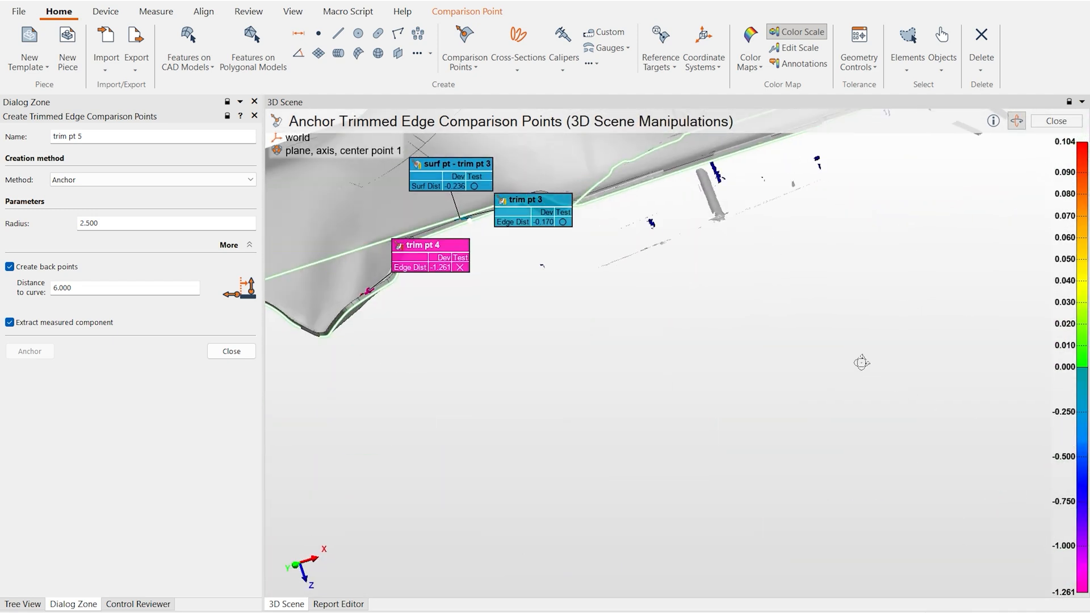
{"action": "middle_click_drag", "start_coordinate": [775, 195], "coordinate": [726, 336]}
{"action": "left_click_drag", "start_coordinate": [712, 308], "coordinate": [719, 405]}
{"action": "left_click_drag", "start_coordinate": [645, 484], "coordinate": [676, 434]}
{"action": "scroll", "coordinate": [634, 500], "scroll_direction": "up", "scroll_amount": 5}
{"action": "middle_click_drag", "start_coordinate": [509, 456], "coordinate": [585, 468]}
{"action": "key", "text": "space"}
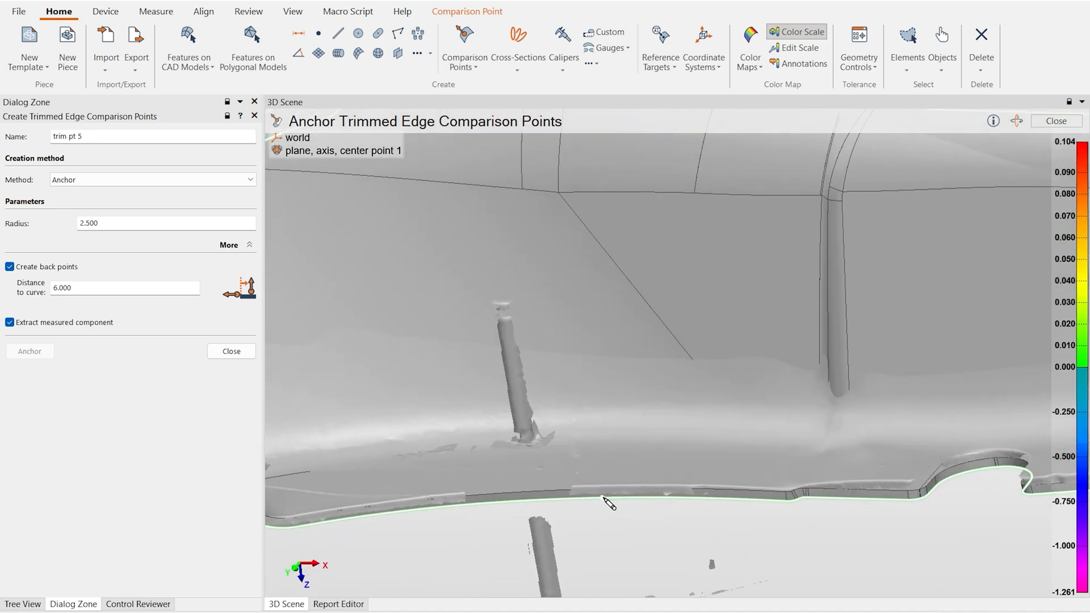
{"action": "left_click", "coordinate": [625, 489]}
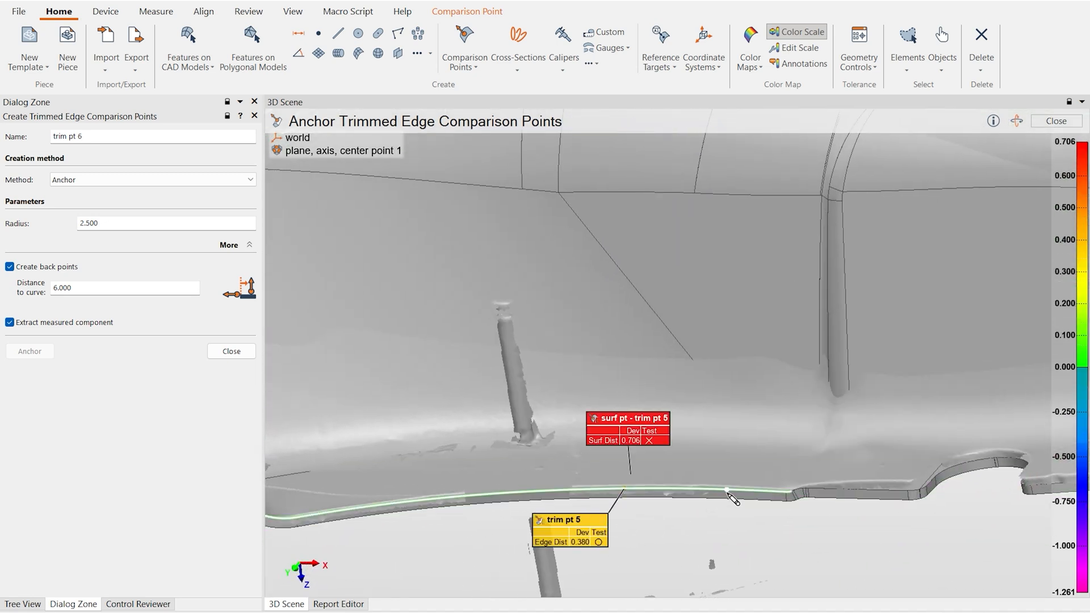
{"action": "key", "text": "space"}
{"action": "scroll", "coordinate": [644, 457], "scroll_direction": "down", "scroll_amount": 5}
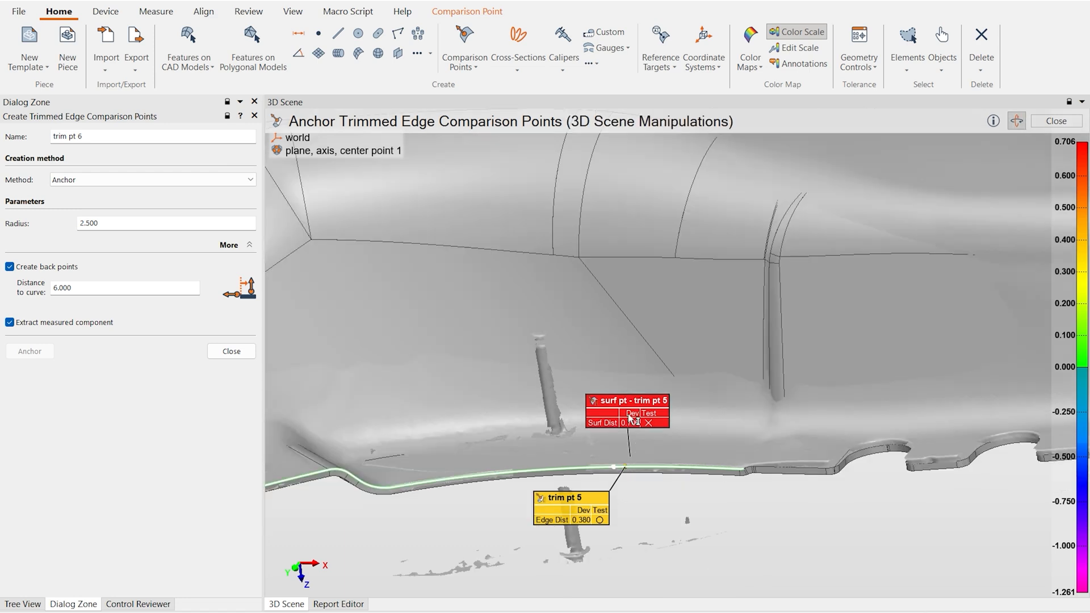
{"action": "left_click_drag", "start_coordinate": [645, 455], "coordinate": [634, 421]}
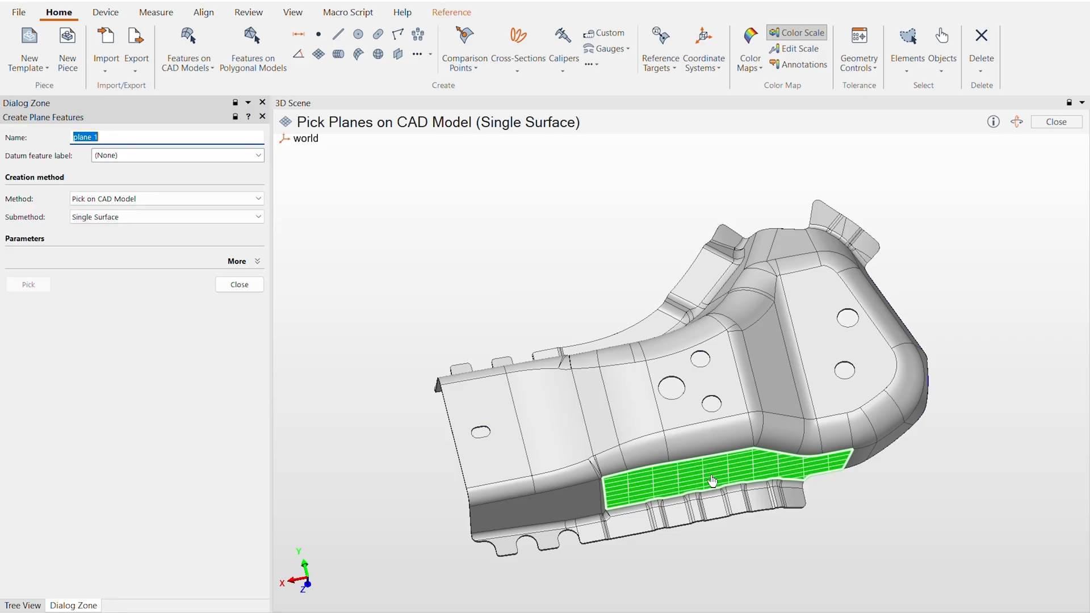
Pick a nominal plane on the flat CAD surface containing three holes, and nominal circles on its two 18 mm holes.
{"action": "left_click", "coordinate": [689, 419]}
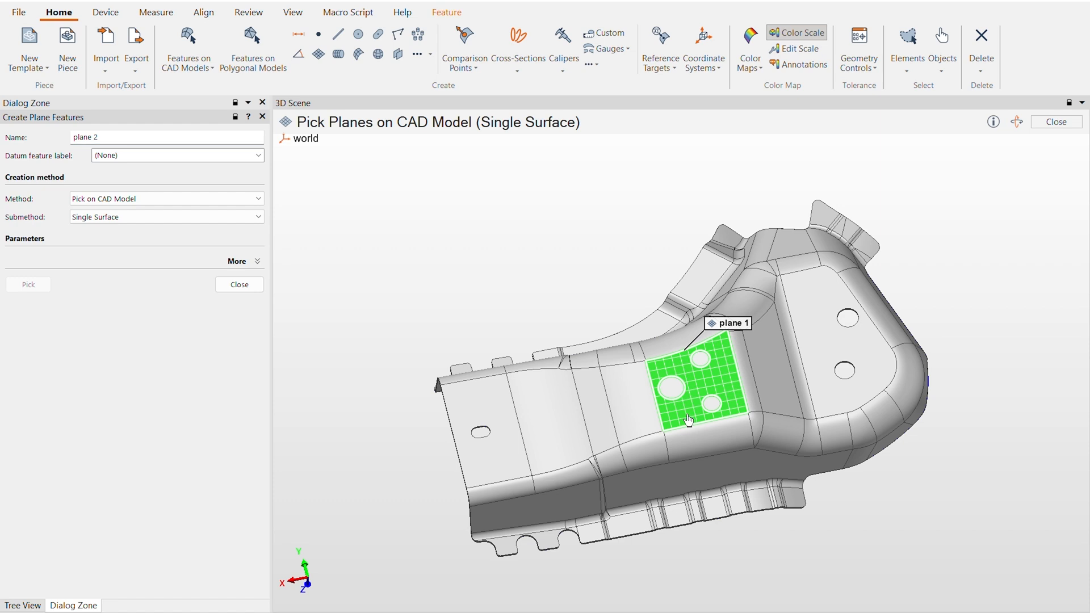
{"action": "left_click", "coordinate": [239, 285]}
{"action": "left_click", "coordinate": [358, 35]}
{"action": "left_click", "coordinate": [700, 360]}
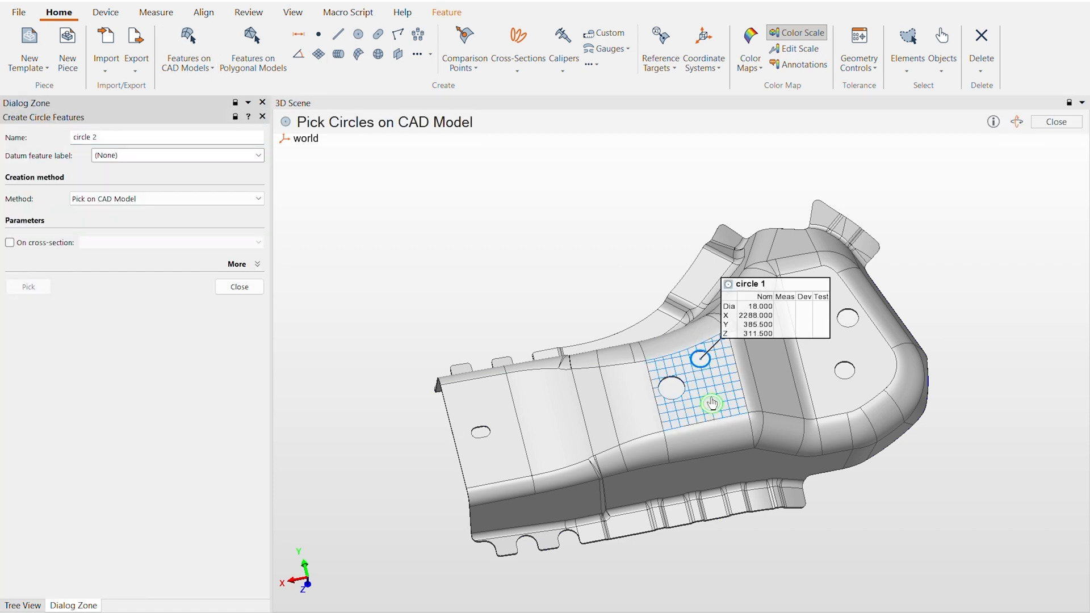
{"action": "left_click", "coordinate": [713, 403]}
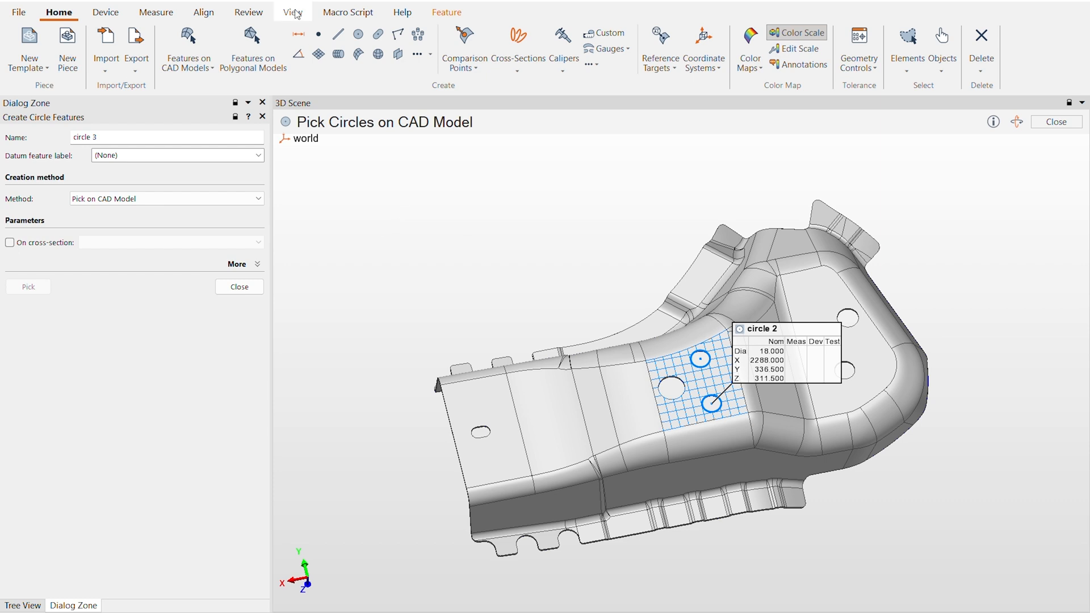
Create line 1 through circle 1 and circle 2 using the From Objects method with the Center Points submethod.
{"action": "left_click", "coordinate": [339, 34]}
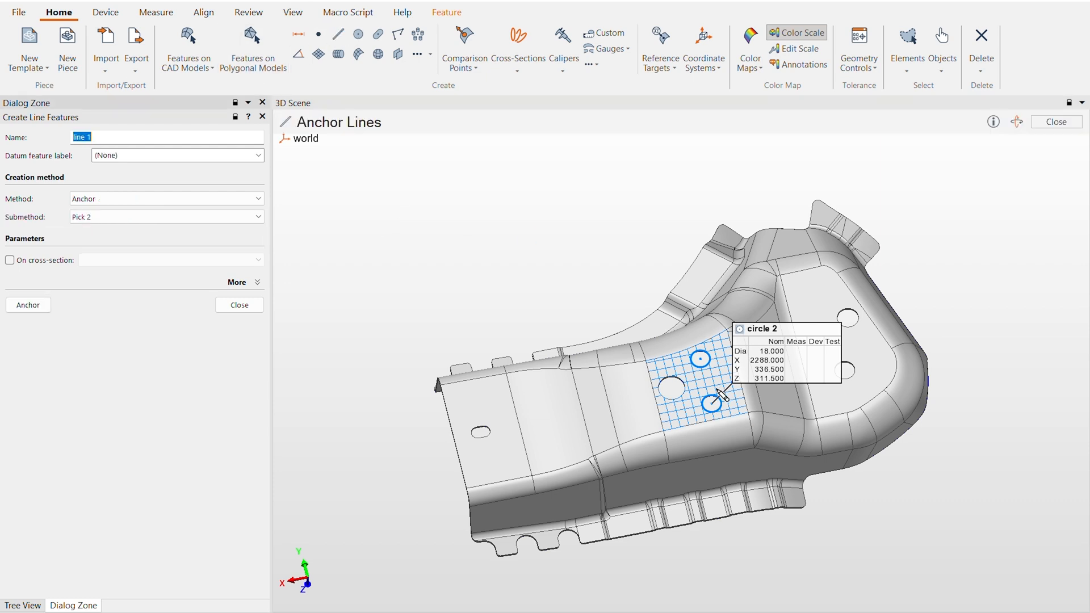
{"action": "left_click", "coordinate": [146, 198]}
{"action": "left_click", "coordinate": [146, 284]}
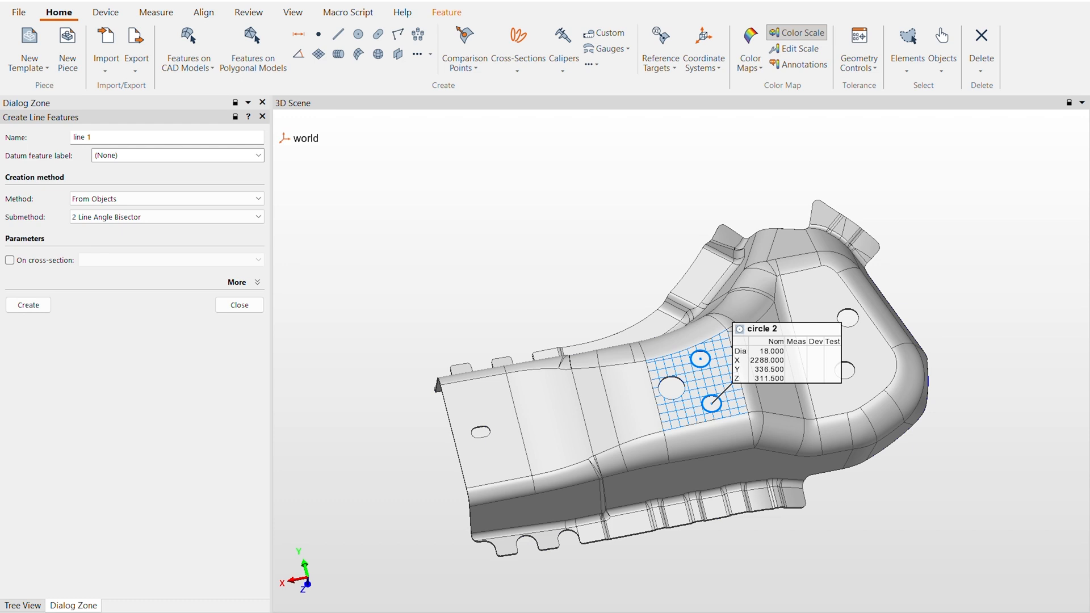
{"action": "left_click", "coordinate": [24, 607]}
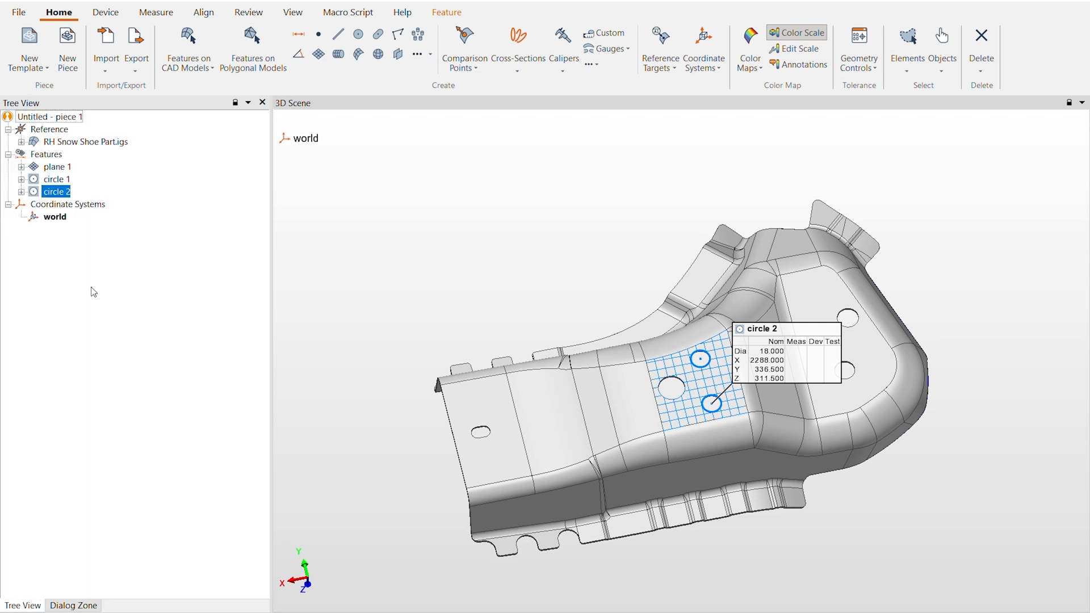
{"action": "left_click", "coordinate": [58, 180], "text": "ctrl"}
{"action": "left_click", "coordinate": [85, 607]}
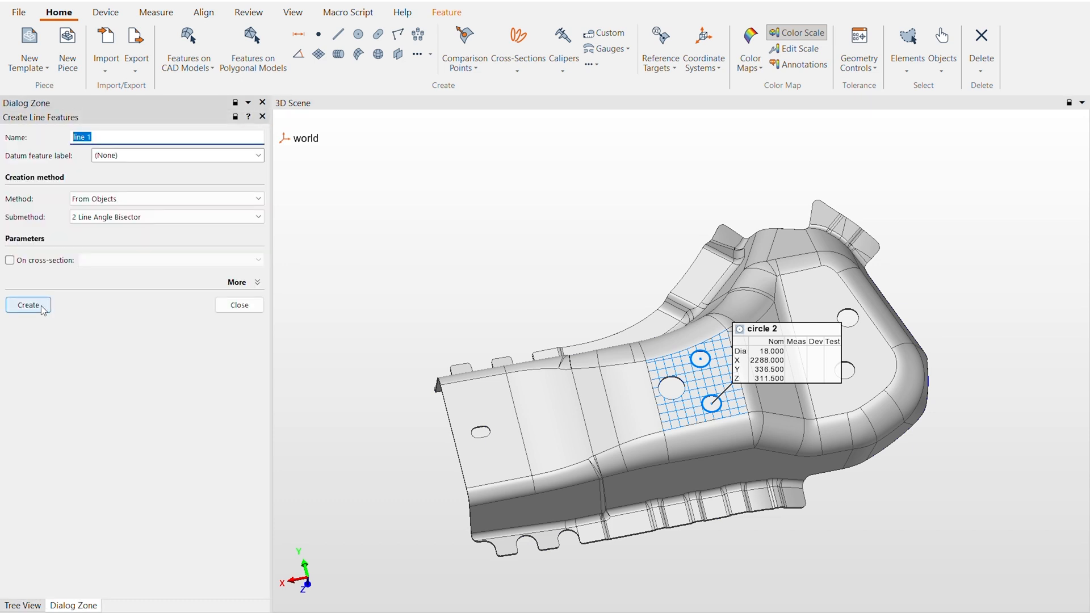
{"action": "left_click", "coordinate": [125, 198]}
{"action": "left_click", "coordinate": [97, 286]}
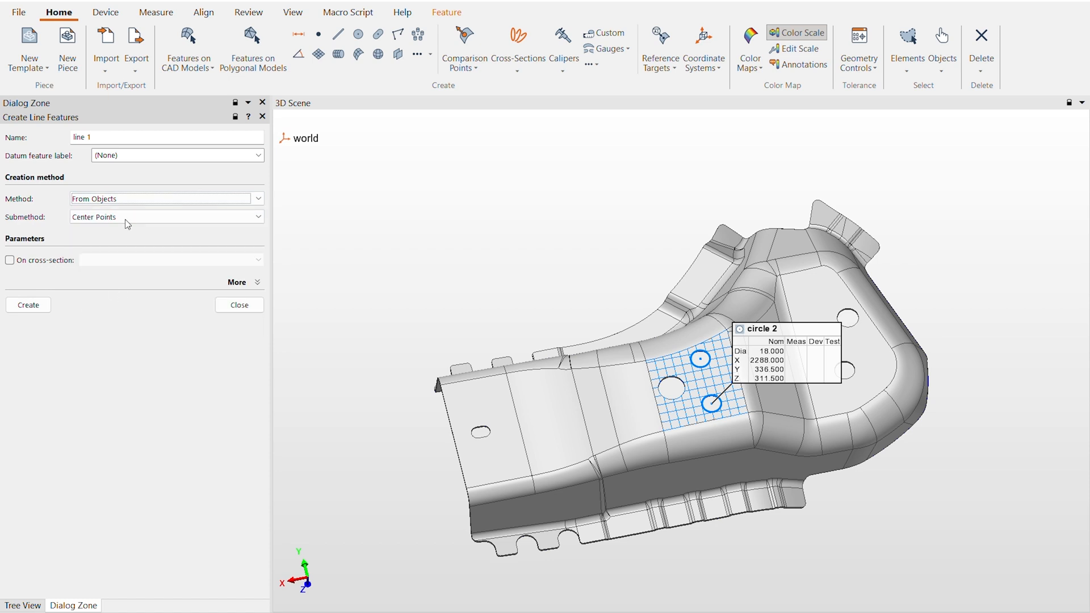
{"action": "left_click", "coordinate": [34, 310]}
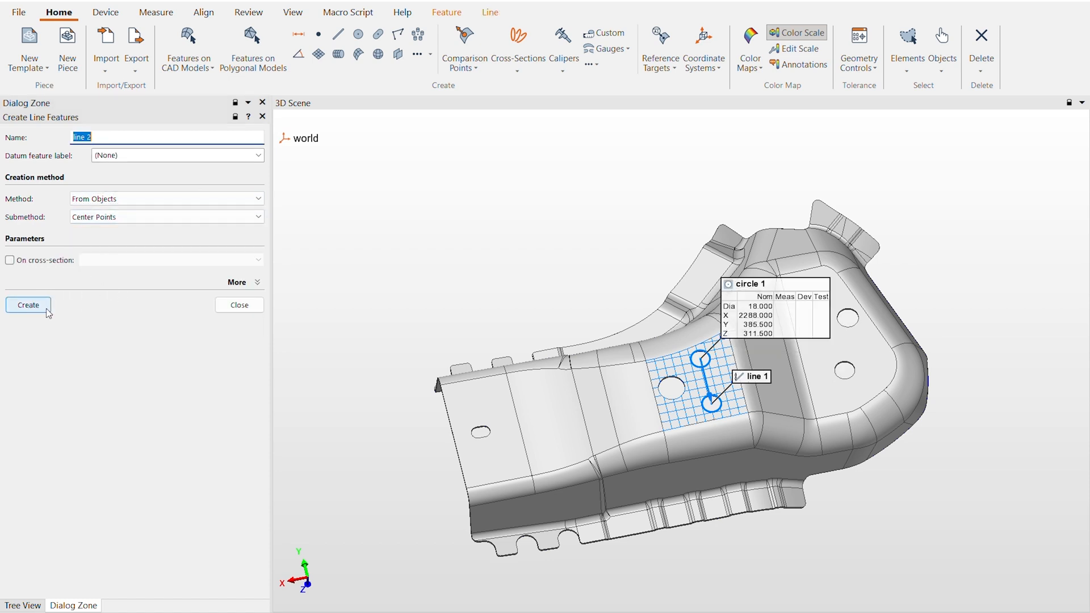
{"action": "left_click", "coordinate": [250, 311]}
Set the measurement method of plane 1 to Probe in its properties.
{"action": "left_click", "coordinate": [50, 167]}
{"action": "right_click", "coordinate": [52, 167]}
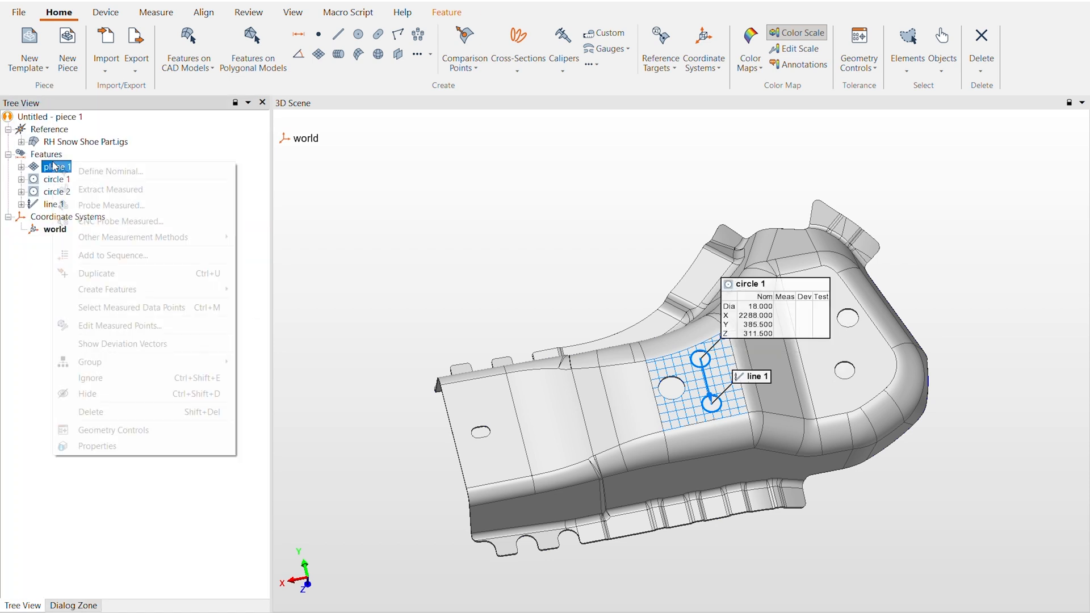
{"action": "left_click", "coordinate": [135, 447]}
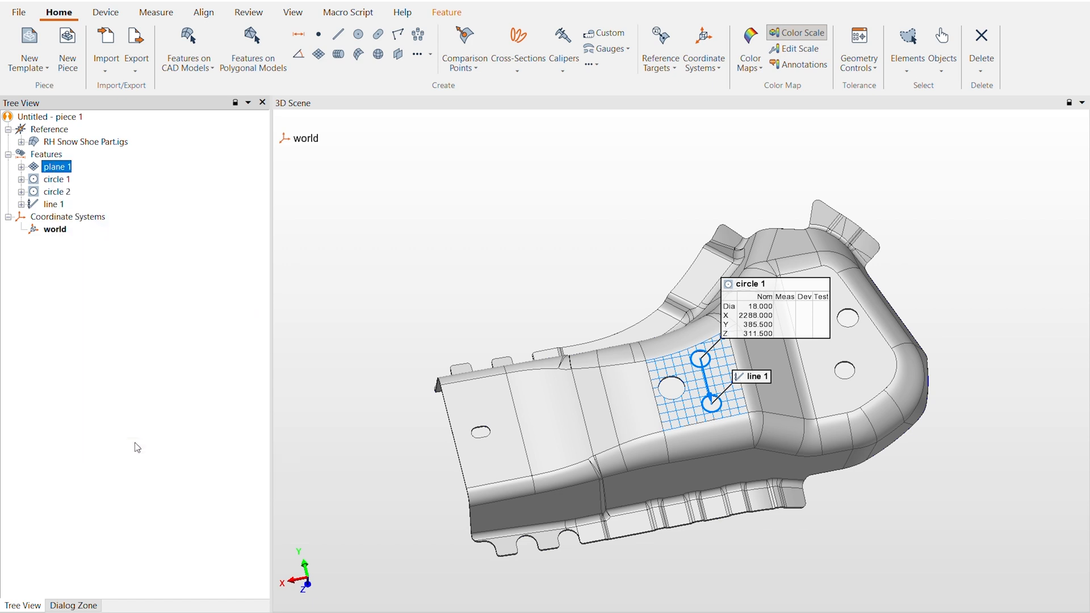
{"action": "left_click", "coordinate": [112, 195]}
{"action": "left_click", "coordinate": [80, 195]}
{"action": "left_click", "coordinate": [112, 220]}
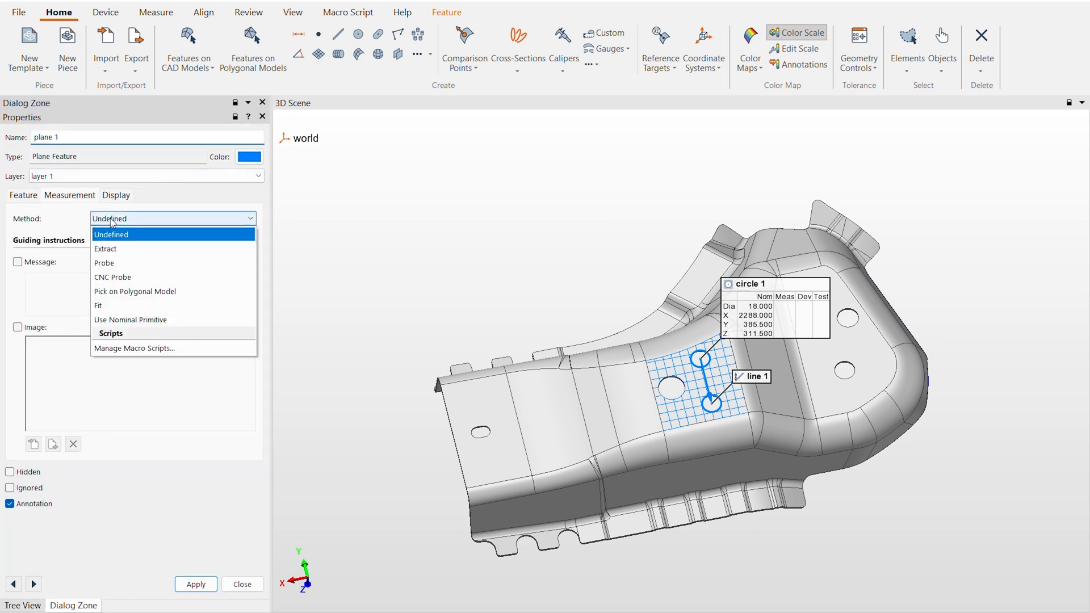
{"action": "left_click", "coordinate": [150, 265]}
Enable a fixed number of points for probing plane 1, set it to 7, and apply the change.
{"action": "left_click", "coordinate": [88, 350]}
{"action": "left_click", "coordinate": [140, 350]}
{"action": "type", "text": "3"}
{"action": "double_click", "coordinate": [140, 354]}
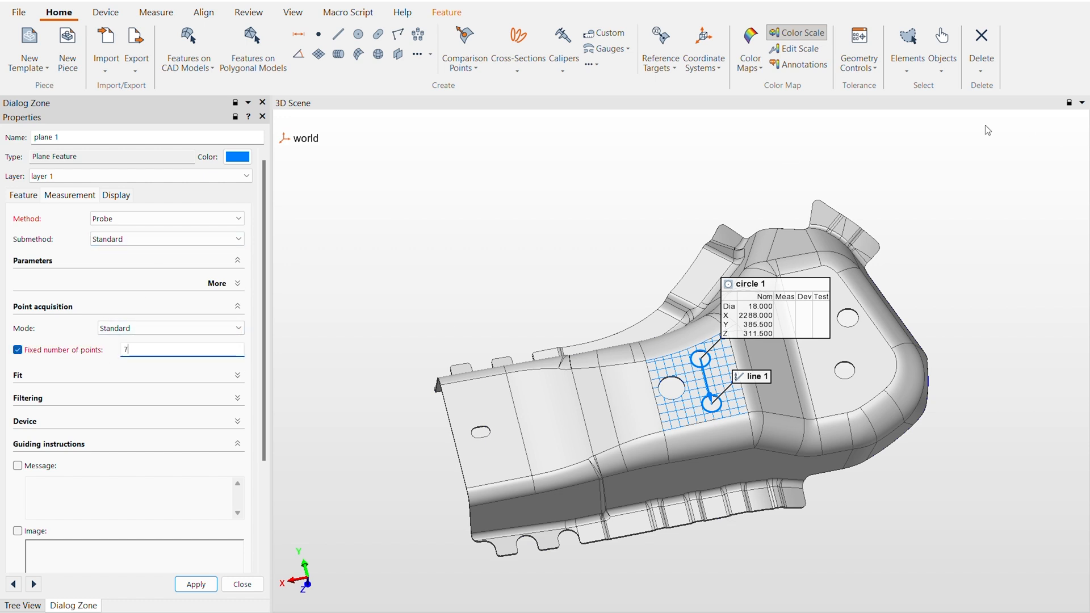
{"action": "left_click", "coordinate": [203, 583]}
{"action": "left_click", "coordinate": [243, 584]}
Set the measurement method of both circle 1 and circle 2 to Probe in their shared properties.
{"action": "left_click", "coordinate": [56, 179]}
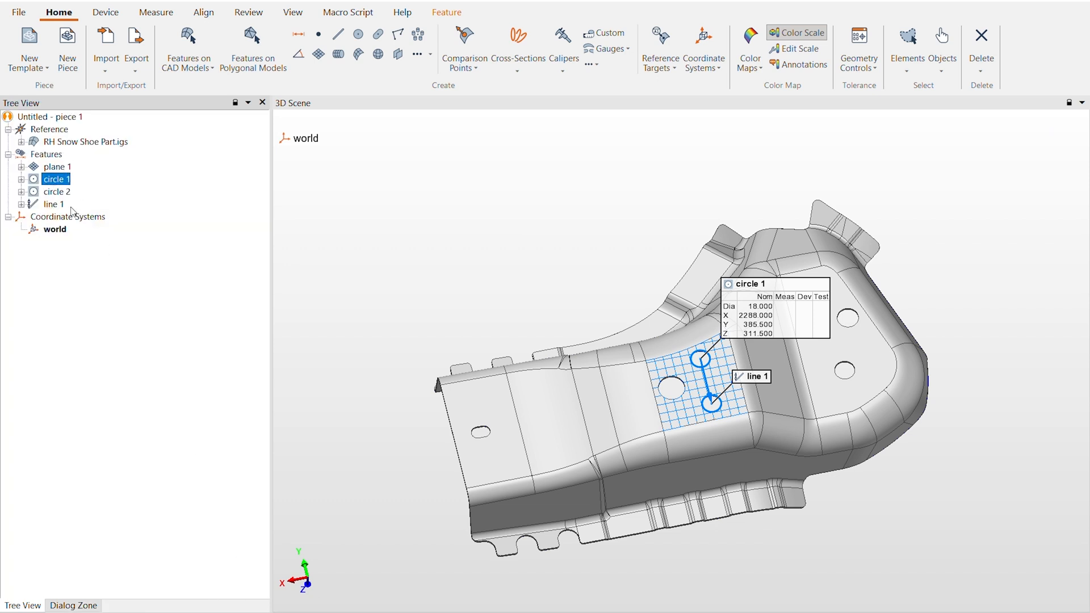
{"action": "left_click", "coordinate": [57, 192], "text": "ctrl"}
{"action": "right_click", "coordinate": [57, 193]}
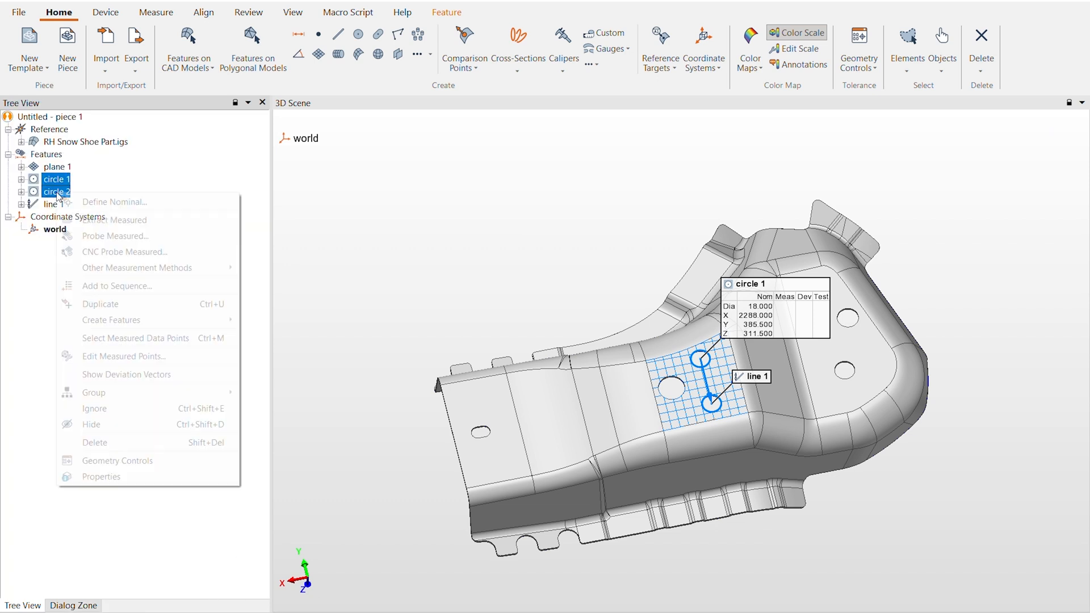
{"action": "left_click", "coordinate": [139, 476]}
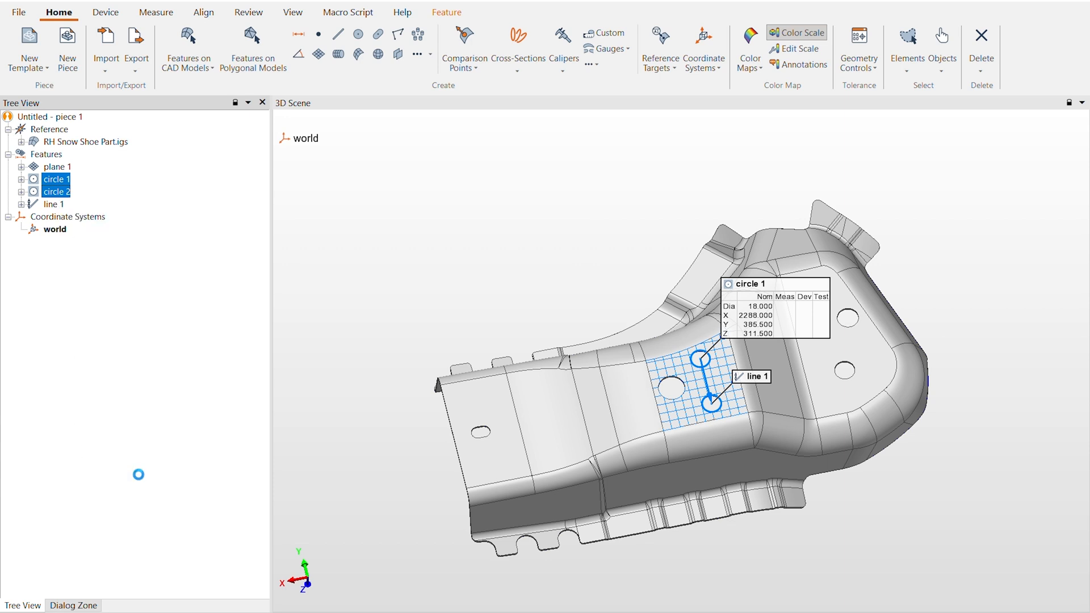
{"action": "left_click", "coordinate": [132, 219]}
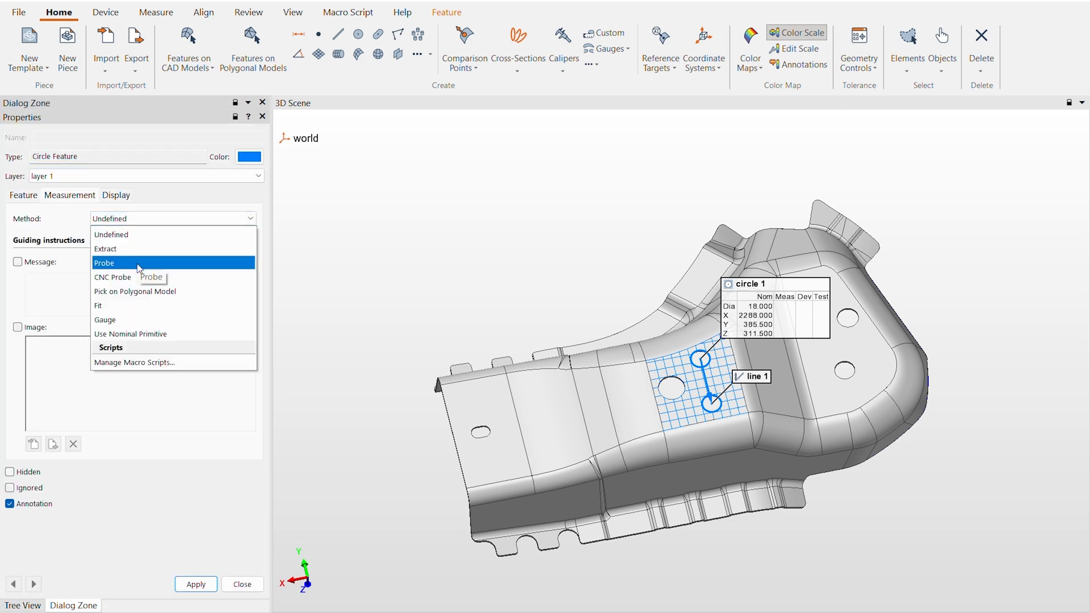
{"action": "left_click", "coordinate": [139, 265]}
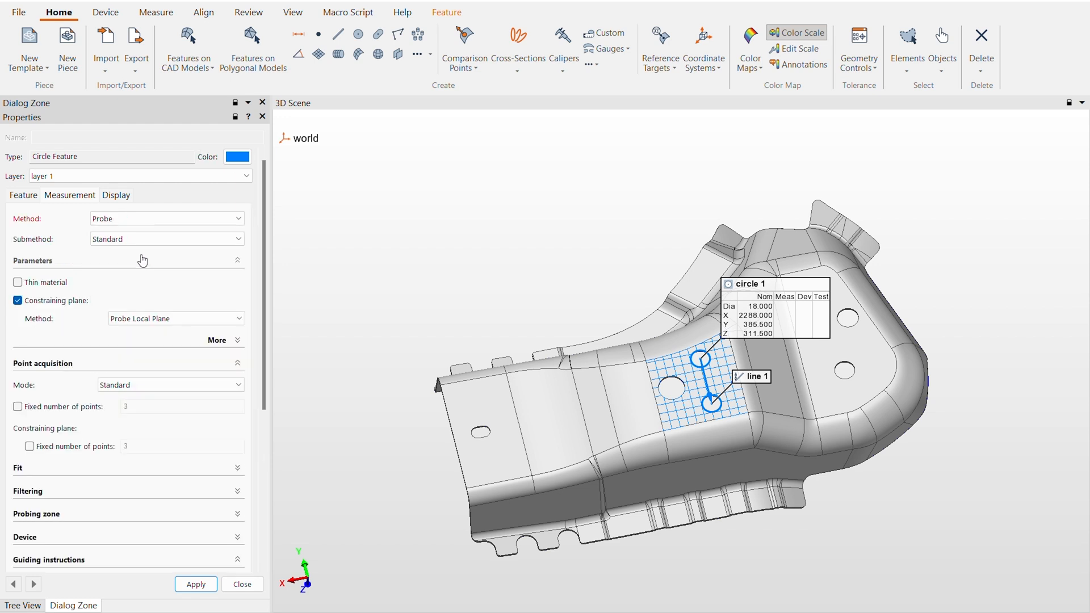
Enable thin material for the two circles and set the material thickness to 1.5.
{"action": "left_click", "coordinate": [56, 286]}
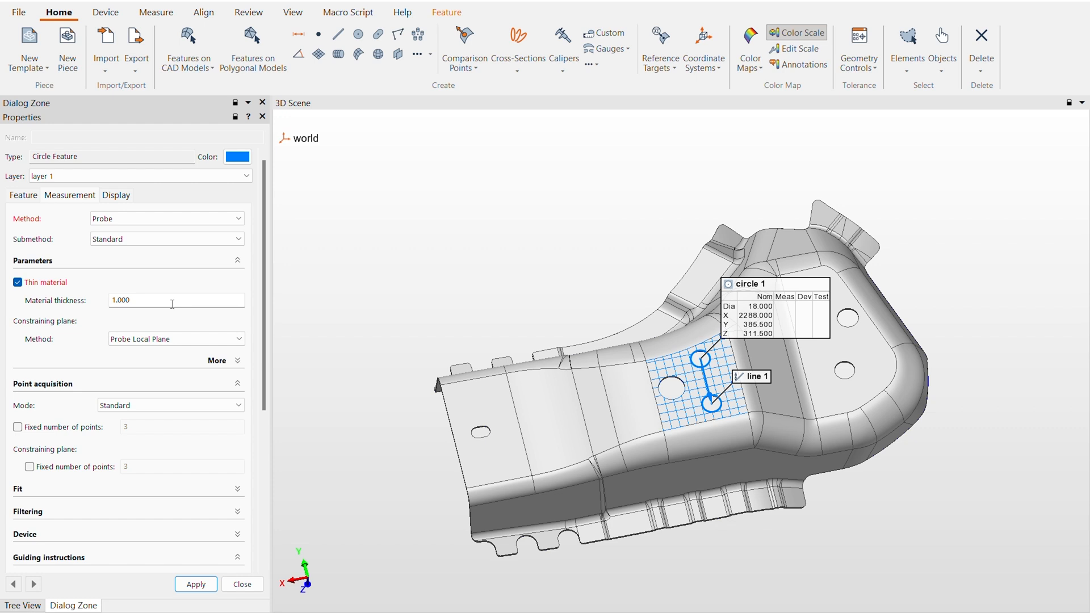
{"action": "left_click_drag", "start_coordinate": [174, 304], "coordinate": [128, 310]}
{"action": "type", "text": "1.5"}
Set the circles' constraining plane method to Use Plane Feature, referencing plane 1.
{"action": "scroll", "coordinate": [171, 416], "scroll_direction": "down", "scroll_amount": 1}
{"action": "left_click", "coordinate": [219, 319]}
{"action": "left_click", "coordinate": [199, 343]}
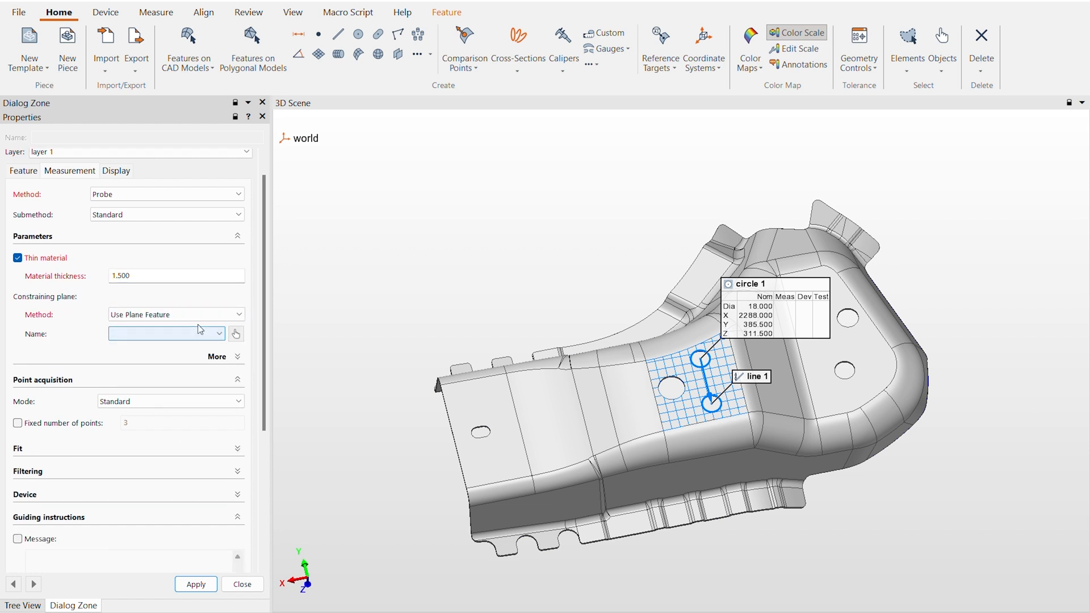
{"action": "left_click", "coordinate": [199, 328]}
{"action": "left_click", "coordinate": [142, 348]}
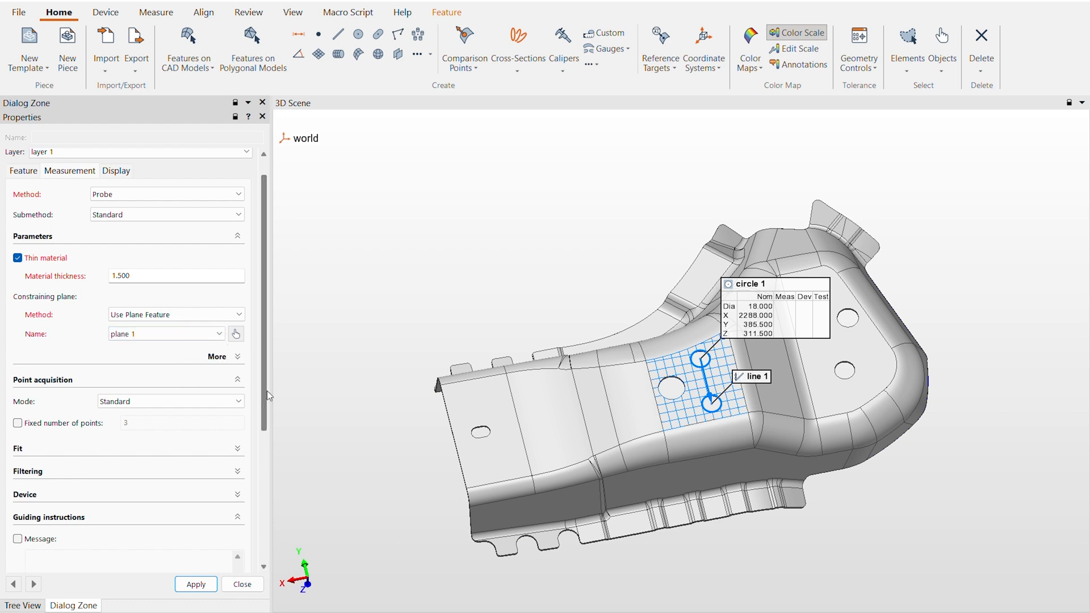
Enable a fixed number of 7 points for probing the two circles, apply the change and close the properties.
{"action": "scroll", "coordinate": [251, 479], "scroll_direction": "down", "scroll_amount": 4}
{"action": "scroll", "coordinate": [39, 329], "scroll_direction": "up", "scroll_amount": 3}
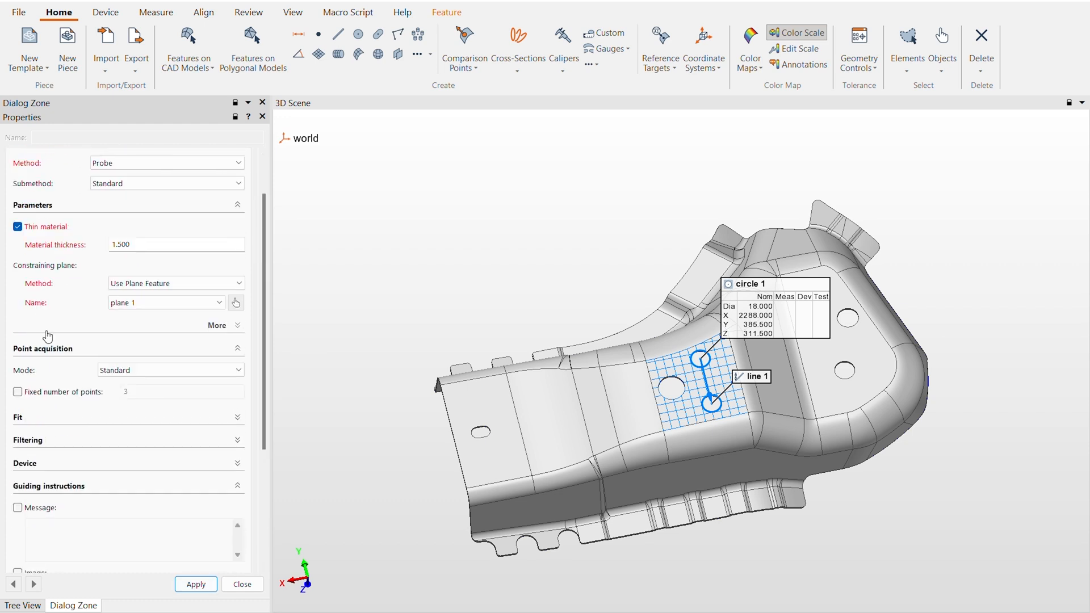
{"action": "scroll", "coordinate": [48, 337], "scroll_direction": "up", "scroll_amount": 2}
{"action": "left_click", "coordinate": [50, 450]}
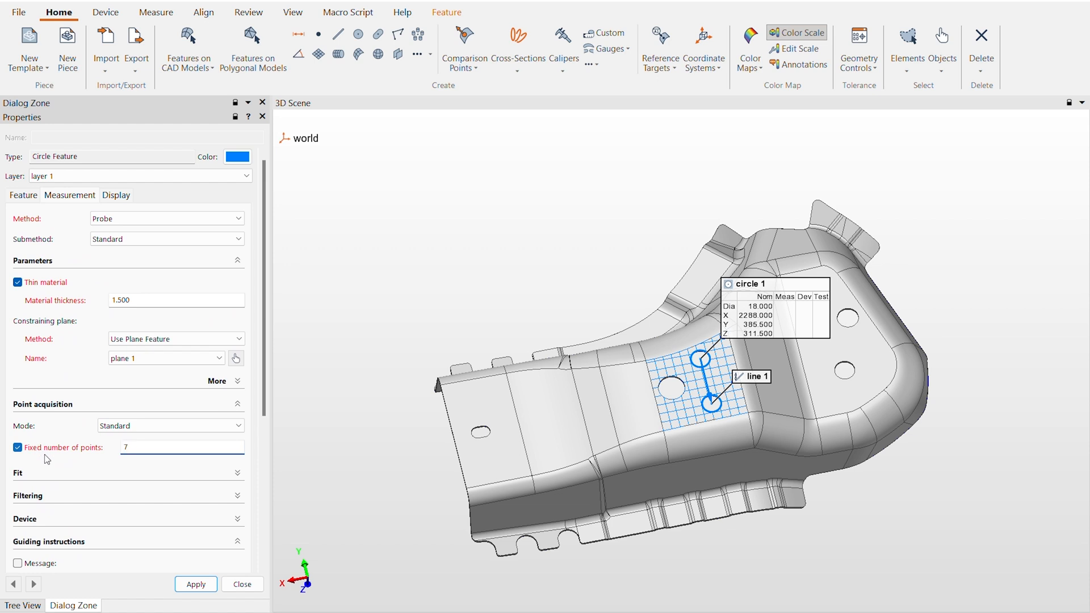
{"action": "left_click", "coordinate": [196, 584]}
{"action": "left_click", "coordinate": [242, 584]}
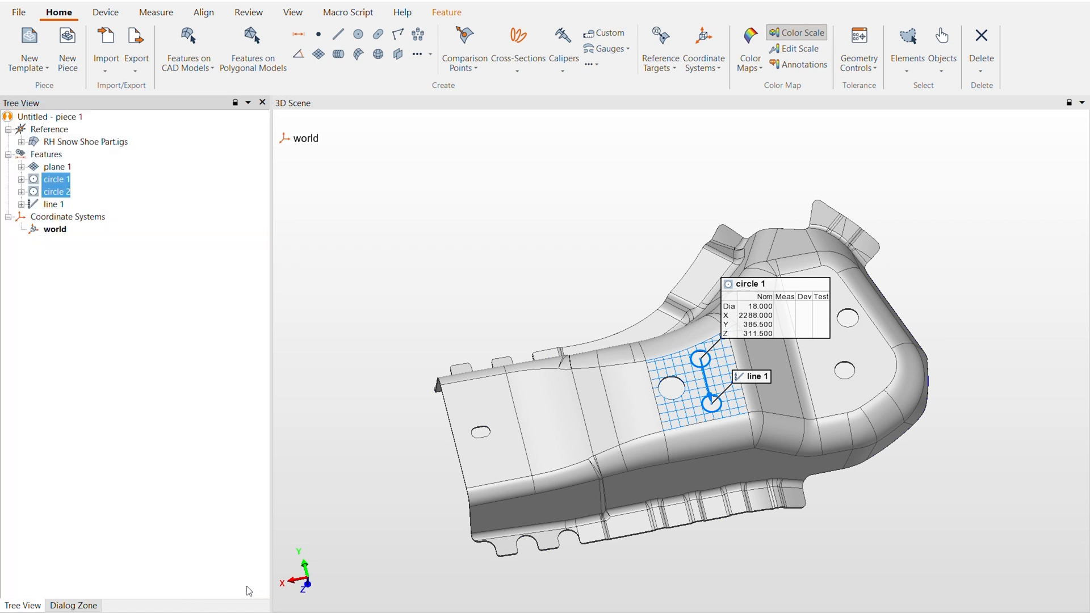
Open probe measurement for plane 1, circle 1 and circle 2 together and try to start probing.
{"action": "left_click", "coordinate": [49, 168]}
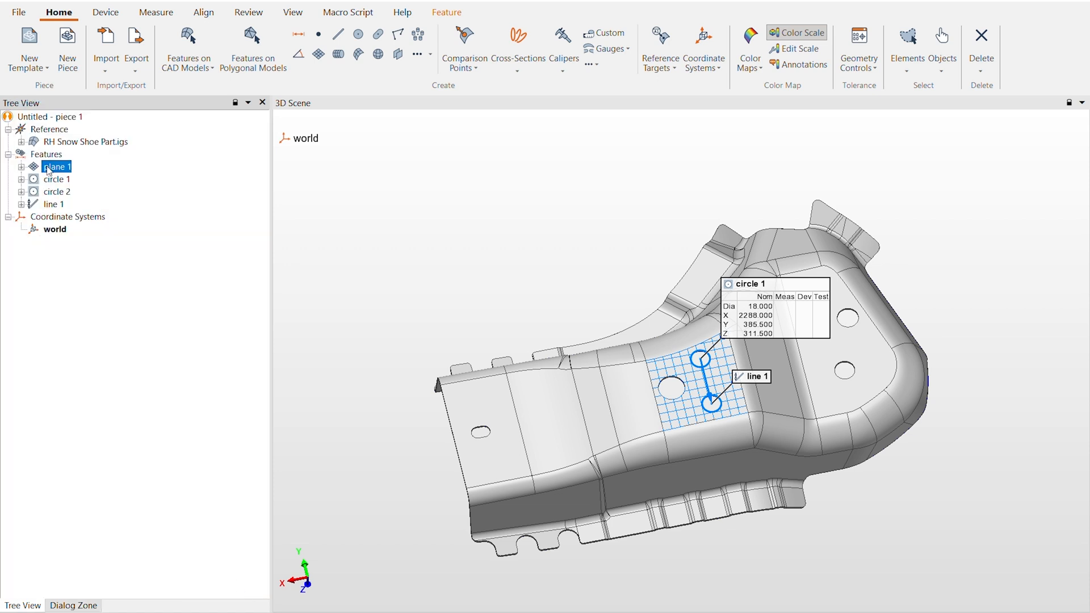
{"action": "left_click", "coordinate": [59, 194], "text": "shift"}
{"action": "right_click", "coordinate": [59, 194]}
{"action": "left_click", "coordinate": [147, 234]}
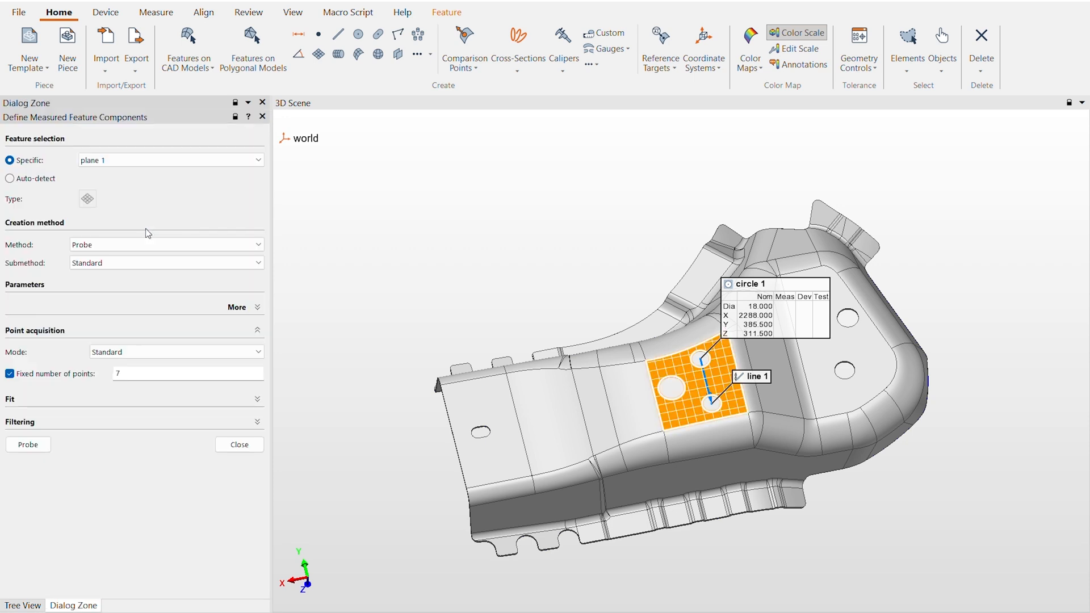
{"action": "left_click", "coordinate": [28, 448]}
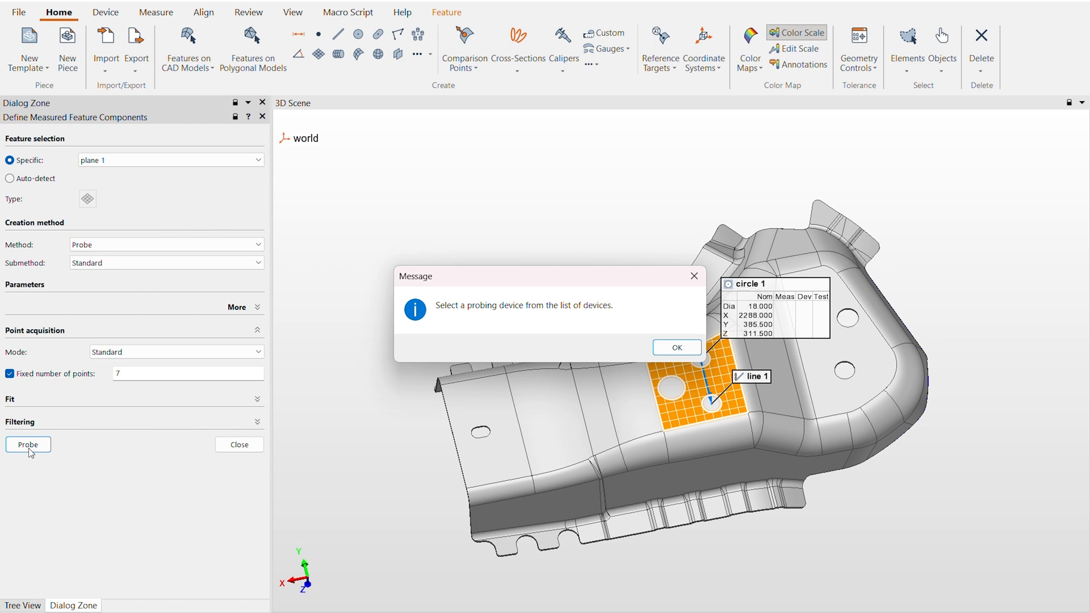
{"action": "left_click", "coordinate": [683, 344]}
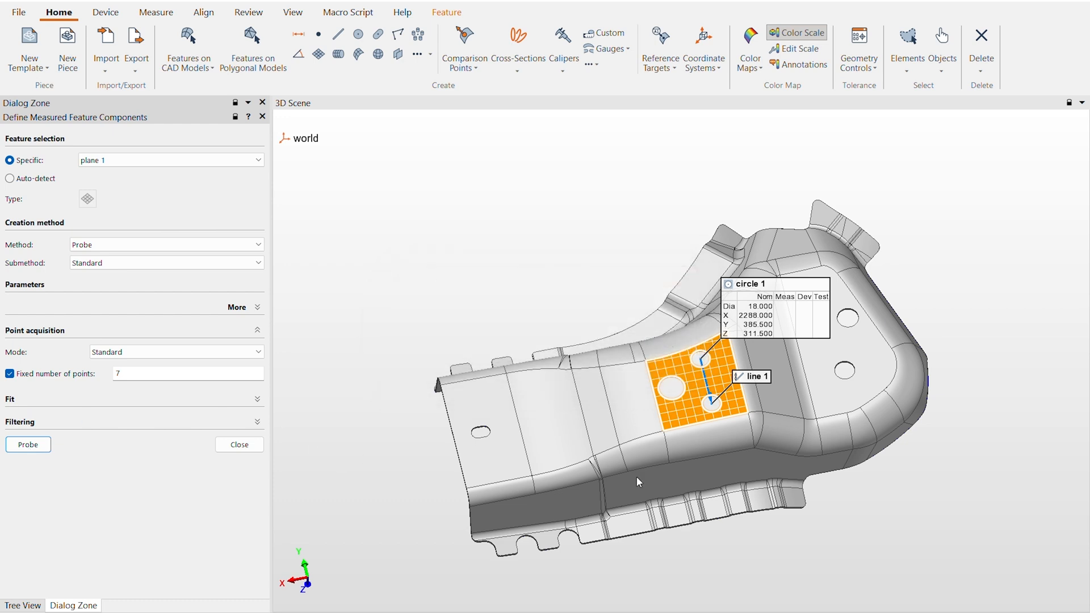
Choose FARO Arm as the probing device and start probing the plane and circles.
{"action": "left_click", "coordinate": [105, 12]}
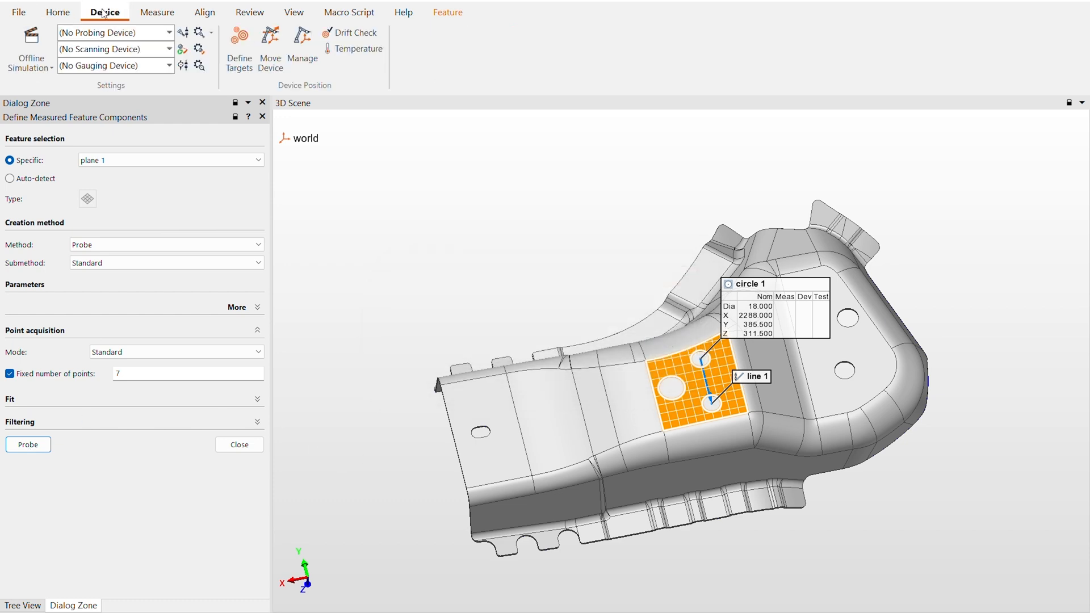
{"action": "left_click", "coordinate": [170, 33]}
{"action": "left_click", "coordinate": [80, 59]}
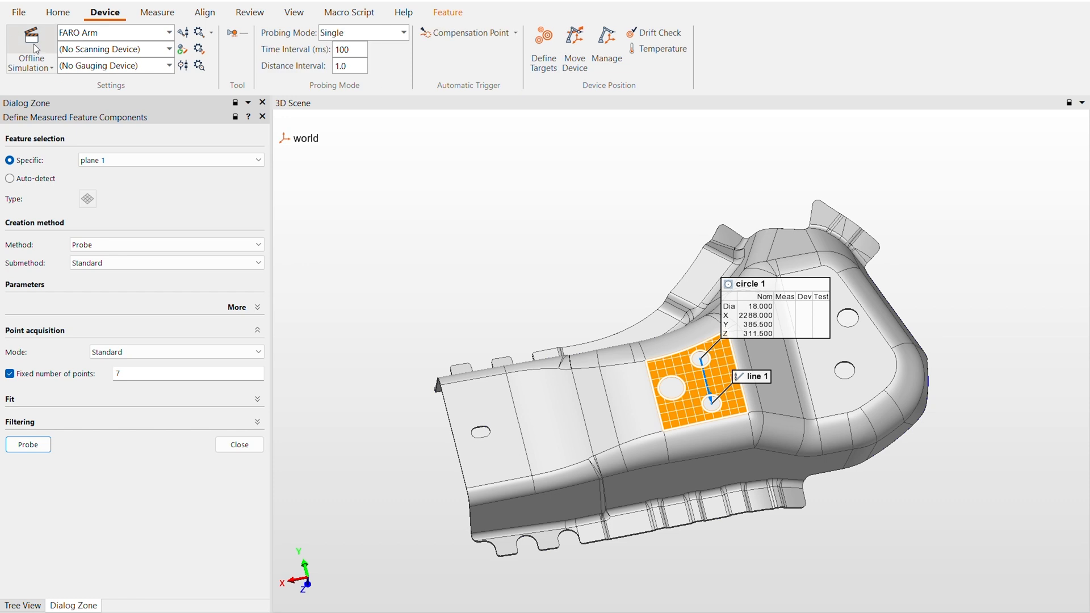
{"action": "left_click", "coordinate": [30, 445]}
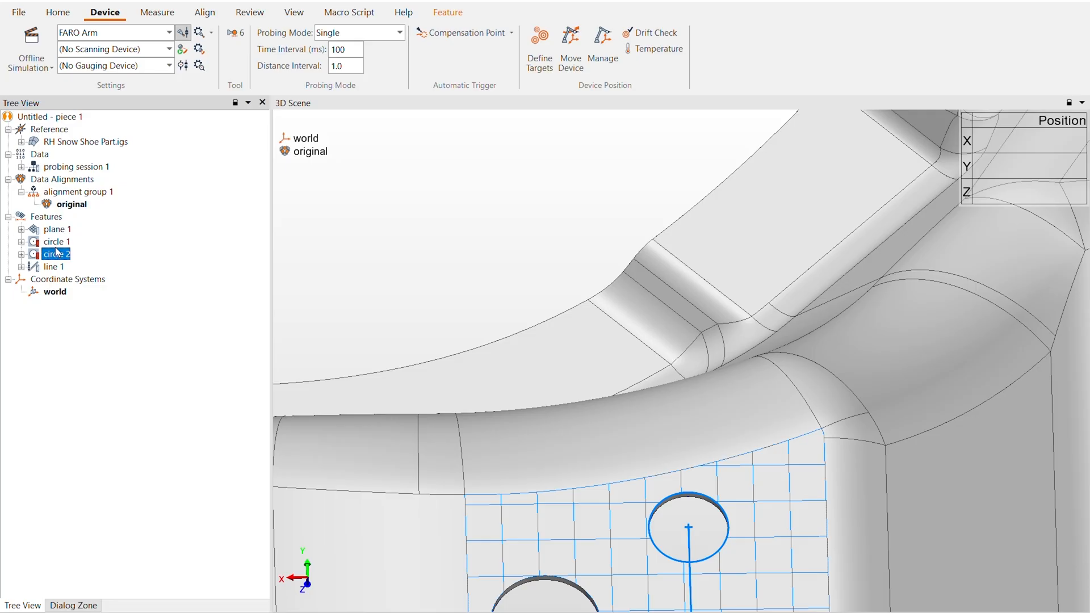
Start a Plane, Axis, Center Point alignment with measured plane 1 as plane source and nominal plane 1 as destination.
{"action": "left_click", "coordinate": [58, 229]}
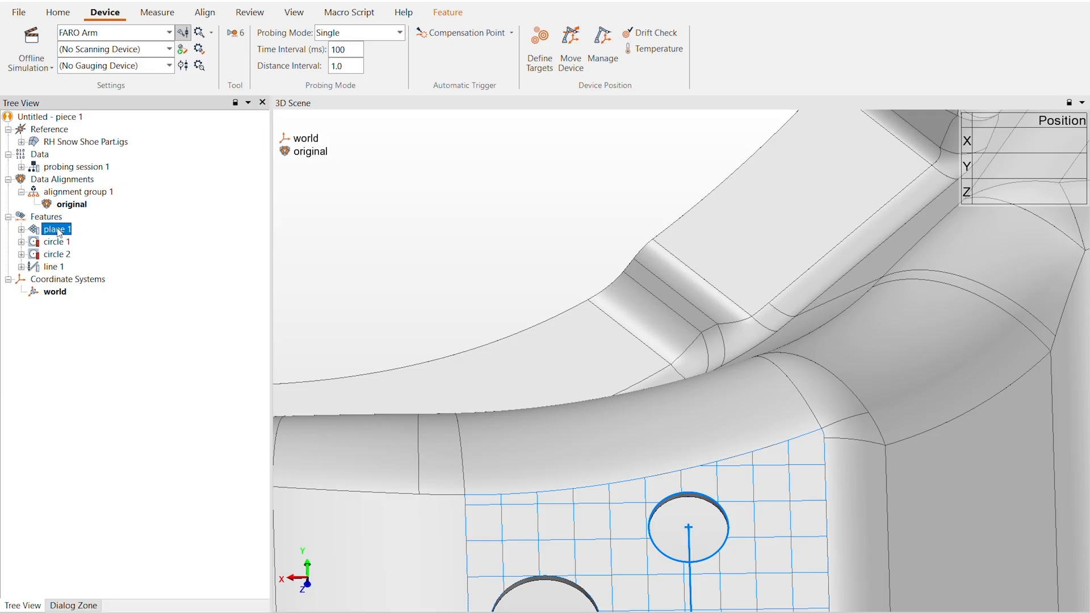
{"action": "left_click", "coordinate": [87, 228]}
{"action": "left_click", "coordinate": [158, 12]}
{"action": "left_click", "coordinate": [202, 17]}
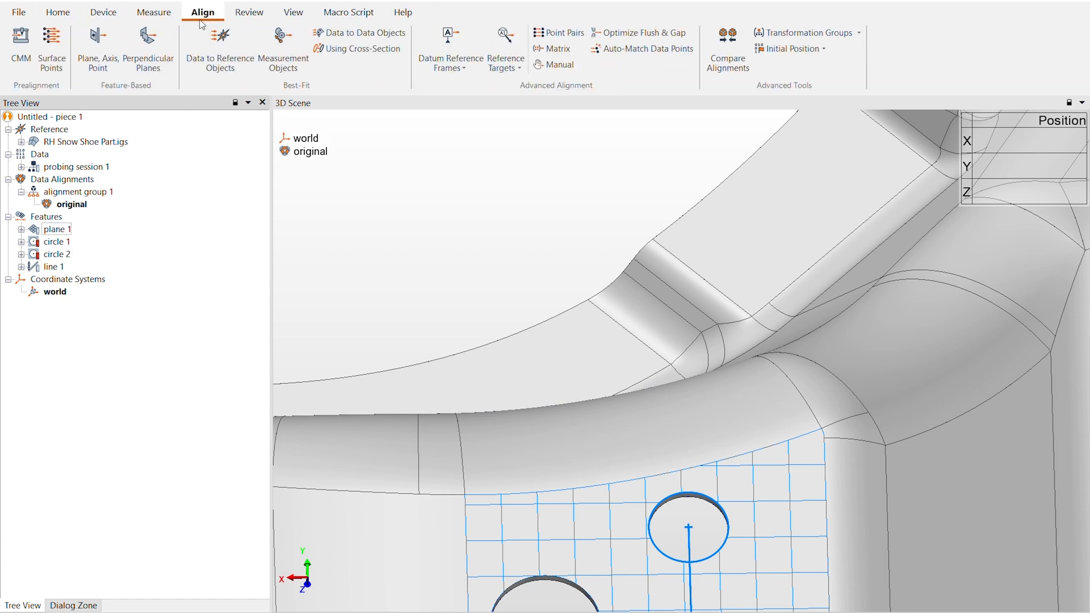
{"action": "left_click", "coordinate": [107, 46]}
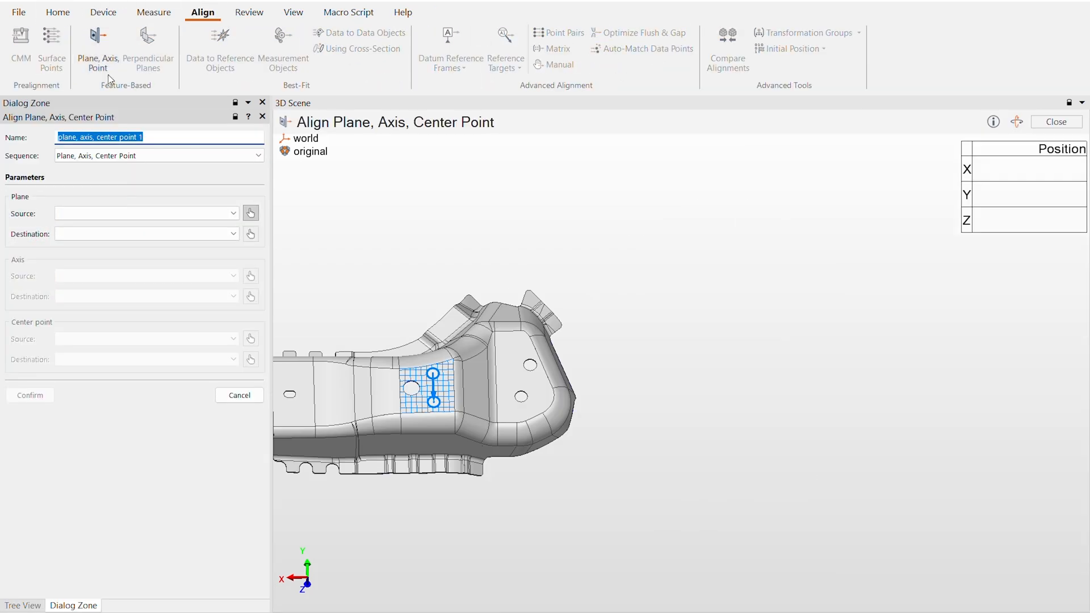
{"action": "left_click", "coordinate": [119, 213]}
{"action": "left_click", "coordinate": [123, 245]}
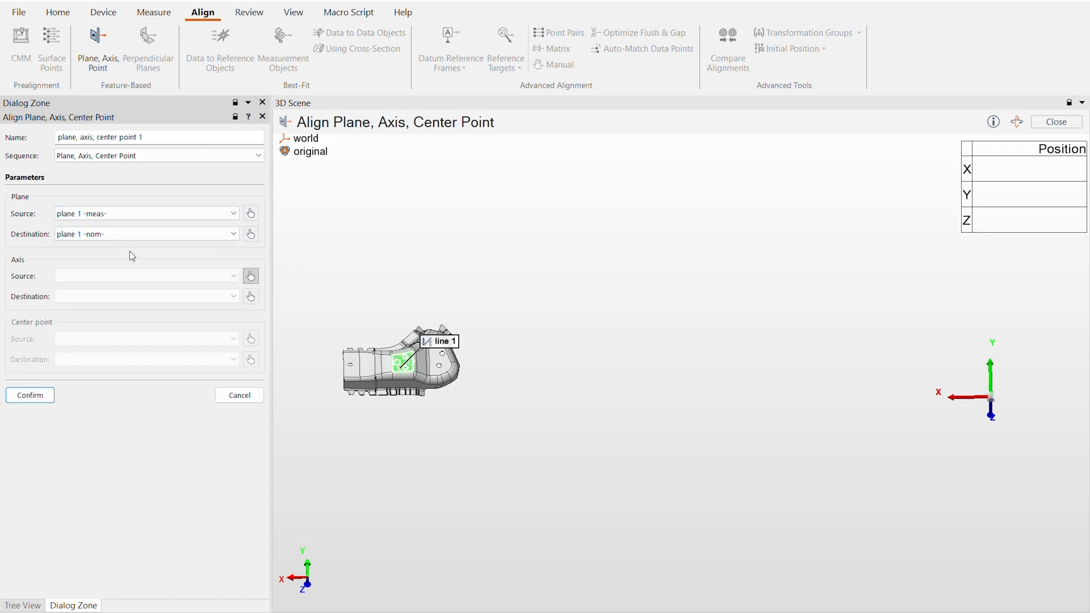
Set line 1 as the alignment axis and circle 1 as the center point, measured to nominal, and confirm the alignment.
{"action": "left_click", "coordinate": [137, 281]}
{"action": "left_click", "coordinate": [126, 319]}
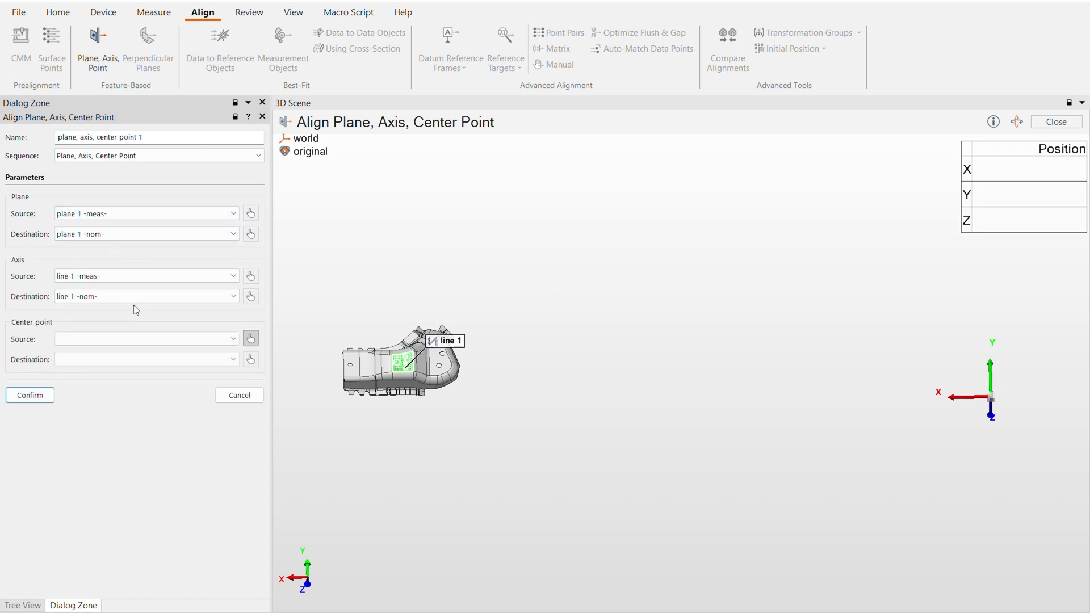
{"action": "left_click", "coordinate": [127, 340]}
{"action": "left_click", "coordinate": [118, 374]}
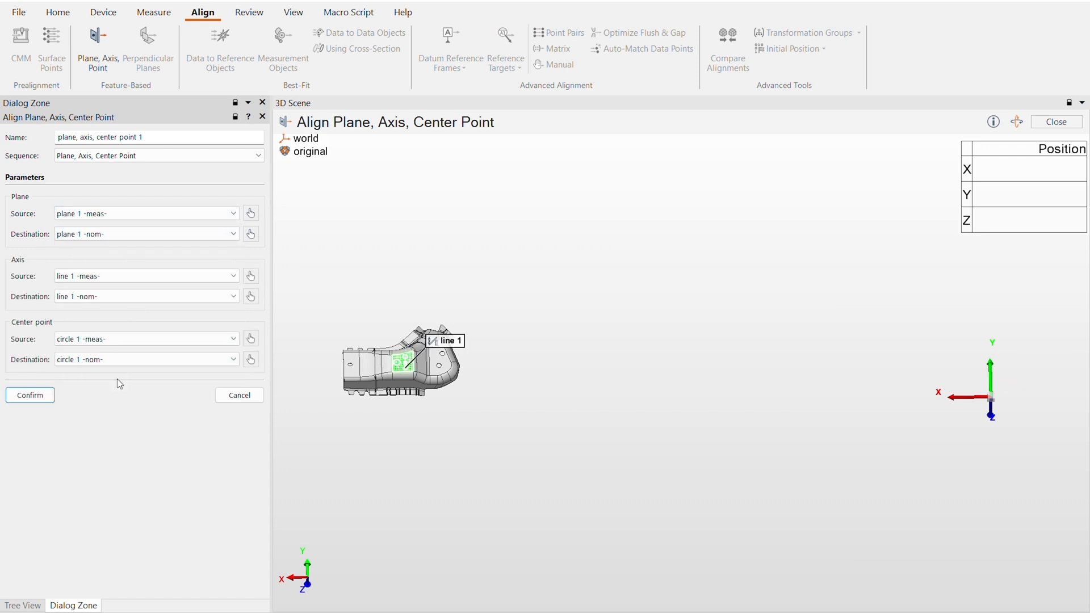
{"action": "left_click", "coordinate": [29, 396]}
Hide the plane, circle and line features in the 3D scene to clear the CAD surface around the slotted hole.
{"action": "mouse_move", "coordinate": [709, 396]}
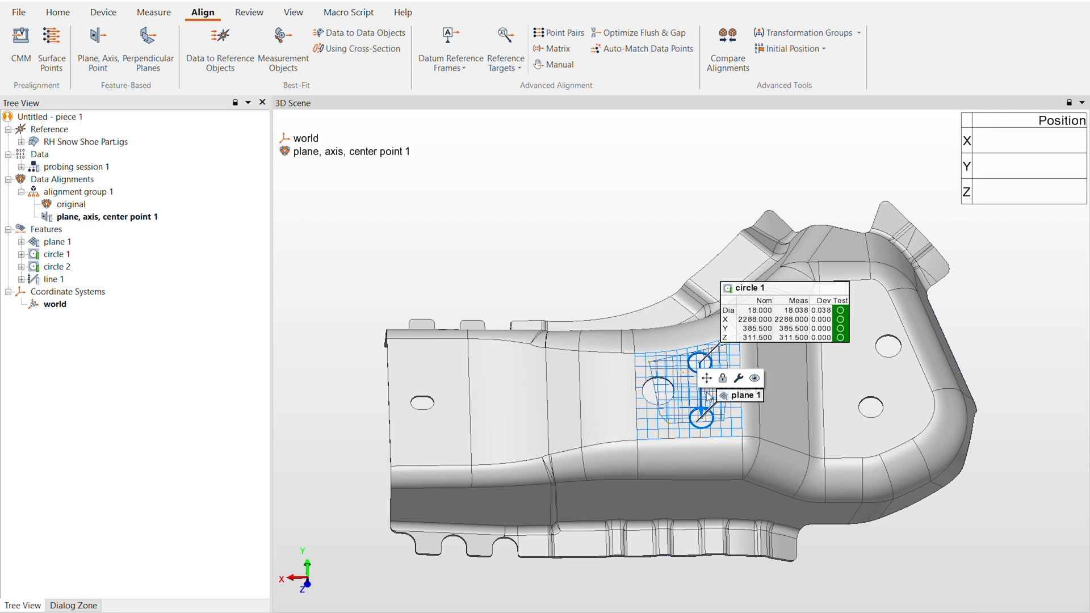
{"action": "left_click", "coordinate": [64, 256]}
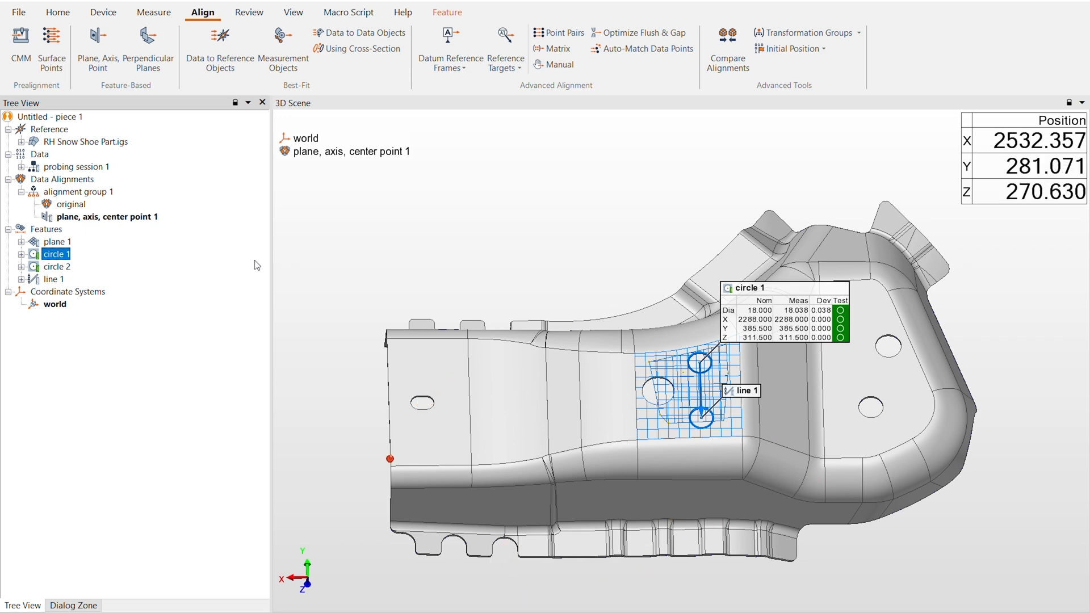
{"action": "left_click_drag", "start_coordinate": [632, 457], "coordinate": [615, 420]}
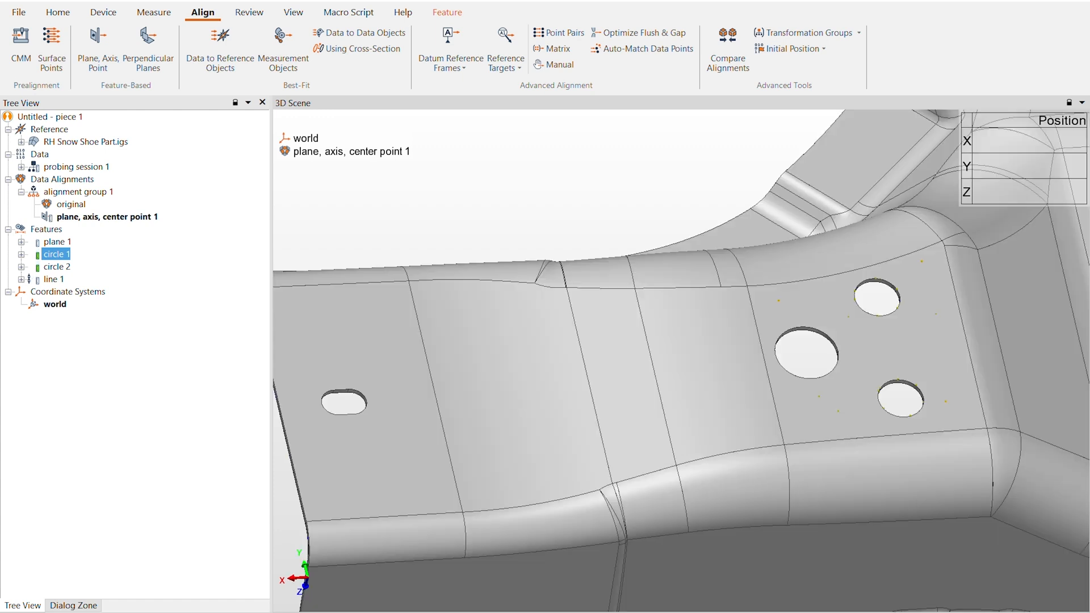
{"action": "middle_click_drag", "start_coordinate": [370, 379], "coordinate": [530, 338]}
{"action": "mouse_move", "coordinate": [531, 339]}
{"action": "left_mouse_down"}
{"action": "mouse_move", "coordinate": [514, 390]}
{"action": "mouse_move", "coordinate": [525, 344]}
{"action": "mouse_move", "coordinate": [516, 355]}
{"action": "left_mouse_up"}
{"action": "scroll", "coordinate": [514, 389], "scroll_direction": "up", "scroll_amount": 2}
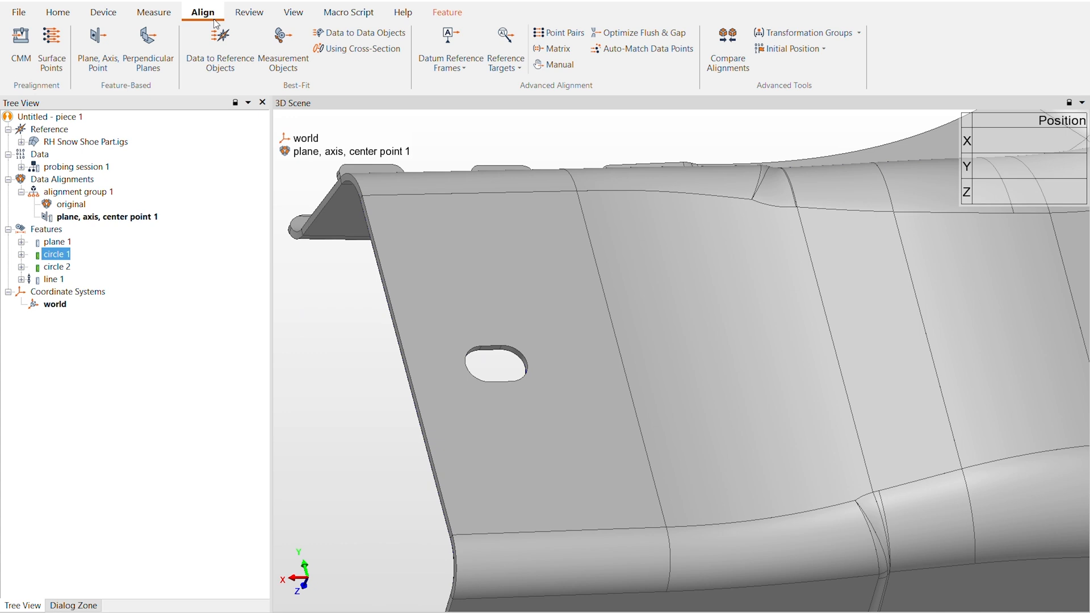
{"action": "left_click", "coordinate": [156, 18]}
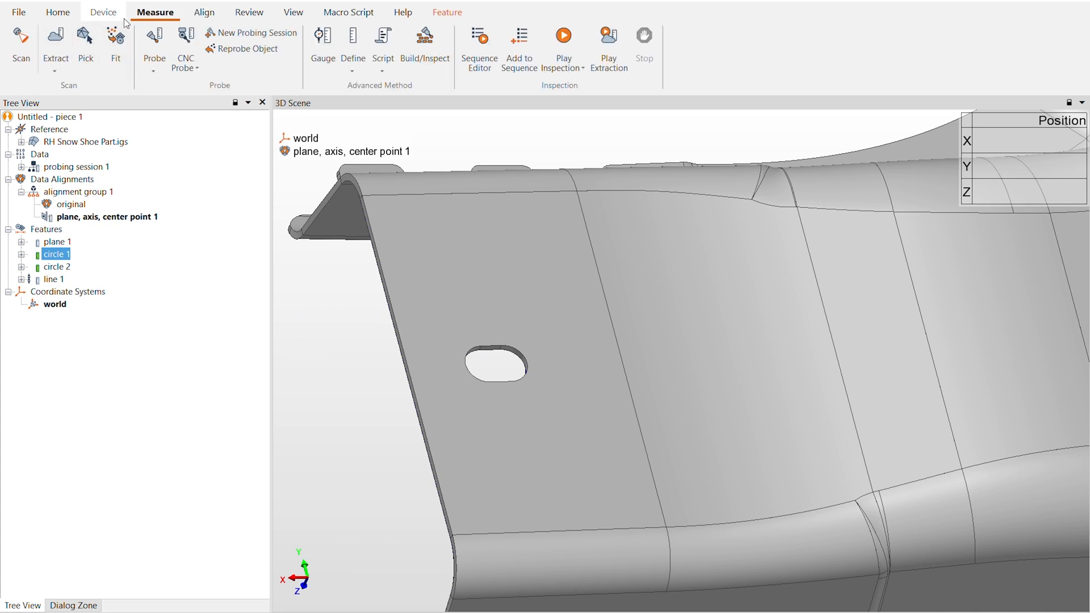
{"action": "left_click", "coordinate": [105, 12]}
{"action": "left_click", "coordinate": [164, 20]}
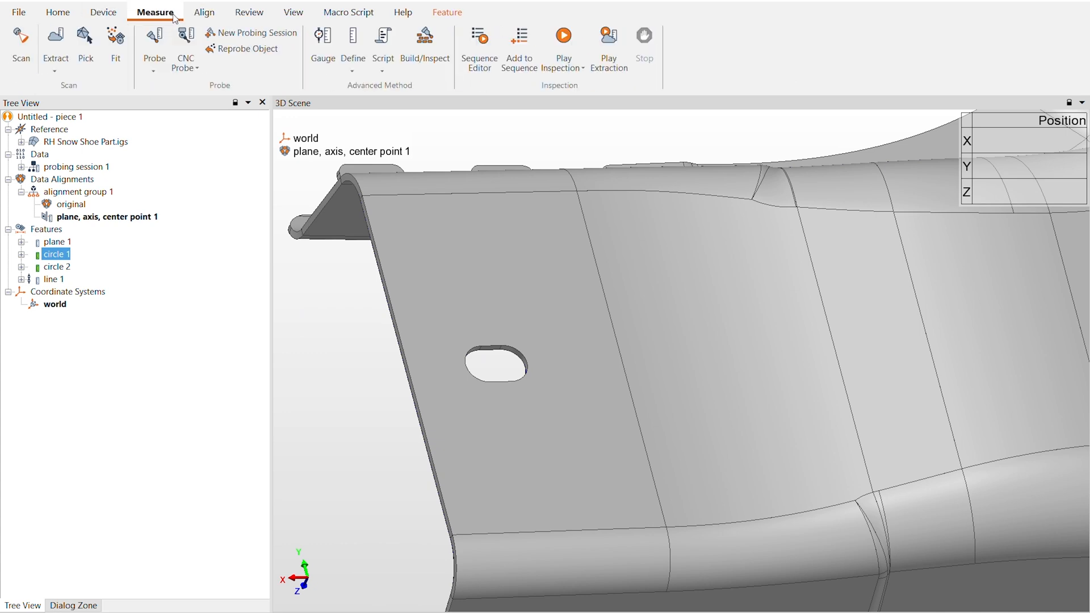
{"action": "left_click", "coordinate": [71, 15]}
{"action": "left_click", "coordinate": [110, 12]}
{"action": "left_click", "coordinate": [157, 13]}
{"action": "left_click", "coordinate": [108, 14]}
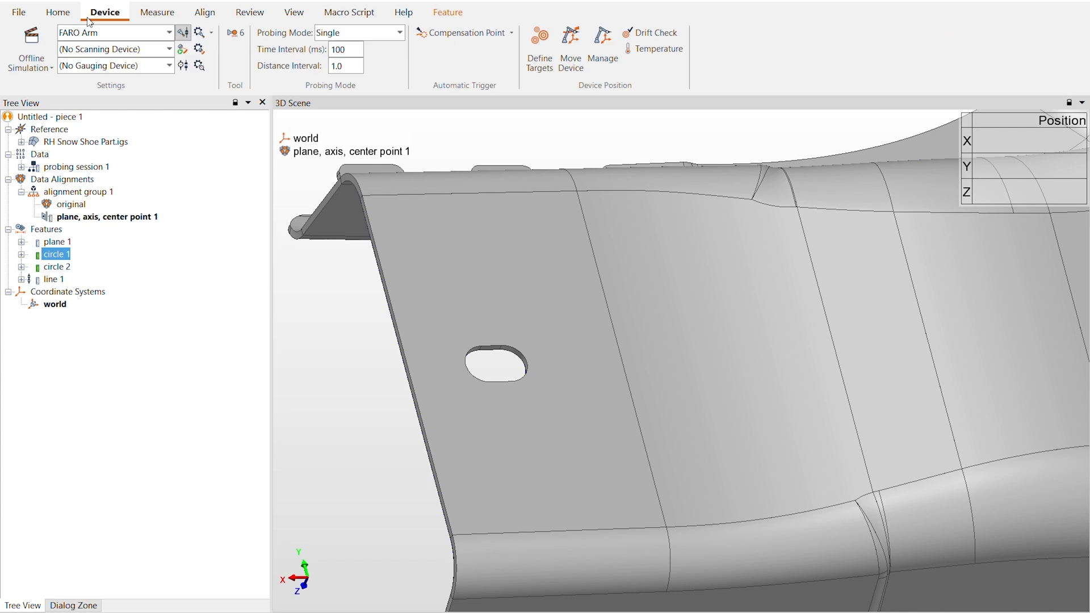
Create a nominal slot feature on the slotted hole using the Pick on CAD Model method.
{"action": "left_click", "coordinate": [61, 14]}
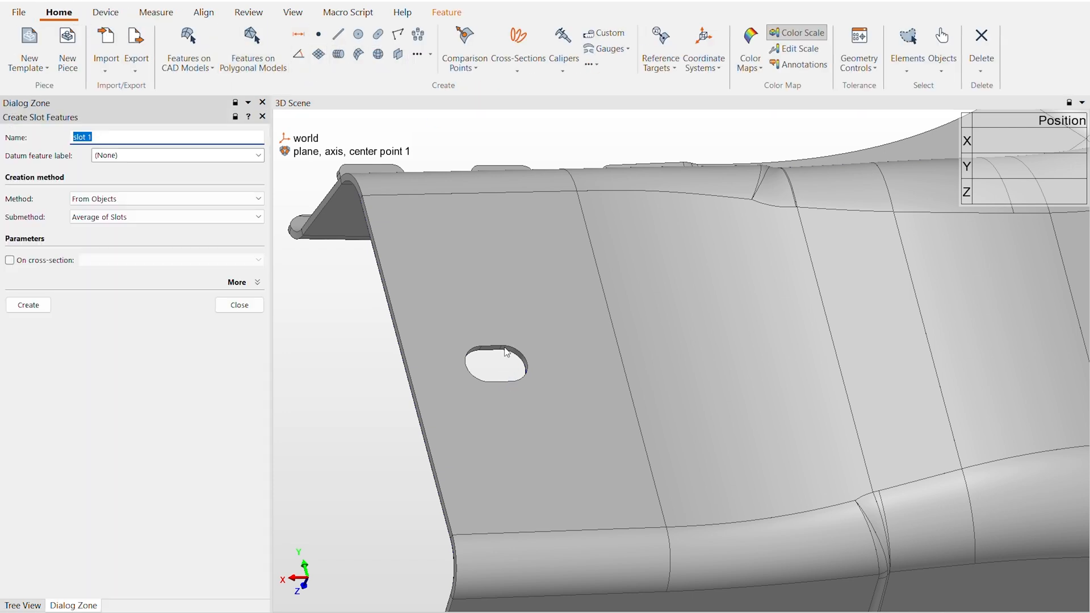
{"action": "left_click", "coordinate": [110, 198]}
{"action": "left_click", "coordinate": [114, 211]}
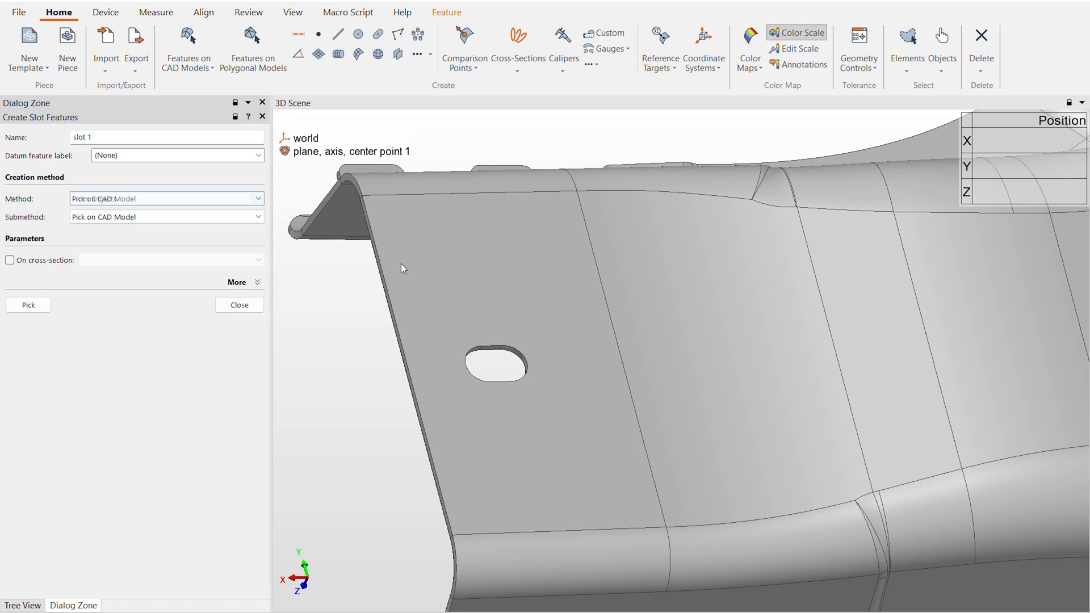
{"action": "left_click", "coordinate": [524, 363]}
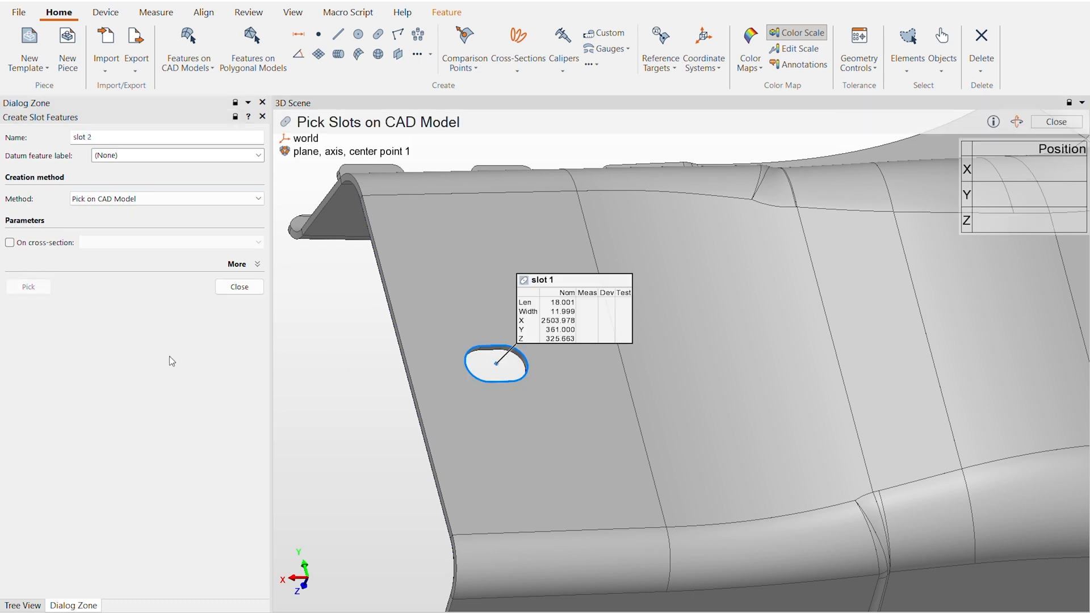
{"action": "left_click", "coordinate": [239, 287]}
{"action": "middle_click_drag", "start_coordinate": [469, 375], "coordinate": [467, 397]}
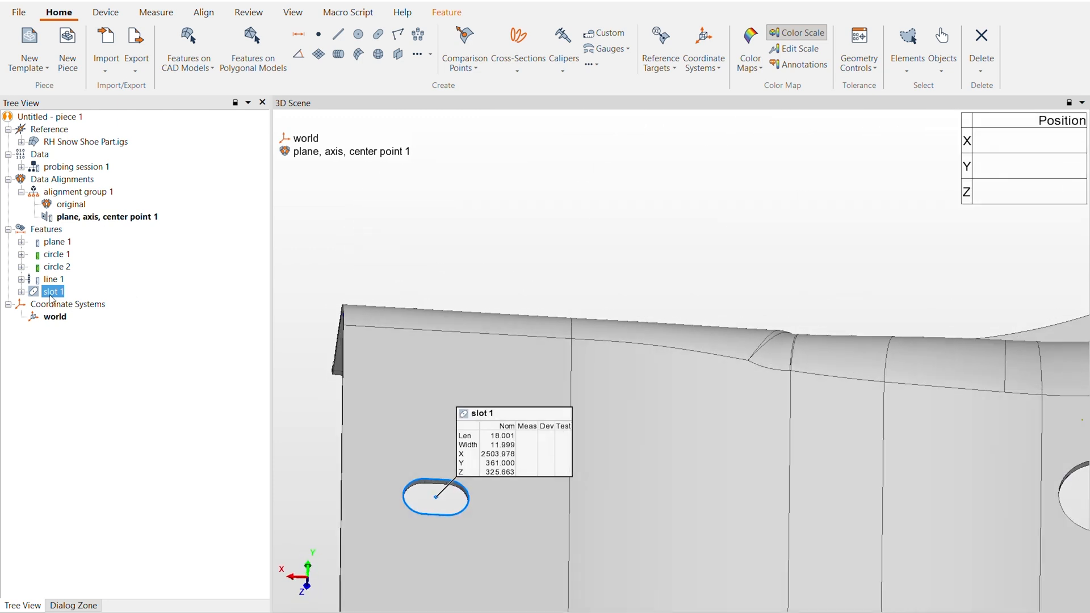
Set slot 1's measurement method to Probe and enable thin material with a 1.5 material thickness.
{"action": "right_click", "coordinate": [52, 294]}
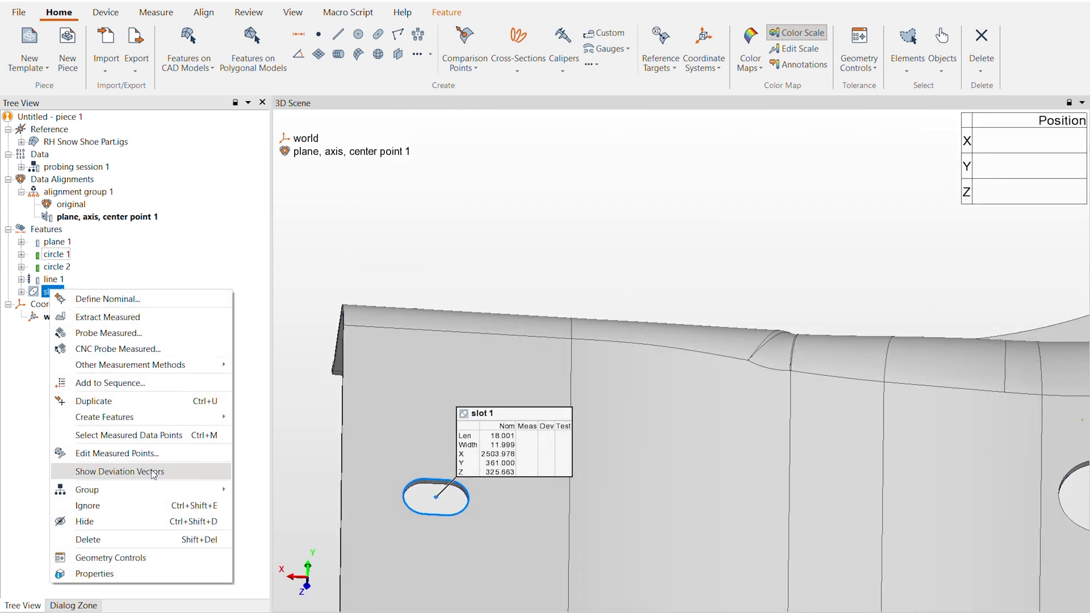
{"action": "left_click", "coordinate": [118, 573]}
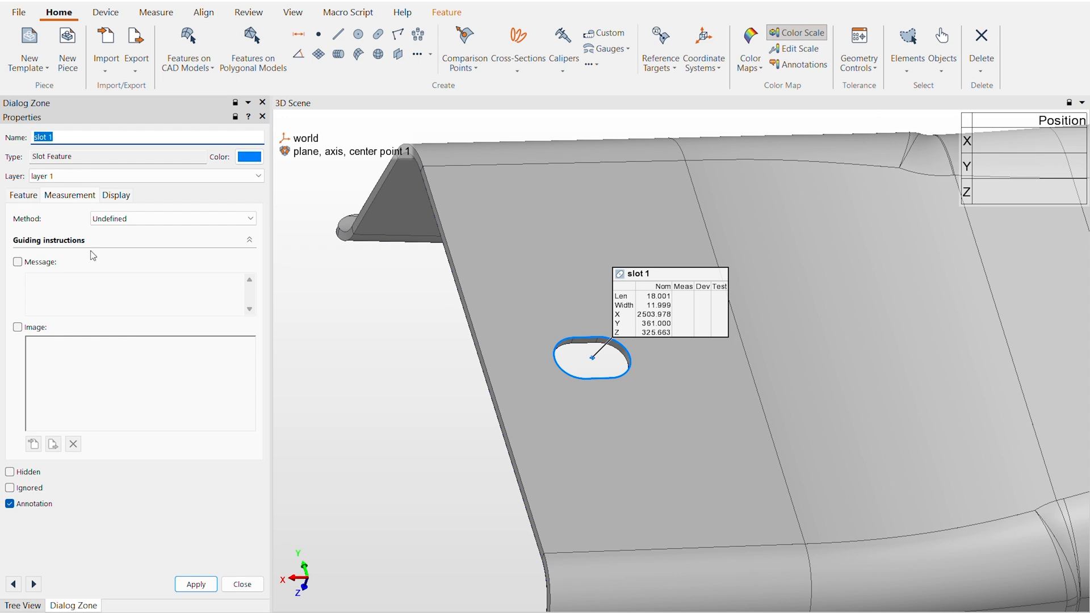
{"action": "left_click", "coordinate": [107, 222]}
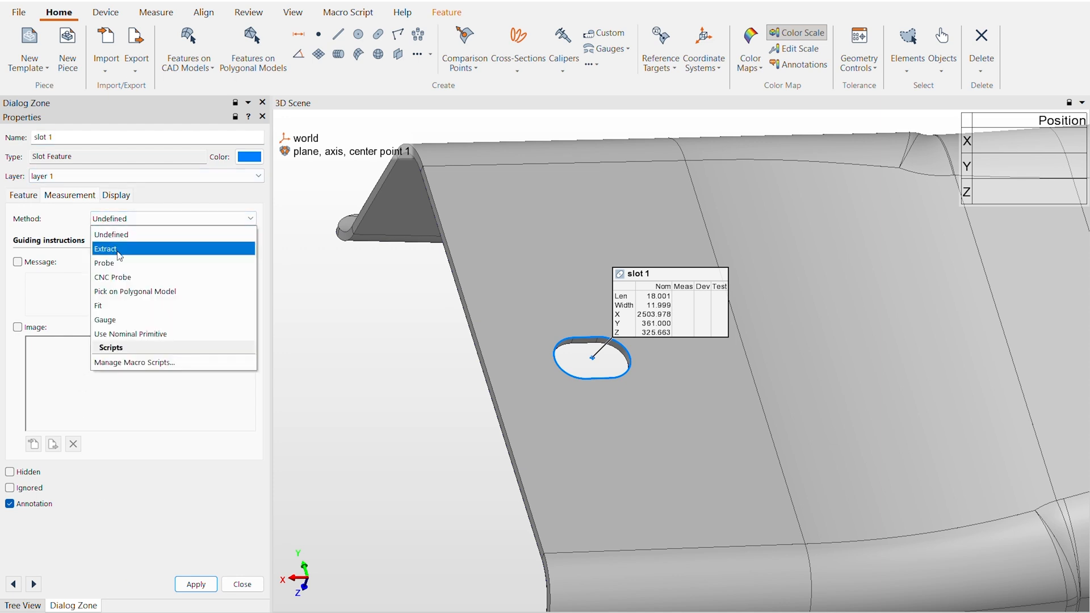
{"action": "left_click", "coordinate": [136, 269]}
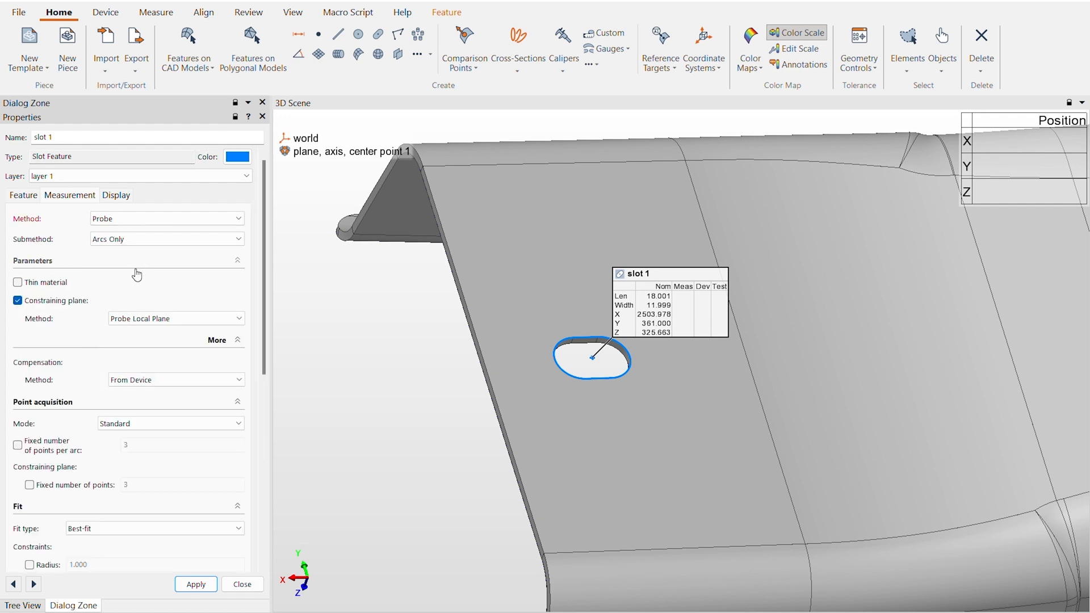
{"action": "scroll", "coordinate": [267, 307], "scroll_direction": "down", "scroll_amount": 2}
{"action": "scroll", "coordinate": [267, 307], "scroll_direction": "up", "scroll_amount": 2}
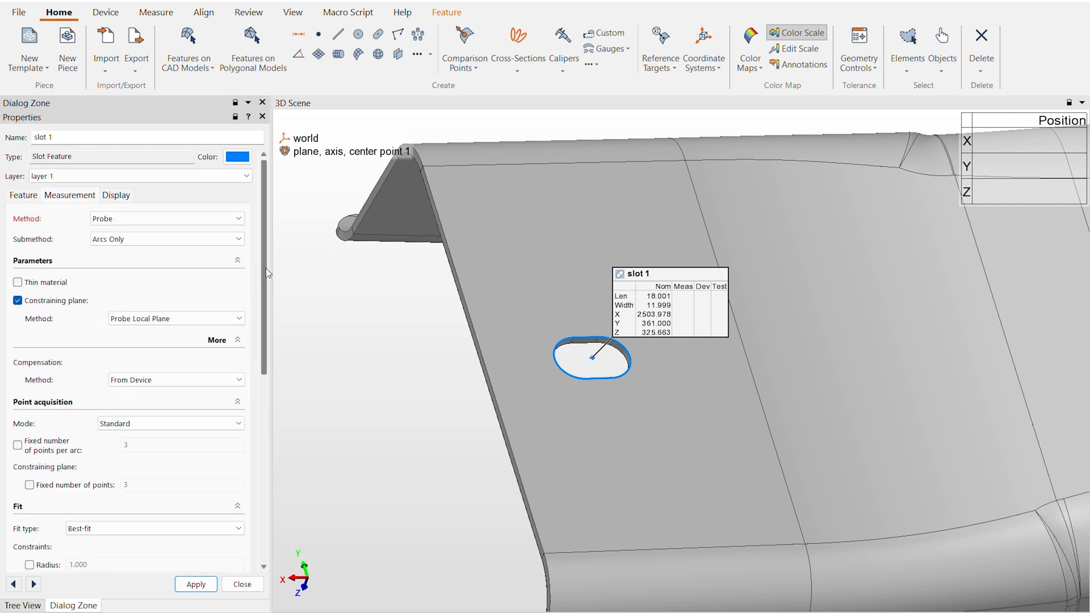
{"action": "left_click", "coordinate": [18, 283]}
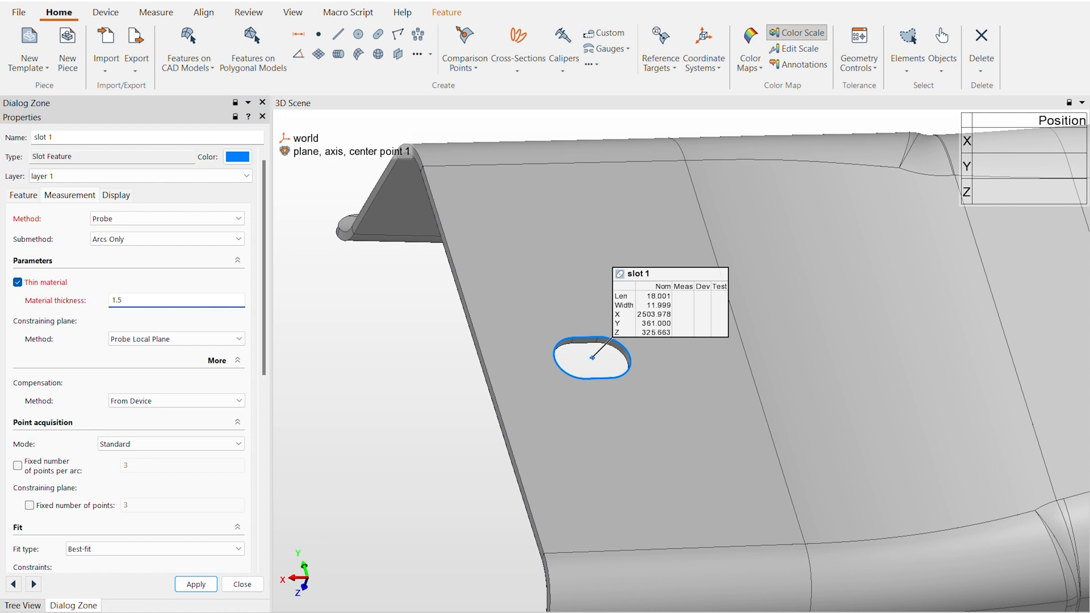
Fix slot 1's point acquisition at 5 points per arc and 5 constraining plane points, and apply the properties.
{"action": "scroll", "coordinate": [229, 388], "scroll_direction": "down", "scroll_amount": 3}
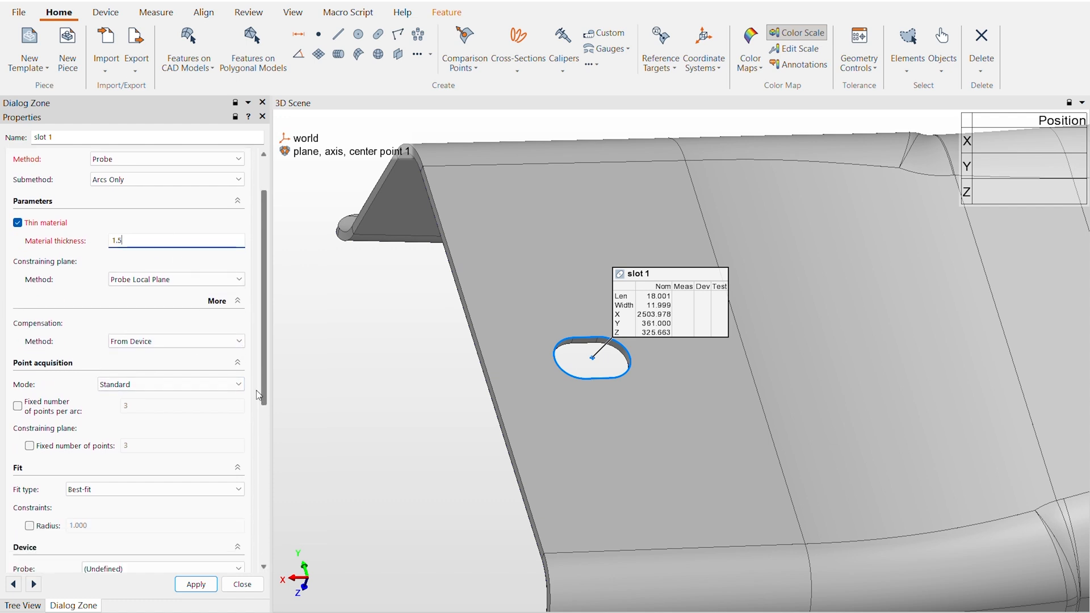
{"action": "scroll", "coordinate": [165, 264], "scroll_direction": "down", "scroll_amount": 5}
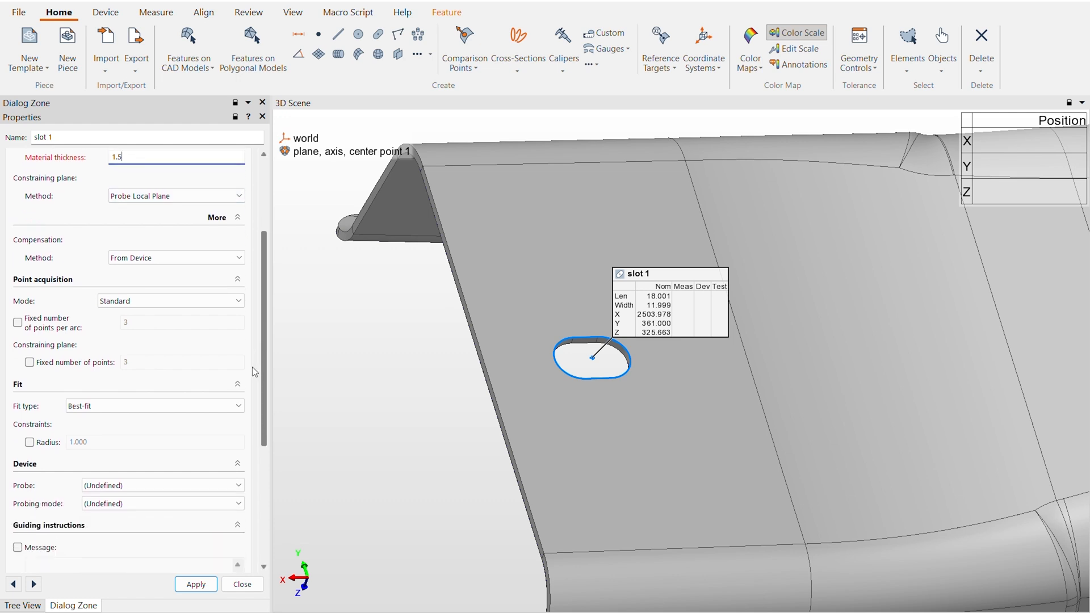
{"action": "left_click", "coordinate": [18, 318]}
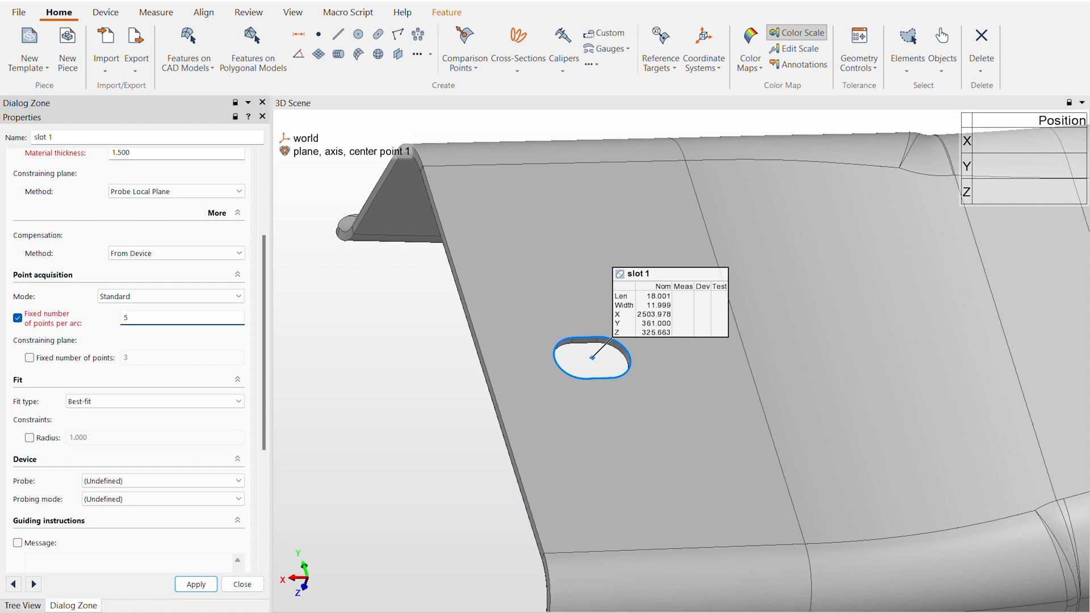
{"action": "left_click", "coordinate": [104, 357]}
{"action": "double_click", "coordinate": [179, 357]}
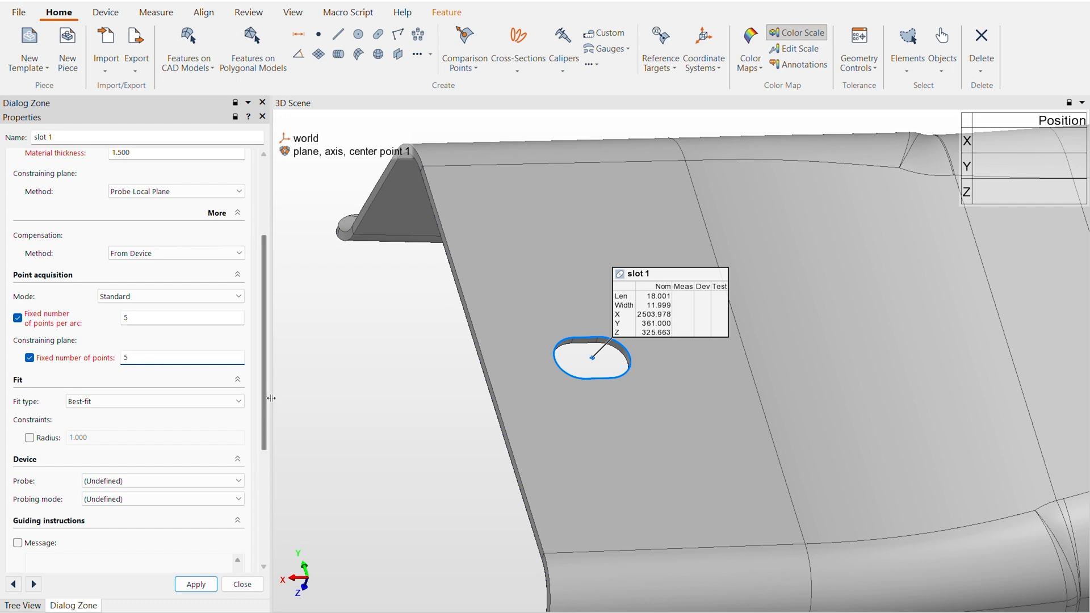
{"action": "scroll", "coordinate": [152, 370], "scroll_direction": "down", "scroll_amount": 2}
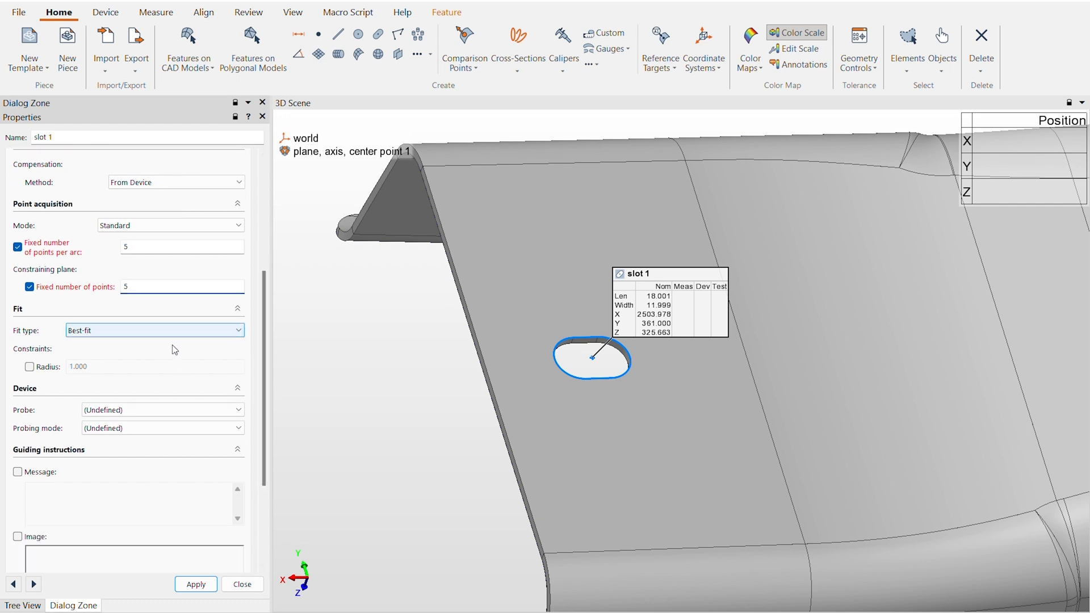
{"action": "scroll", "coordinate": [250, 499], "scroll_direction": "down", "scroll_amount": 4}
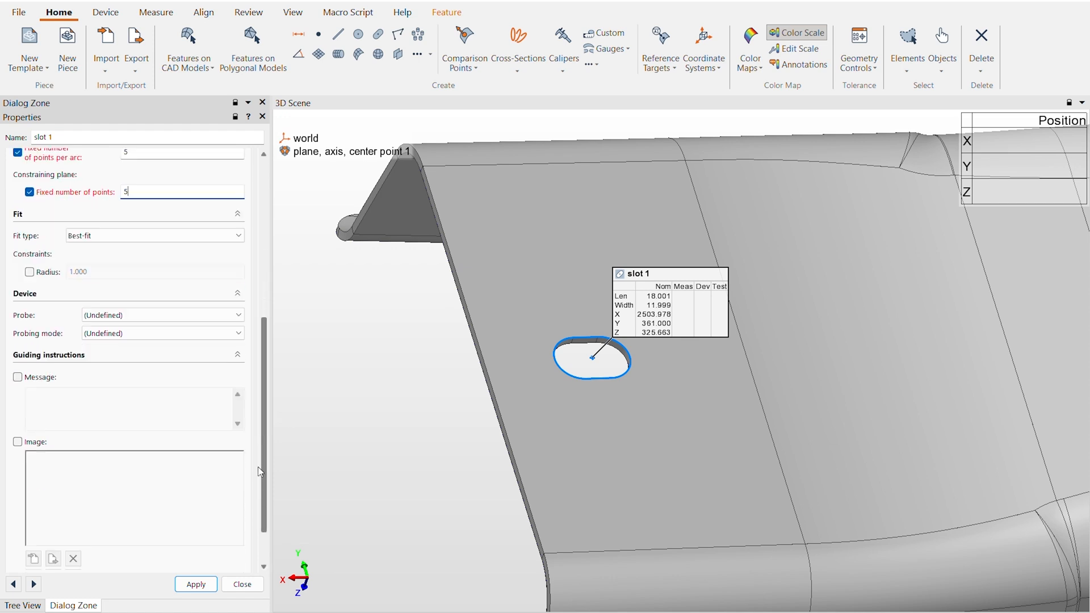
{"action": "left_click", "coordinate": [196, 584]}
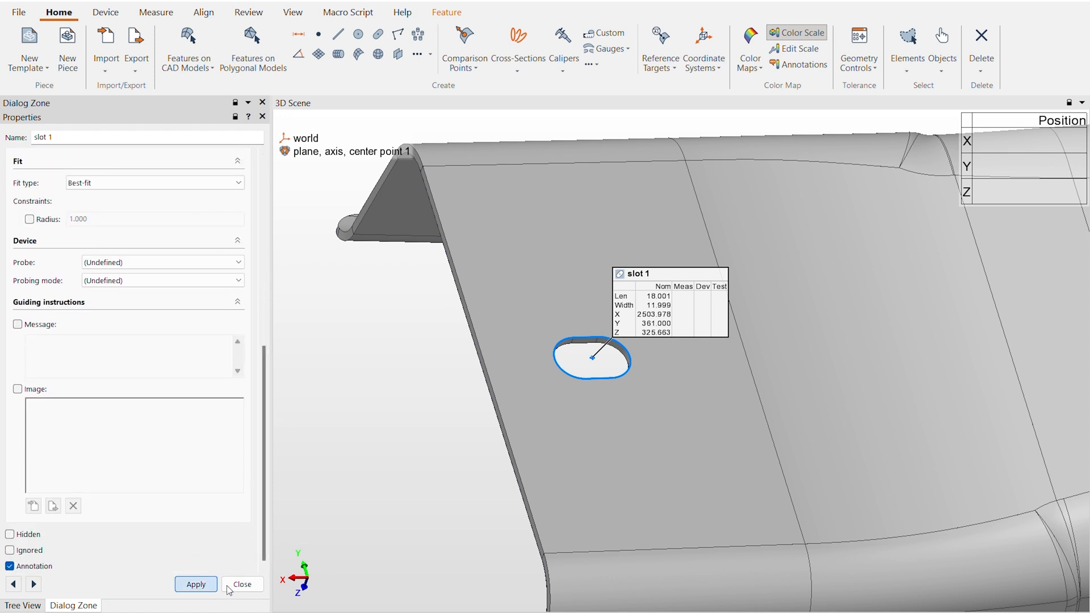
{"action": "left_click", "coordinate": [242, 585]}
Probe the measured component of slot 1 and inspect the measured slot against its nominal up close.
{"action": "right_click", "coordinate": [56, 294]}
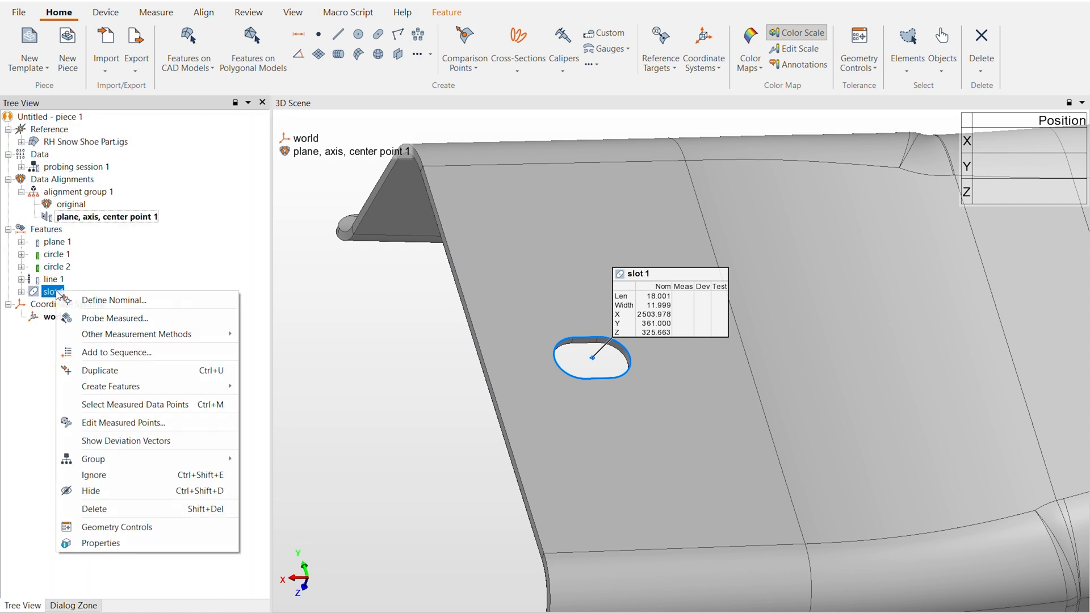
{"action": "left_click", "coordinate": [141, 319]}
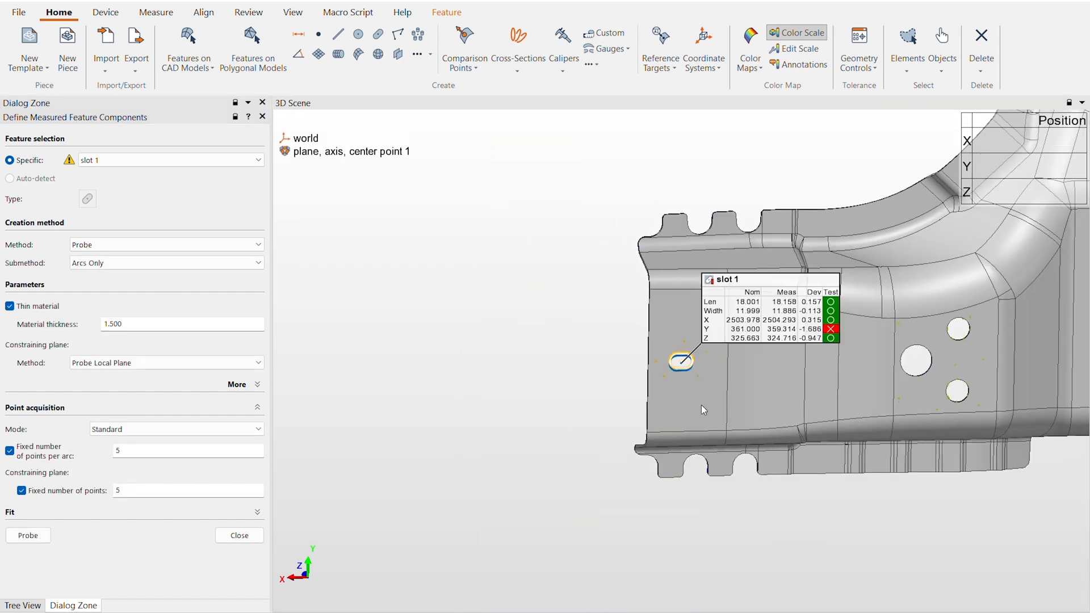
{"action": "middle_click_drag", "start_coordinate": [691, 359], "coordinate": [652, 353]}
{"action": "mouse_move", "coordinate": [650, 373]}
{"action": "left_mouse_down"}
{"action": "mouse_move", "coordinate": [651, 358]}
{"action": "mouse_move", "coordinate": [652, 395]}
{"action": "left_mouse_up"}
{"action": "scroll", "coordinate": [649, 361], "scroll_direction": "up", "scroll_amount": 5}
{"action": "left_click_drag", "start_coordinate": [706, 425], "coordinate": [622, 355]}
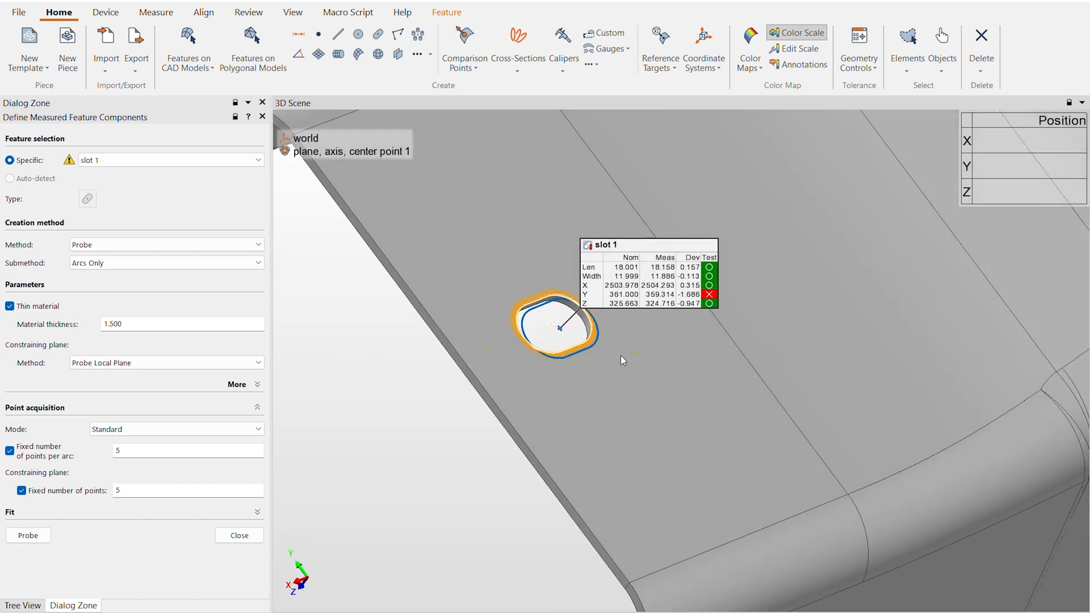